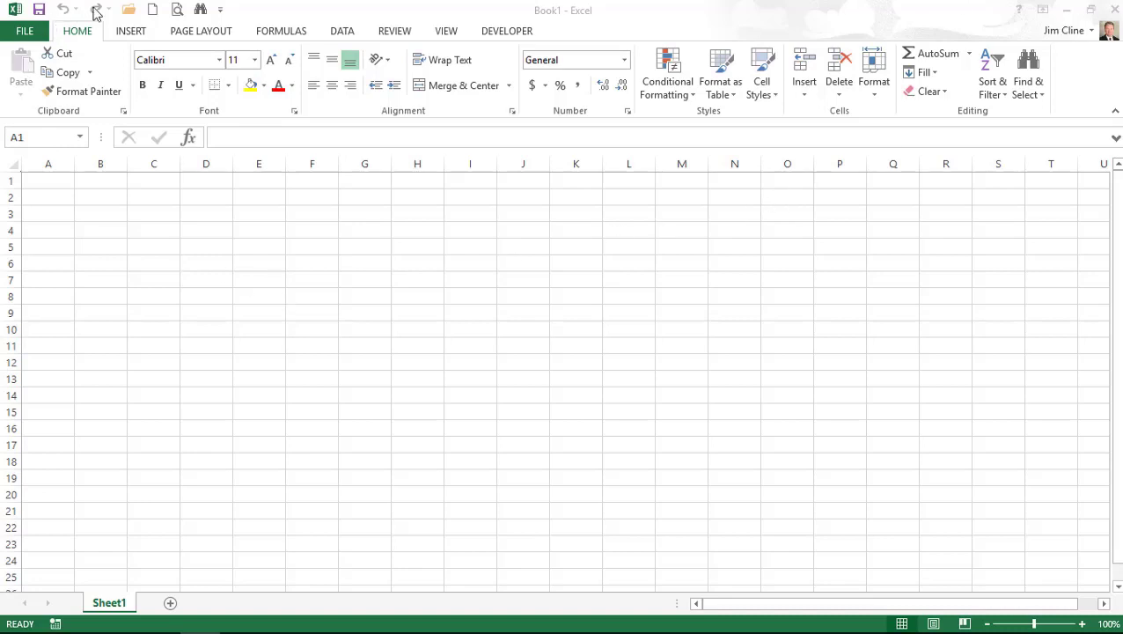
# Step: Browse the computer for a workbook to open, going to the folder C:\ExcelCEO\Excel 2013\Chapter4
pyautogui.click(130, 9)
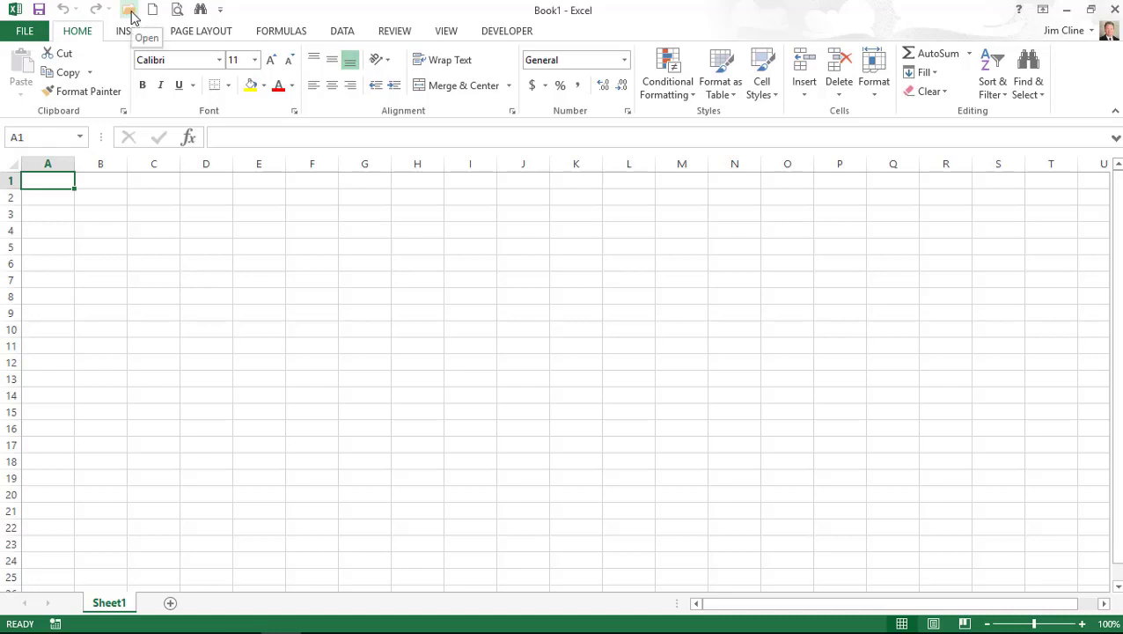
pyautogui.click(129, 10)
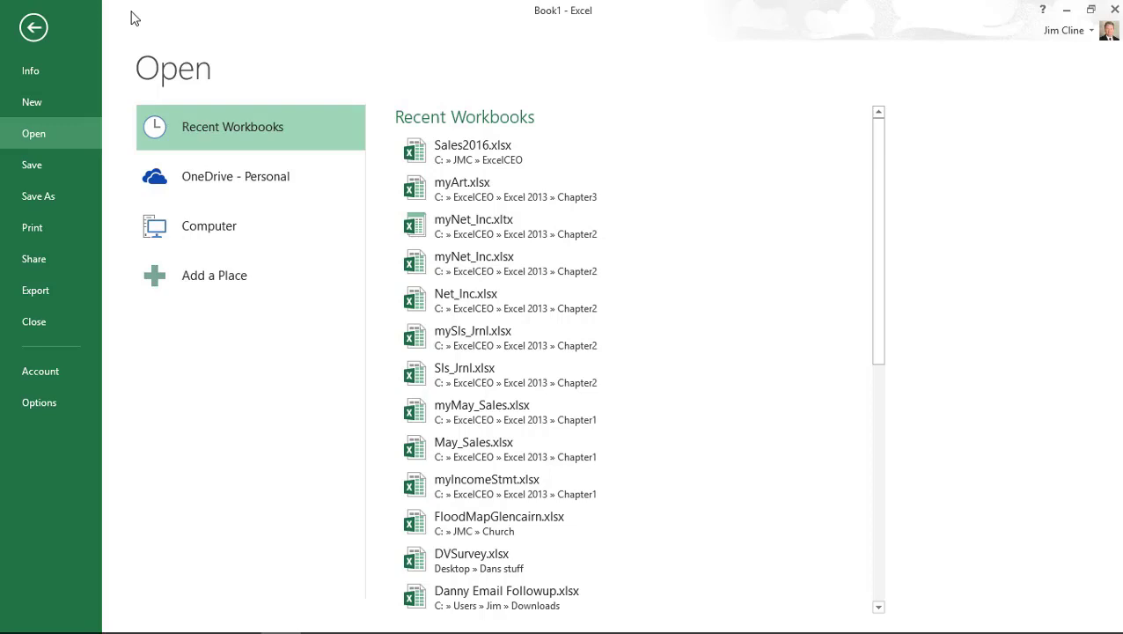
pyautogui.click(221, 234)
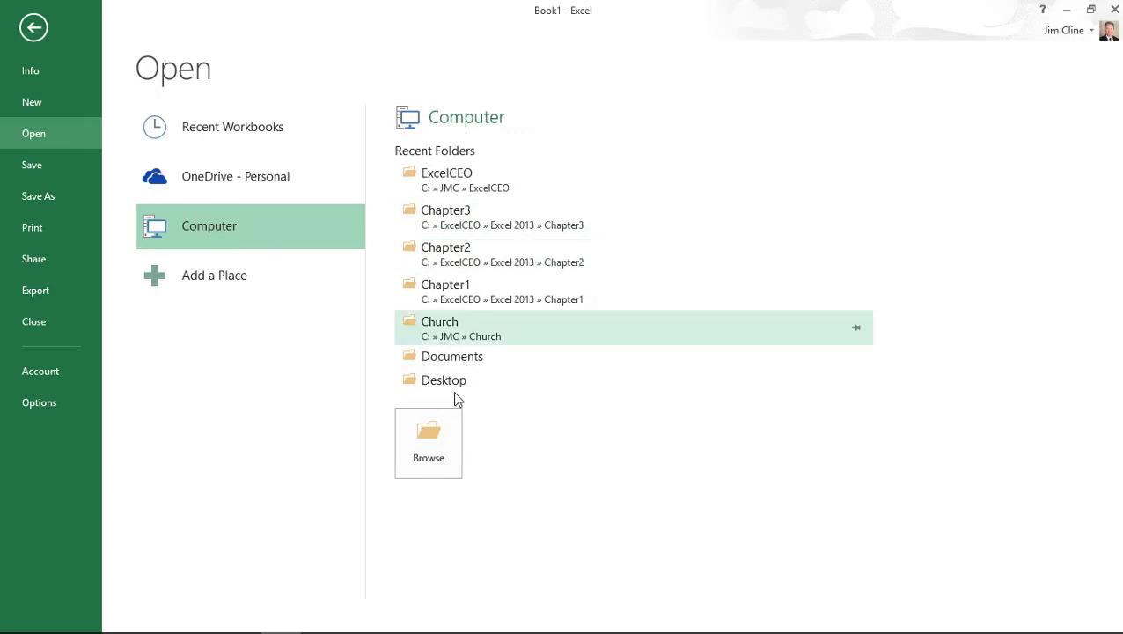
pyautogui.click(426, 445)
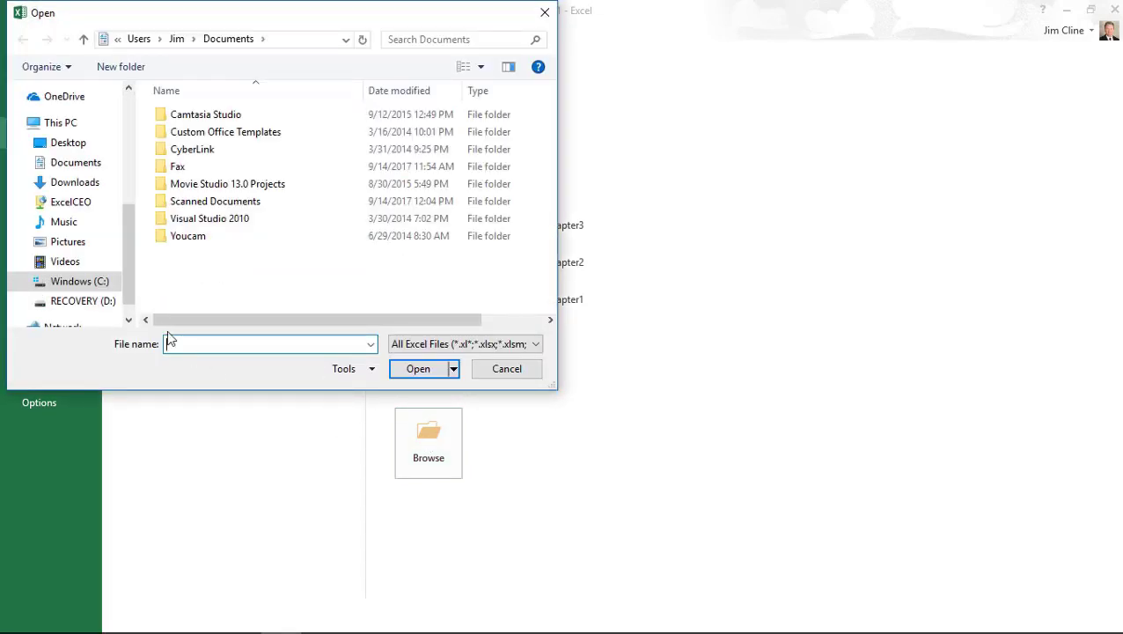
pyautogui.click(79, 284)
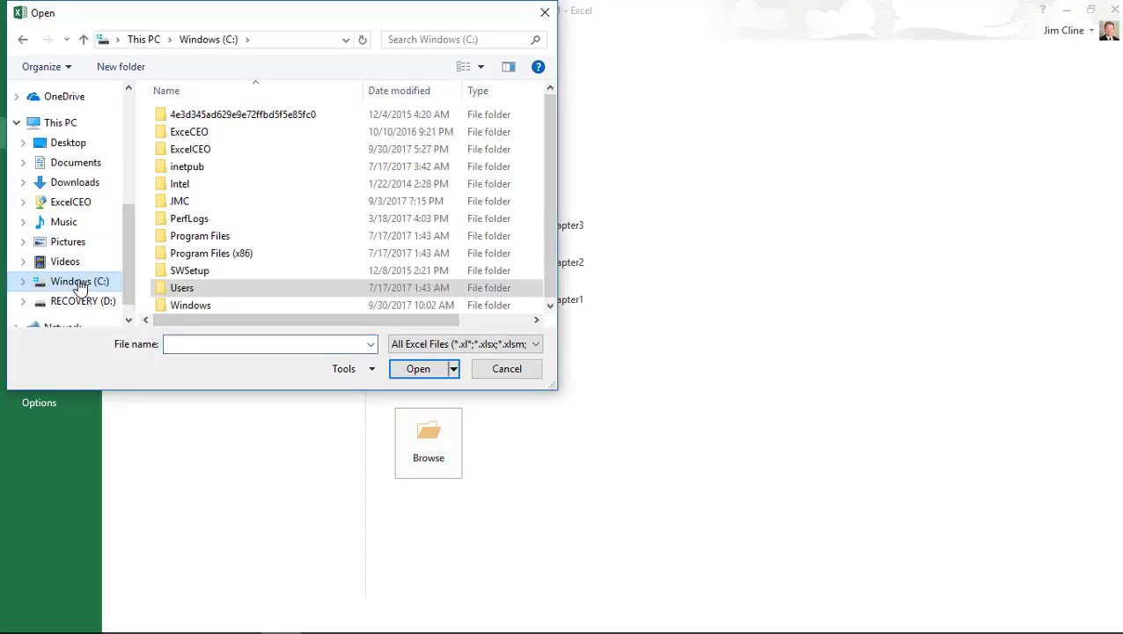
pyautogui.doubleClick(194, 153)
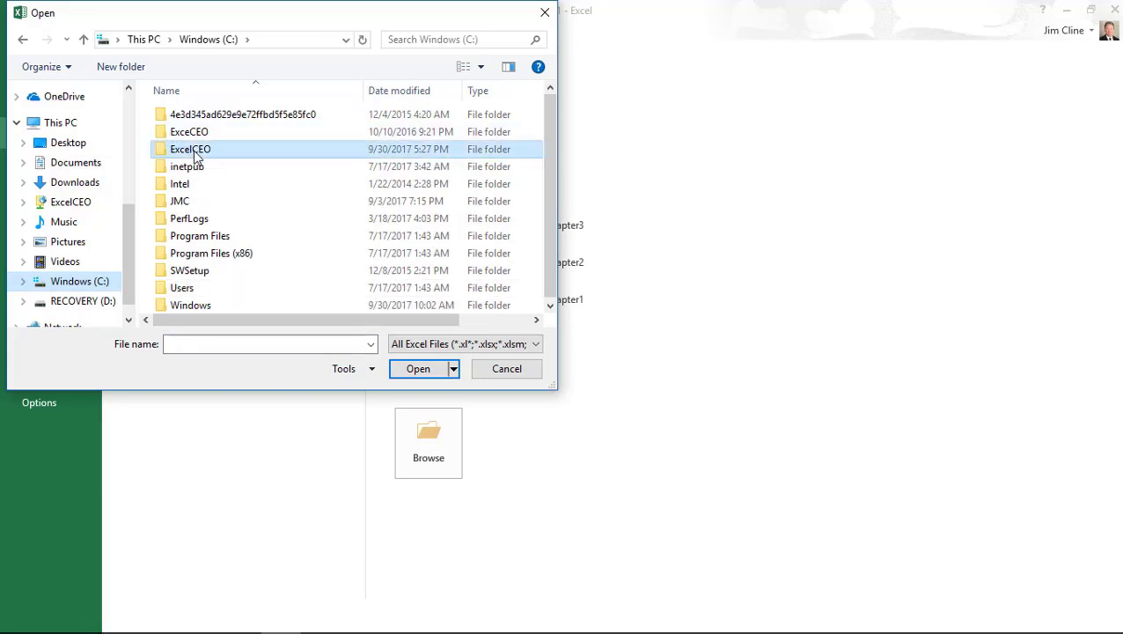
pyautogui.doubleClick(188, 117)
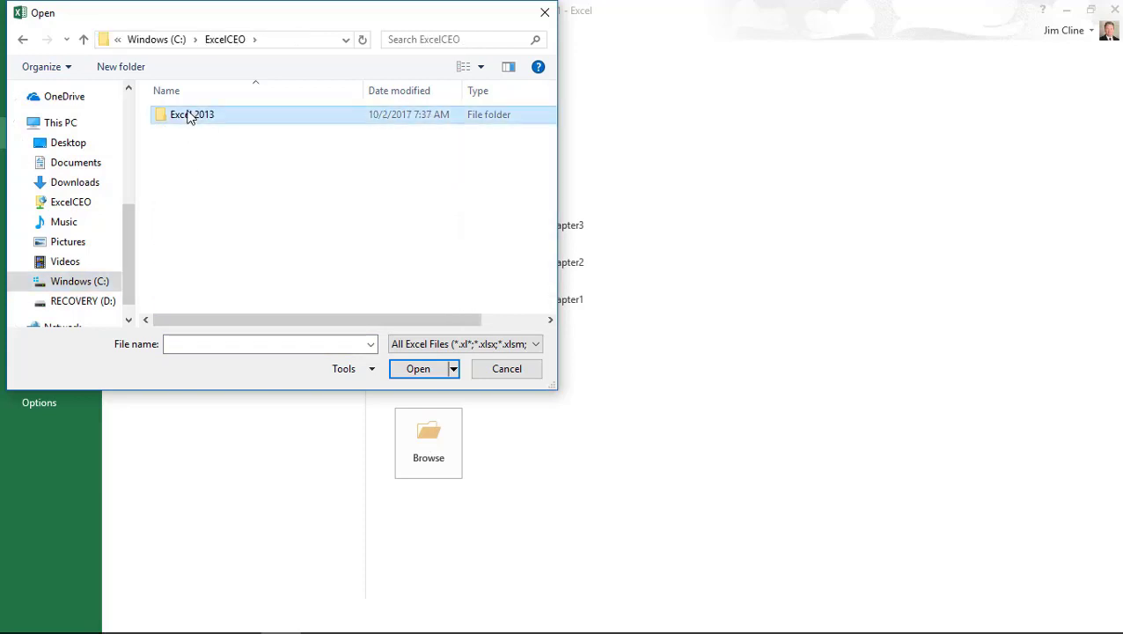
pyautogui.click(205, 169)
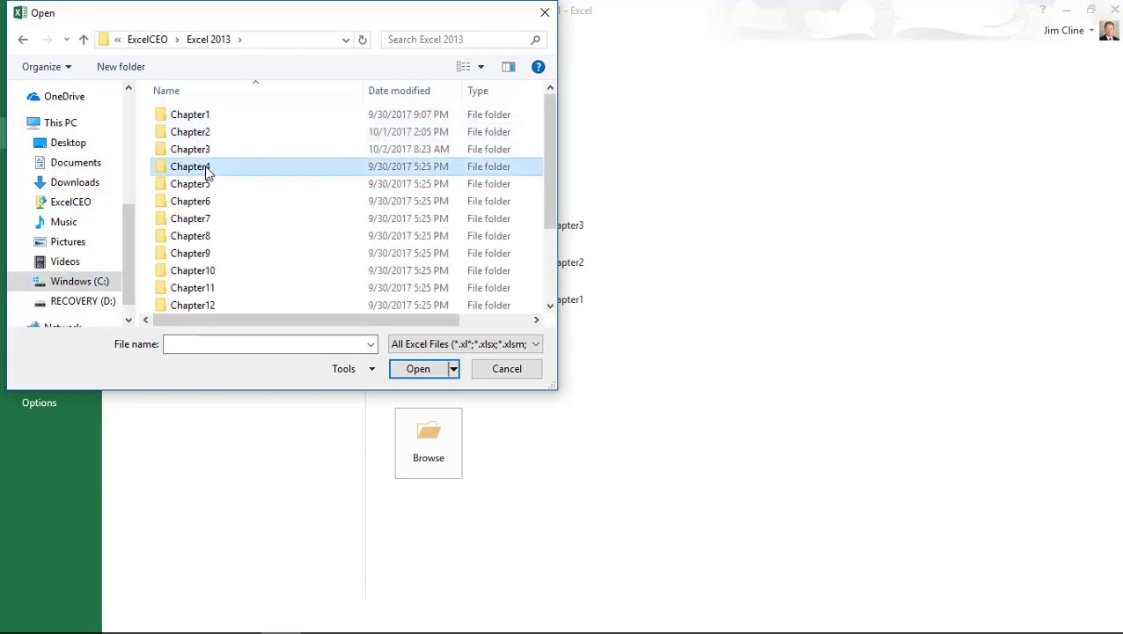
pyautogui.doubleClick(205, 169)
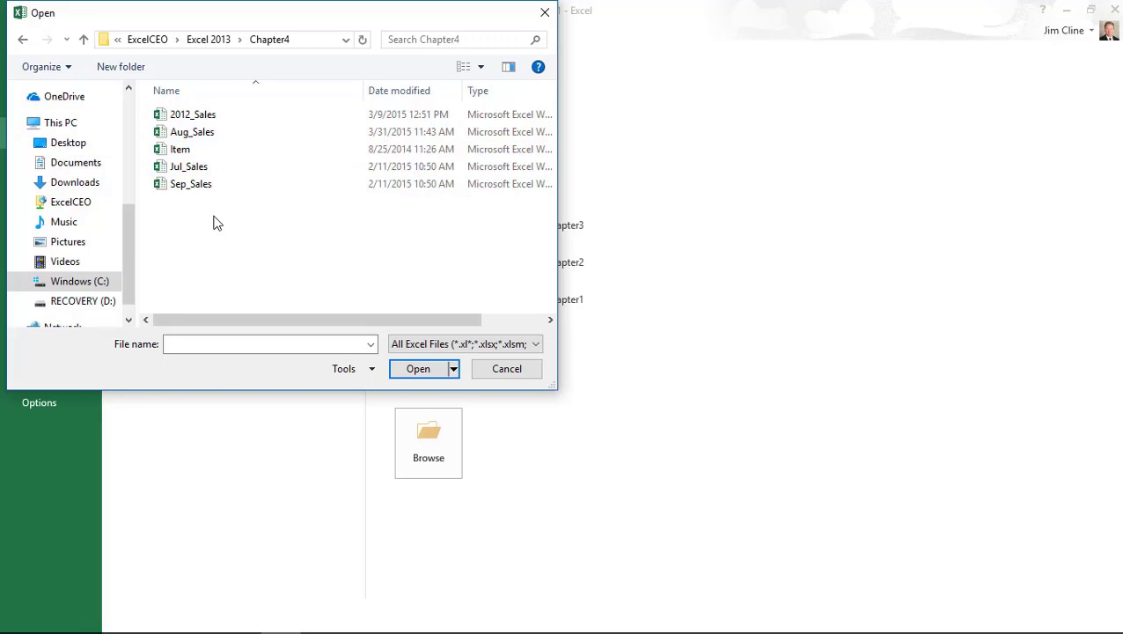
# Step: Open the Aug_Sales, Jul_Sales and Sep_Sales workbooks together from the Chapter4 folder
pyautogui.click(193, 136)
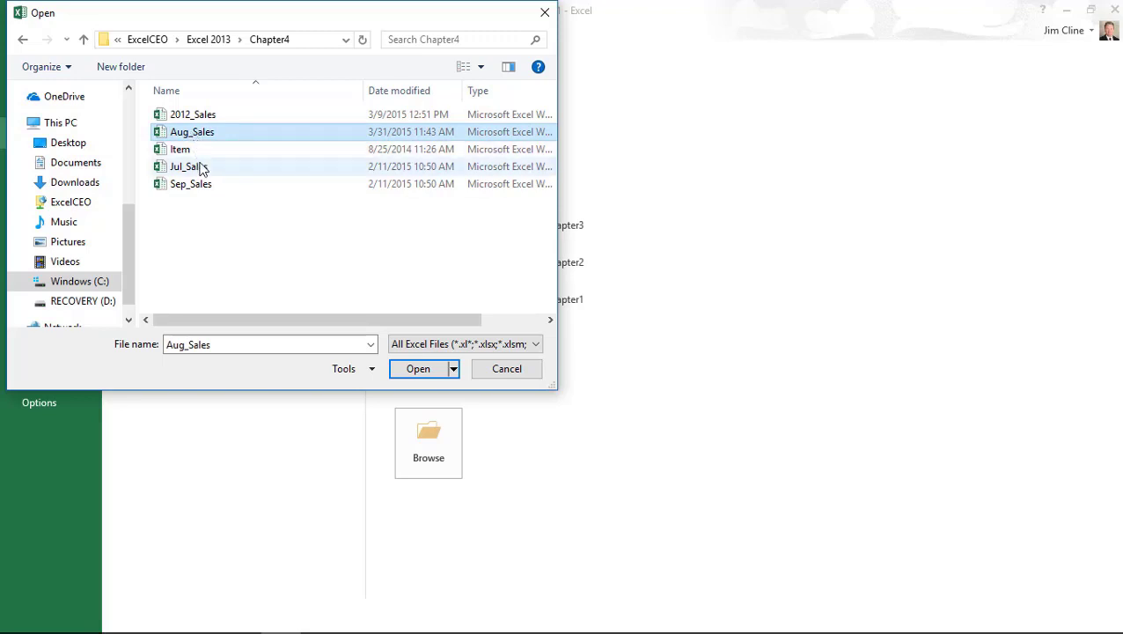
pyautogui.keyDown('ctrl'); pyautogui.click(199, 171); pyautogui.keyUp('ctrl')
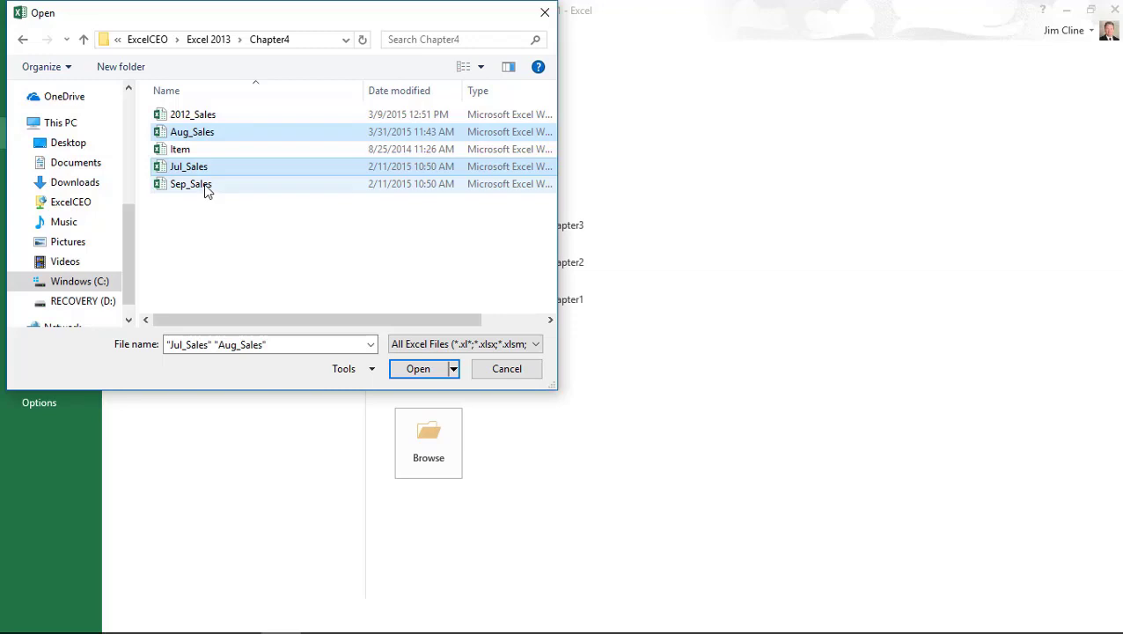
pyautogui.keyDown('ctrl'); pyautogui.click(205, 189); pyautogui.keyUp('ctrl')
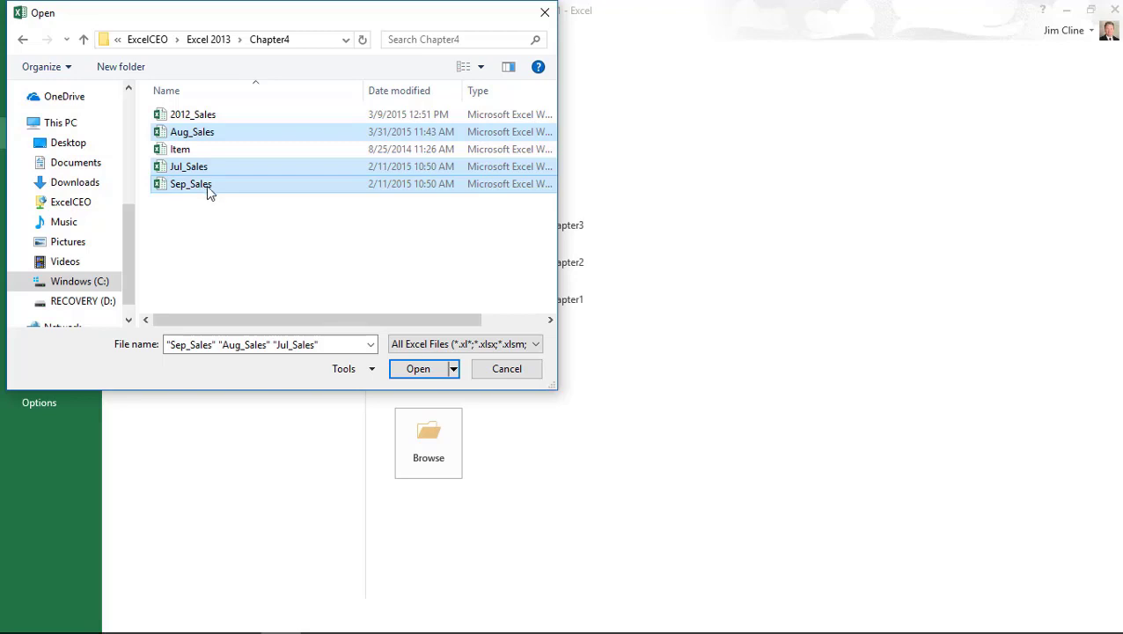
pyautogui.click(426, 377)
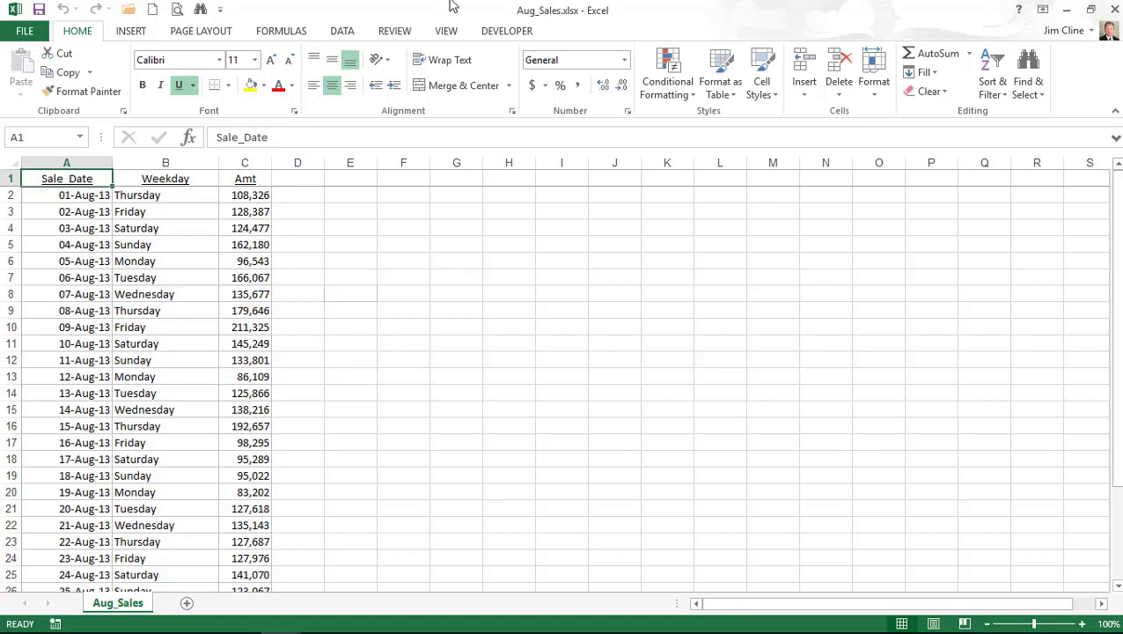
# Step: Switch to the Jul_Sales.xlsx workbook window
pyautogui.click(446, 31)
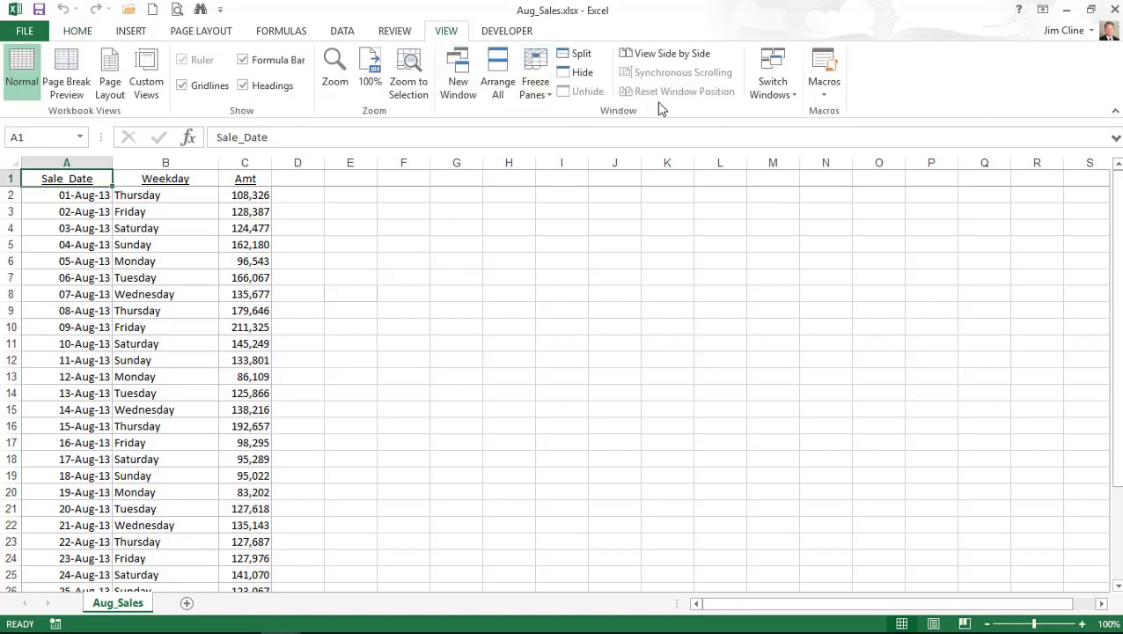
pyautogui.click(772, 72)
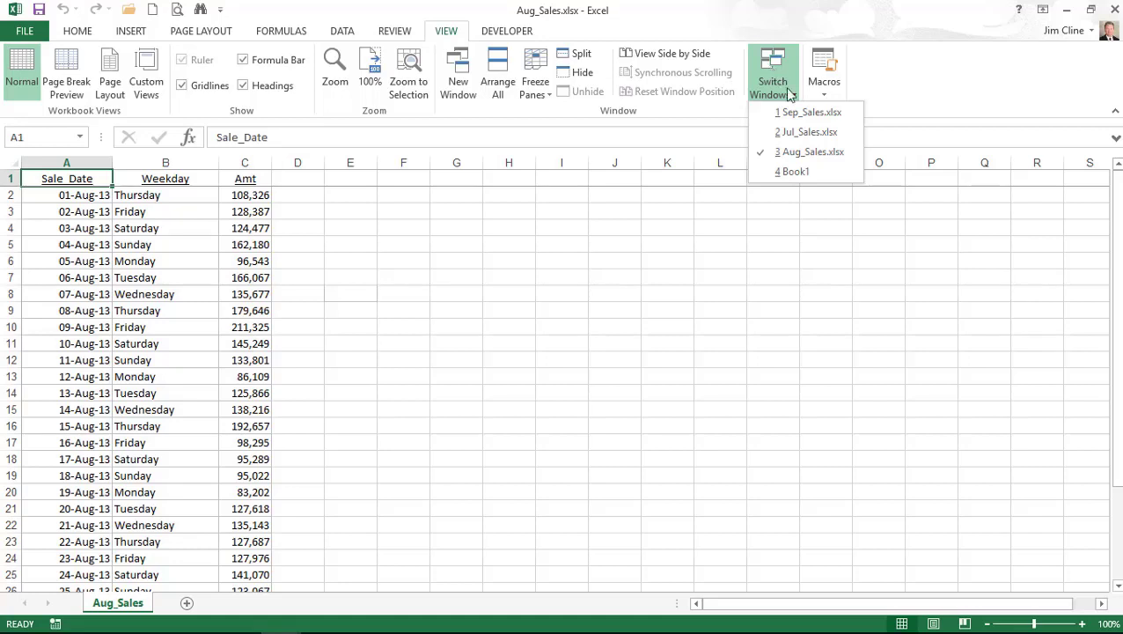
pyautogui.click(809, 134)
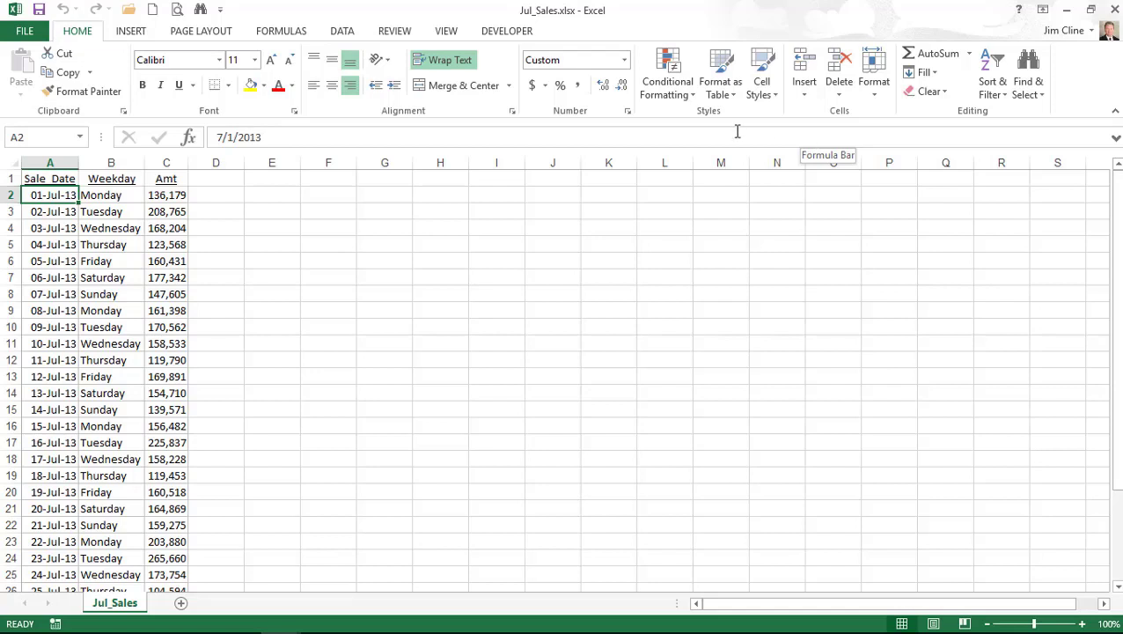
# Step: Save the Jul_Sales workbook under the new name myQ3_Sales in the Chapter4 folder
pyautogui.click(25, 32)
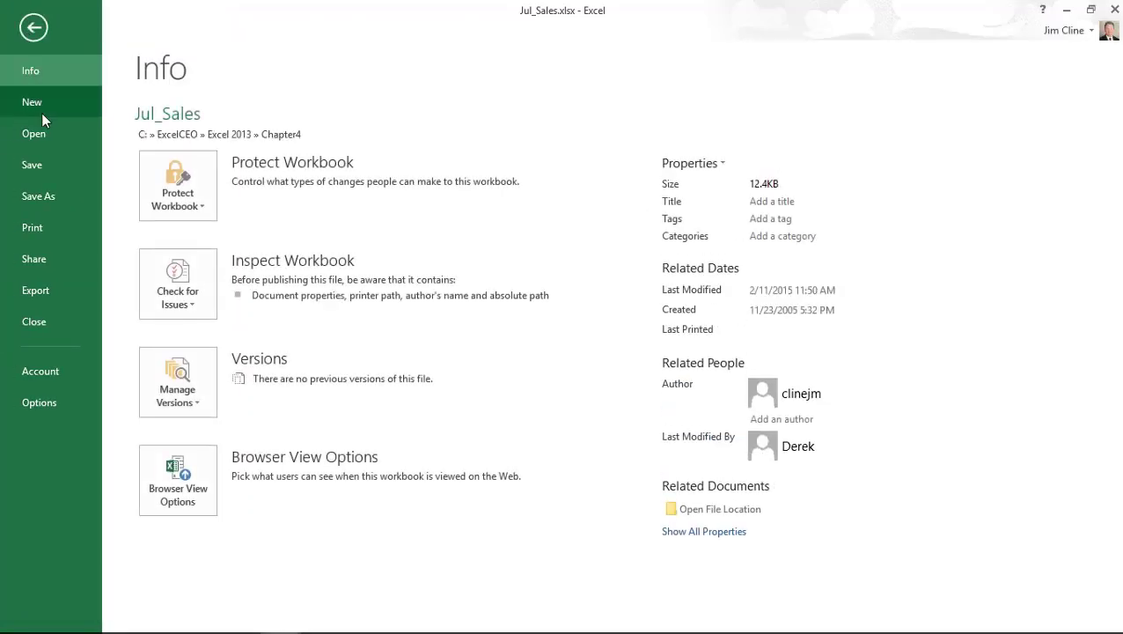
pyautogui.click(42, 201)
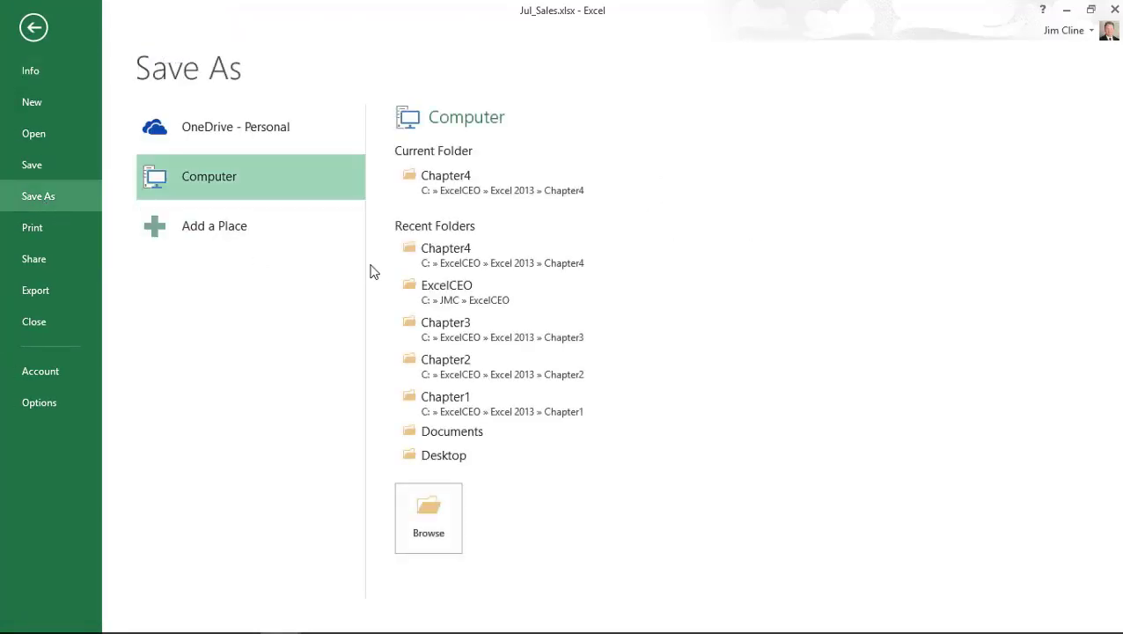
pyautogui.click(486, 192)
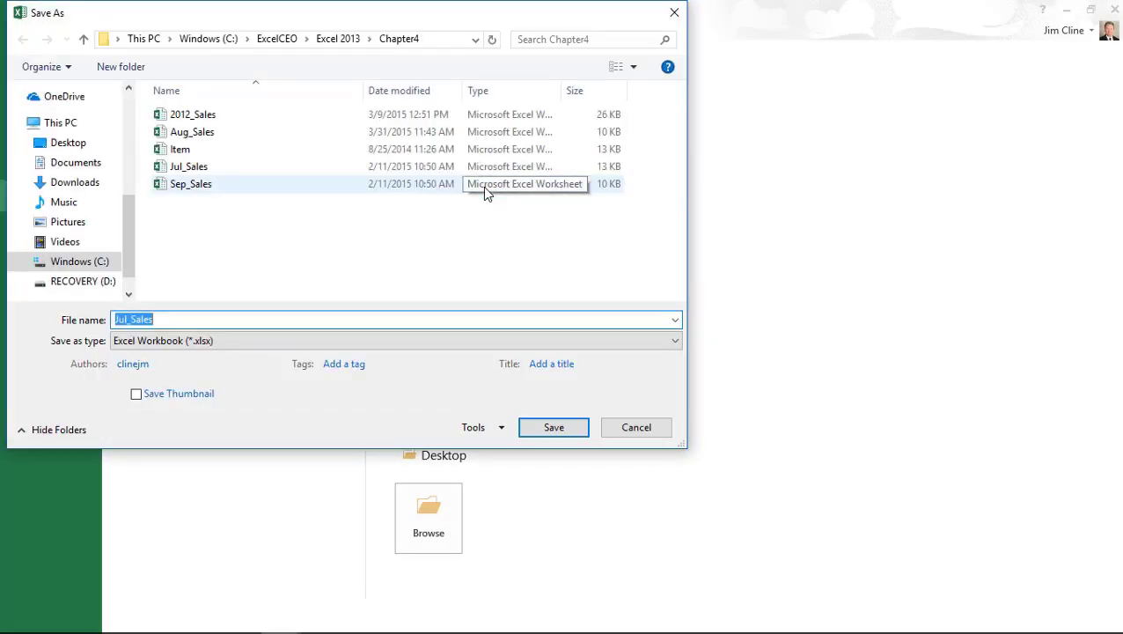
pyautogui.write('my')
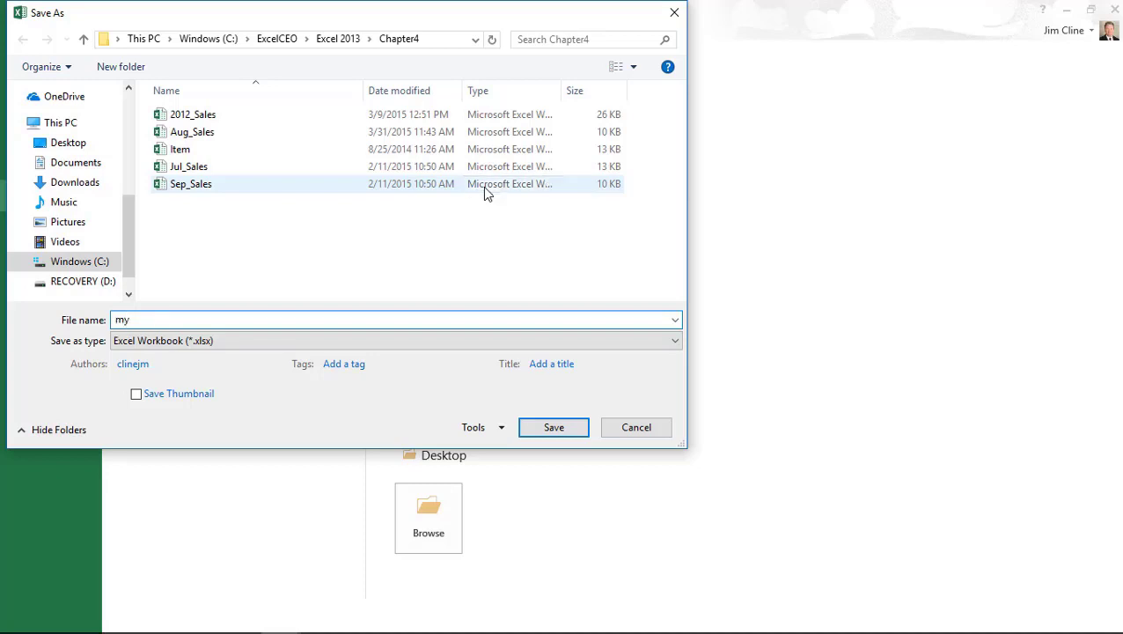
pyautogui.write('Q3_Sales')
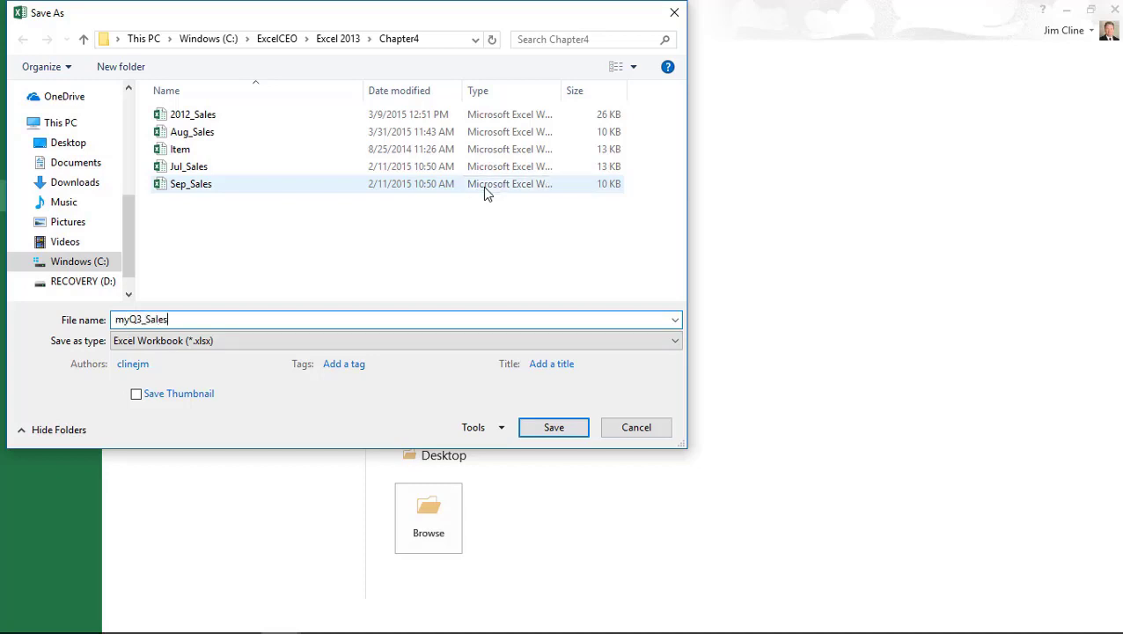
pyautogui.click(551, 429)
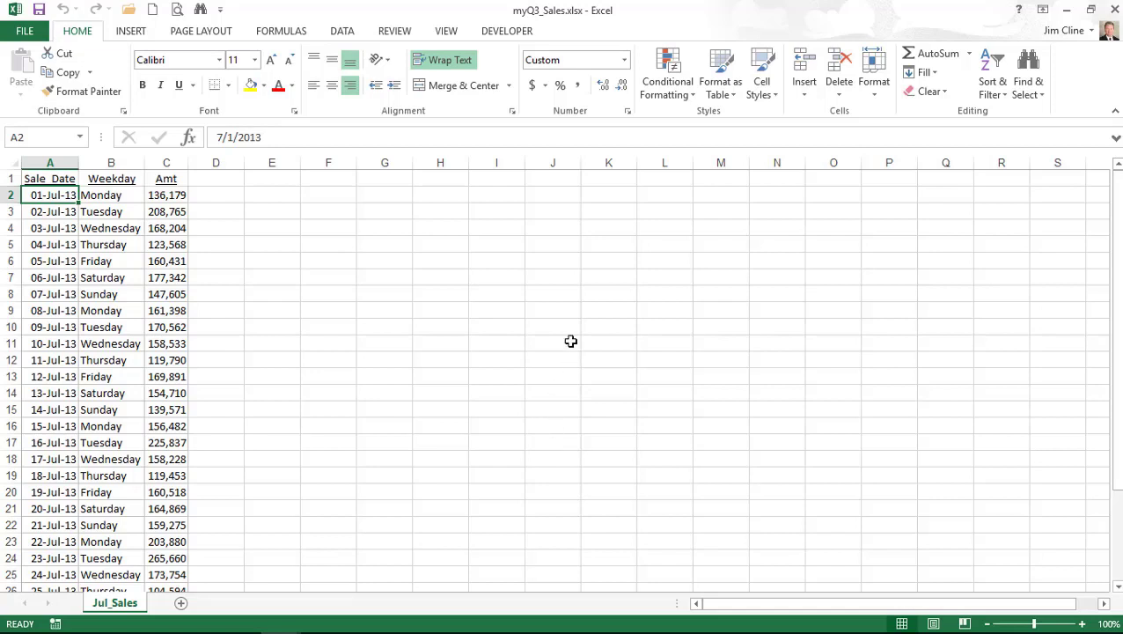
# Step: Arrange all open workbook windows in a cascade and close the empty Book1 workbook
pyautogui.click(444, 30)
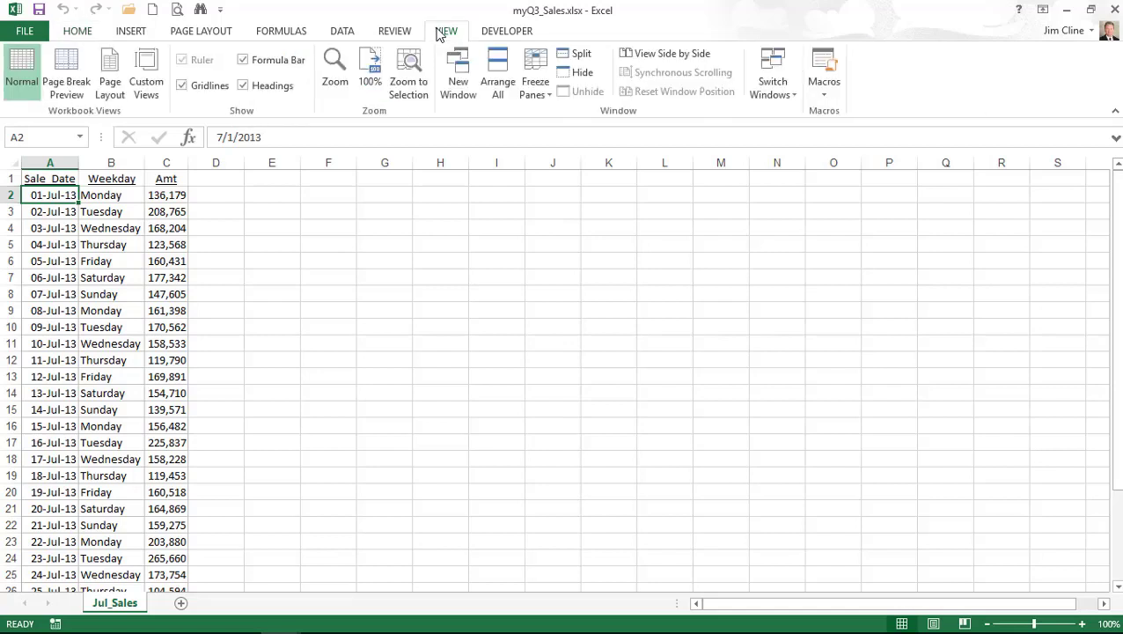
pyautogui.click(495, 70)
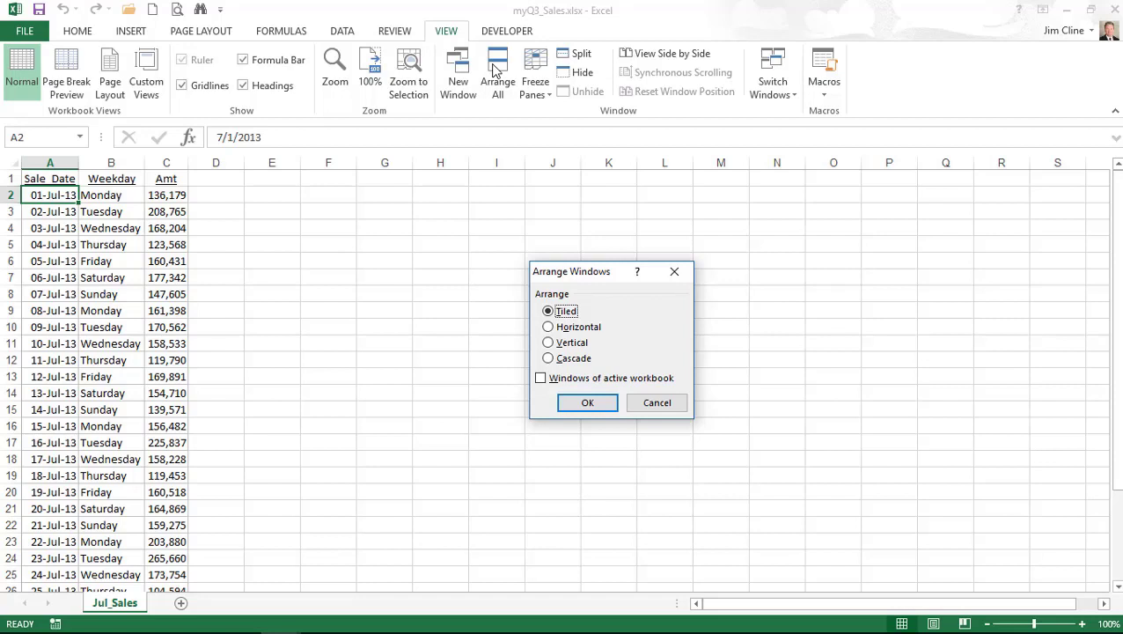
pyautogui.click(549, 359)
pyautogui.click(586, 402)
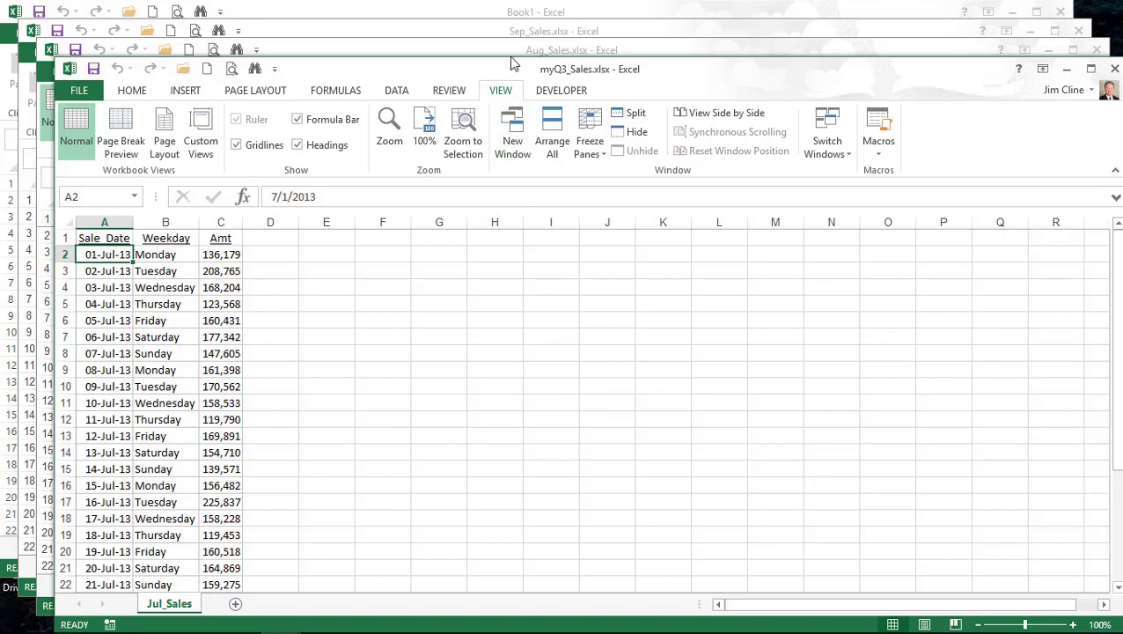
pyautogui.click(506, 12)
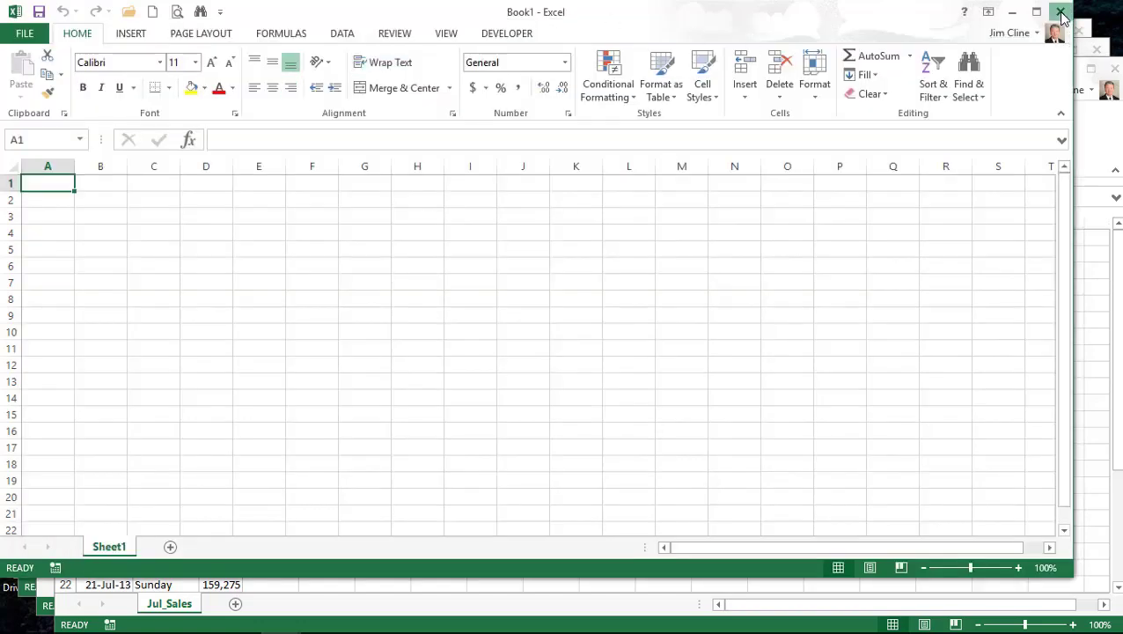
pyautogui.click(1061, 14)
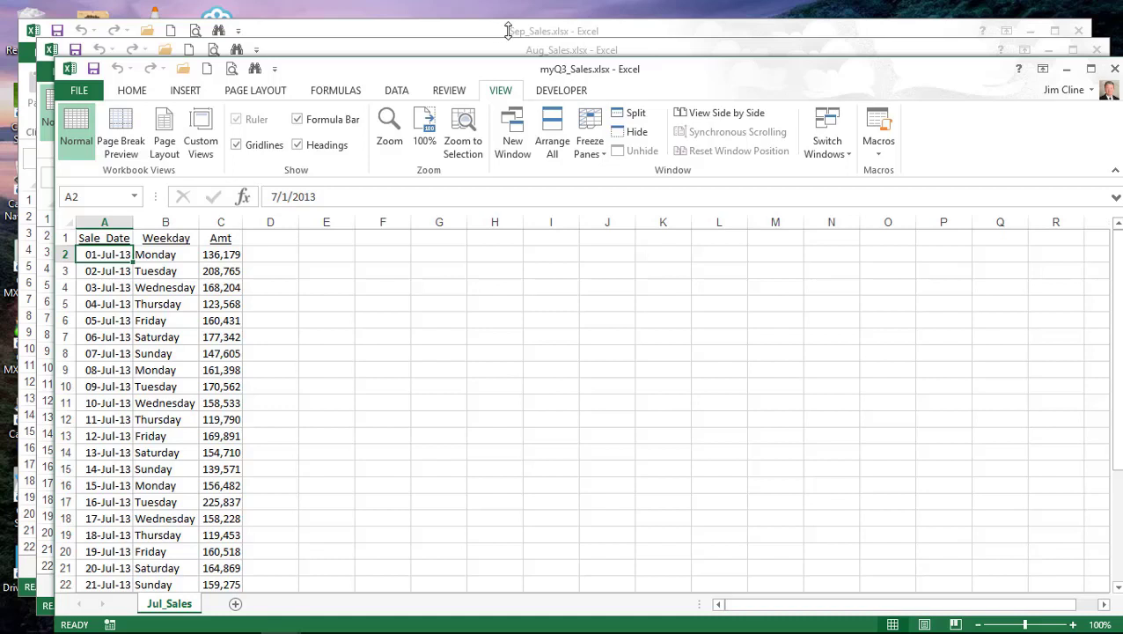
# Step: Copy the Aug_Sales sheet from Aug_Sales.xlsx into myQ3_Sales.xlsx, placing the copy before the Jul_Sales sheet
pyautogui.click(577, 49)
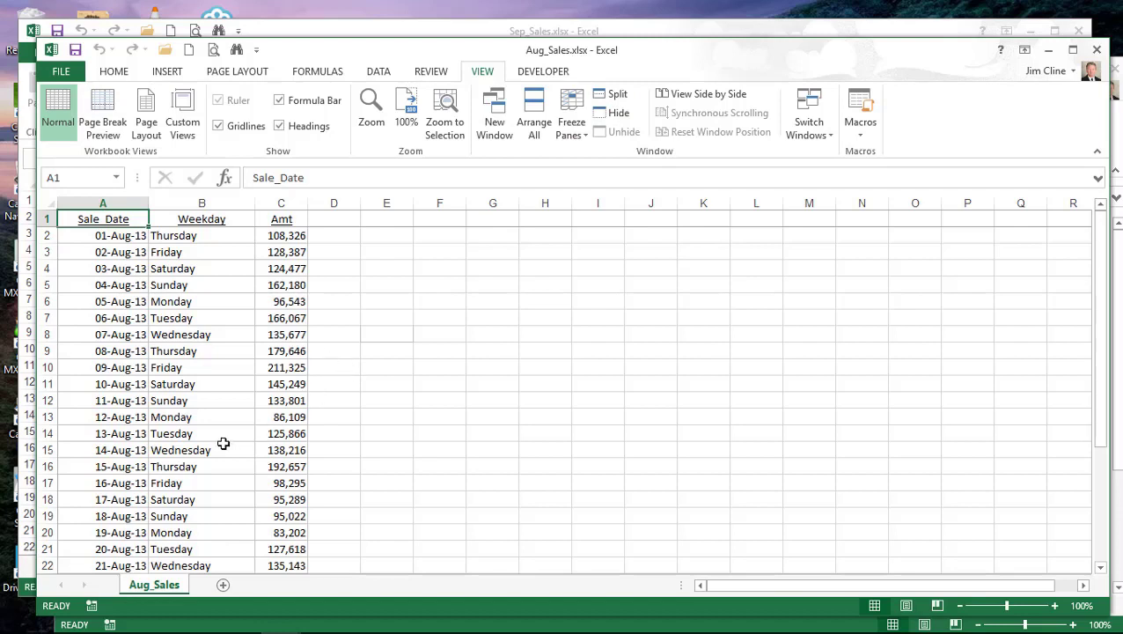
pyautogui.rightClick(158, 592)
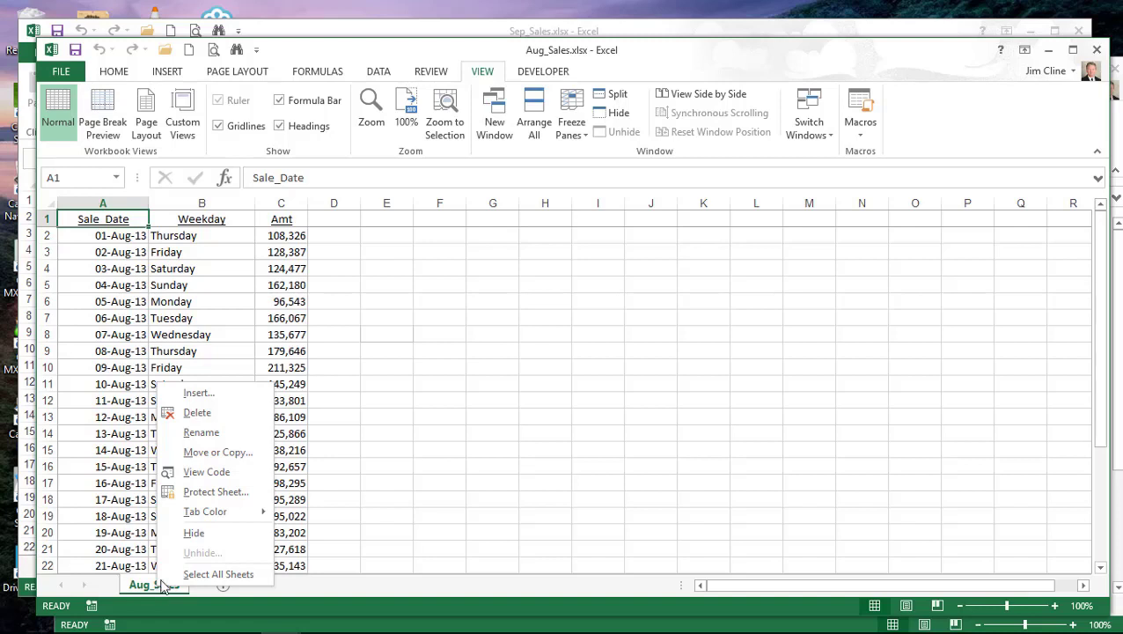
pyautogui.click(218, 452)
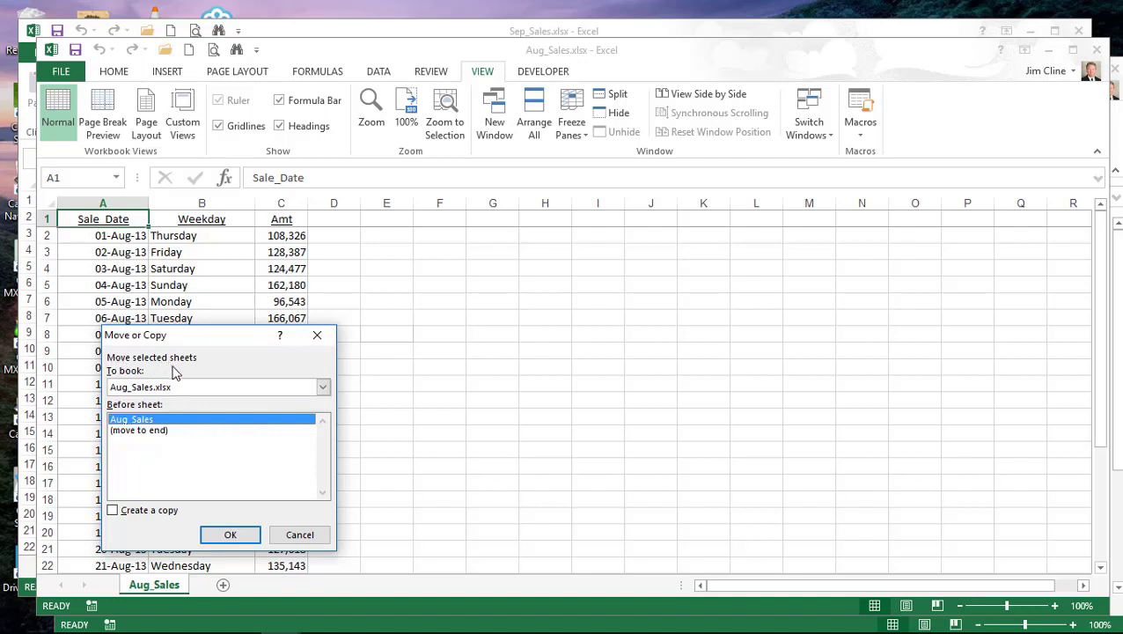
pyautogui.click(323, 390)
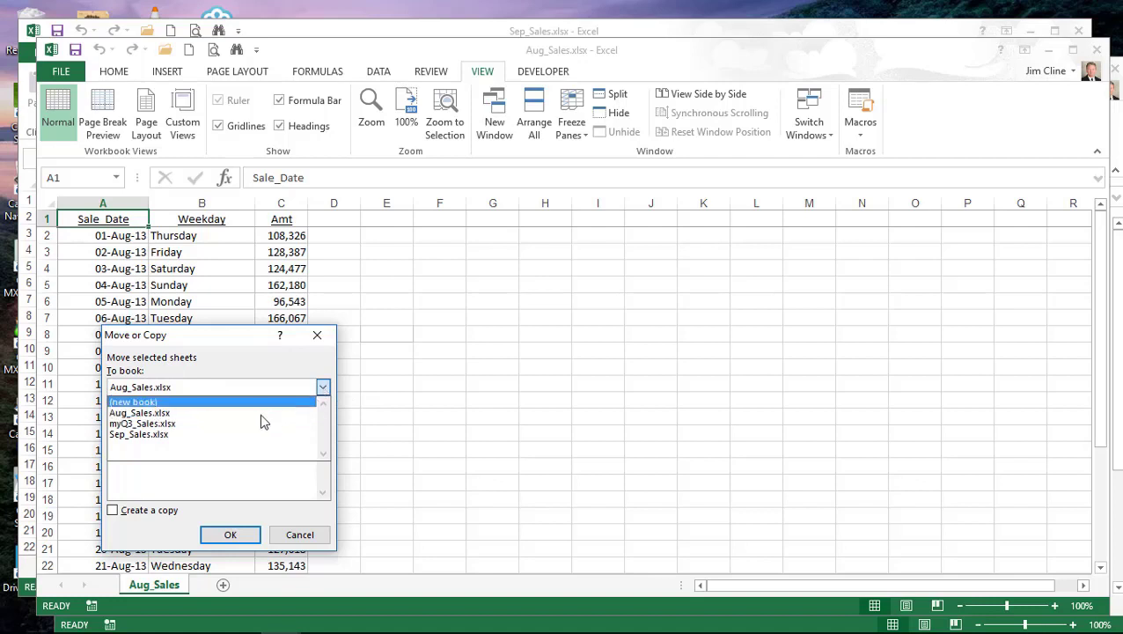
pyautogui.click(181, 425)
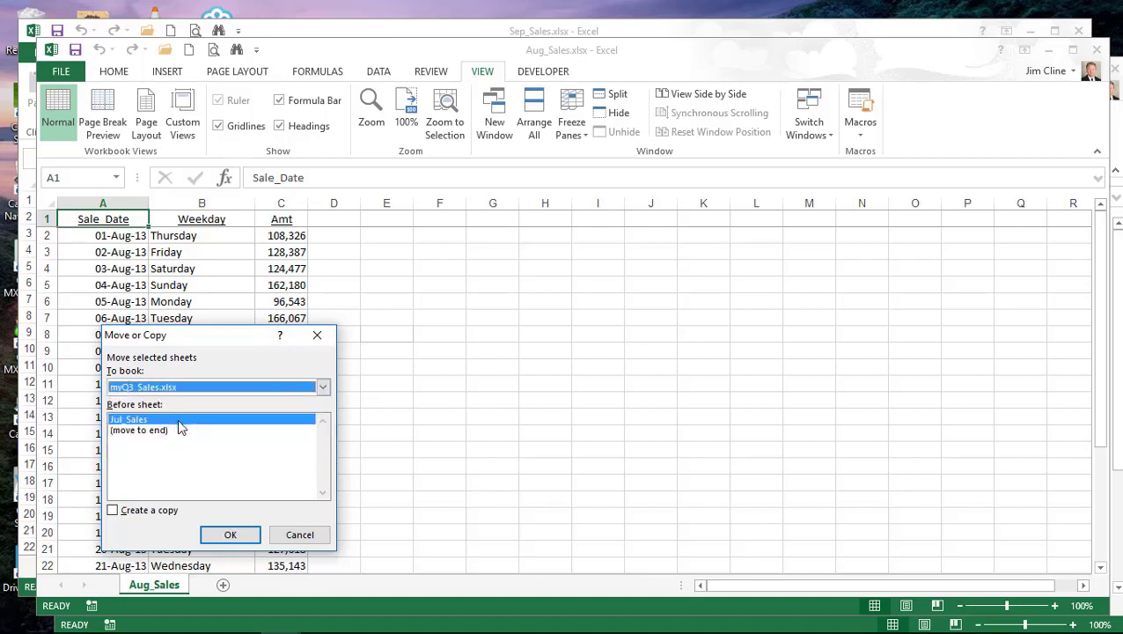
pyautogui.click(112, 512)
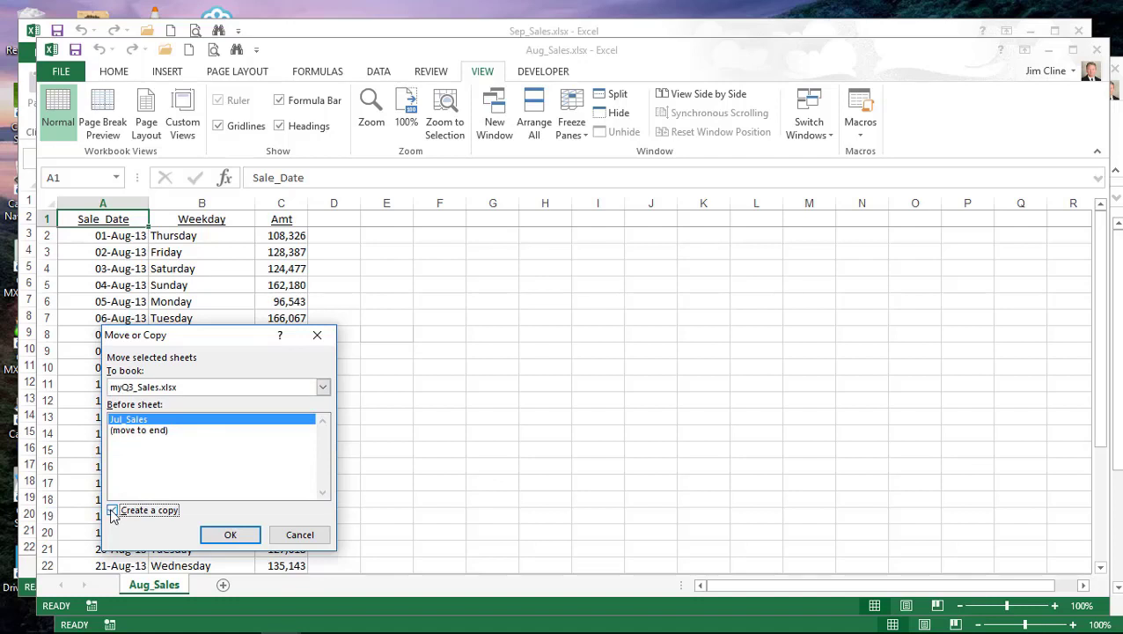
pyautogui.click(230, 535)
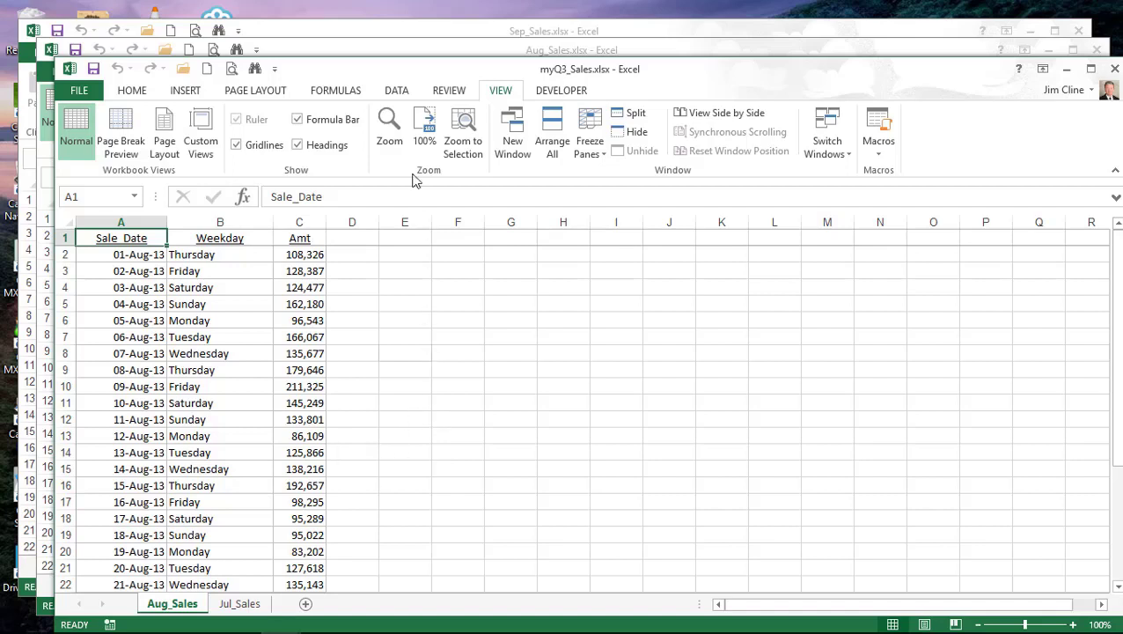
# Step: Copy the Sep_Sales sheet from Sep_Sales.xlsx into myQ3_Sales.xlsx, placing the copy before the Aug_Sales sheet
pyautogui.click(401, 31)
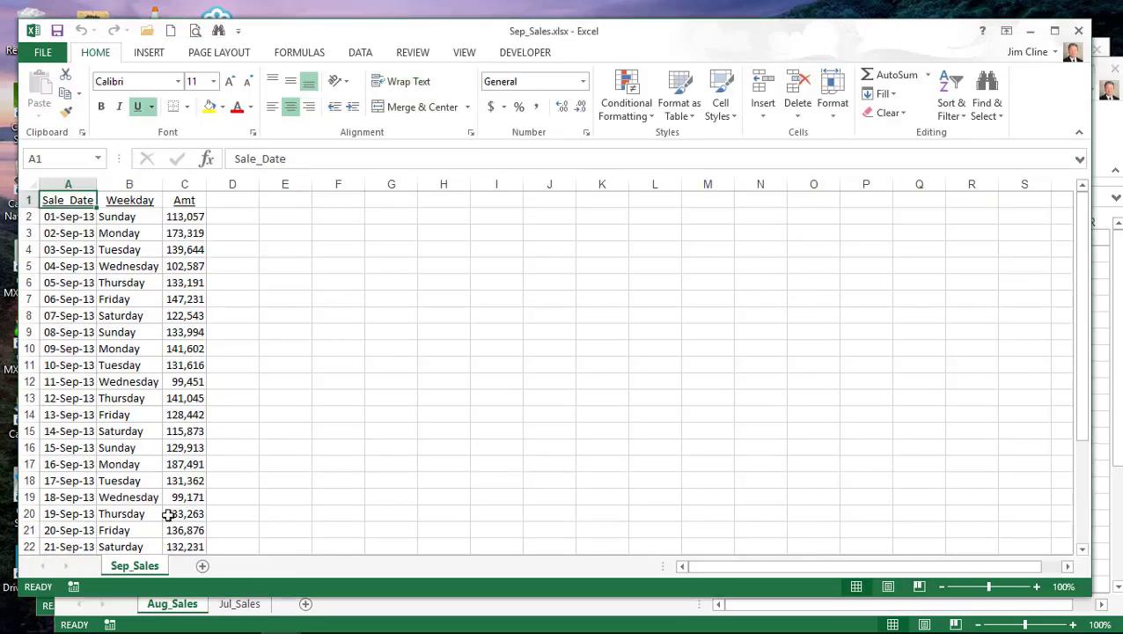
pyautogui.rightClick(143, 570)
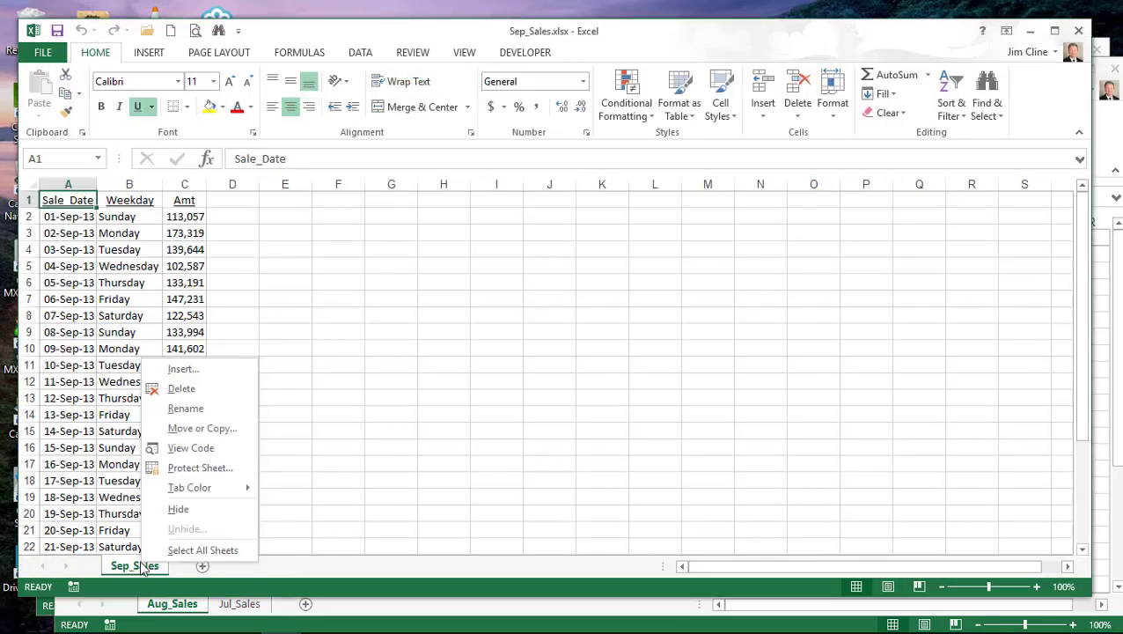
pyautogui.click(215, 428)
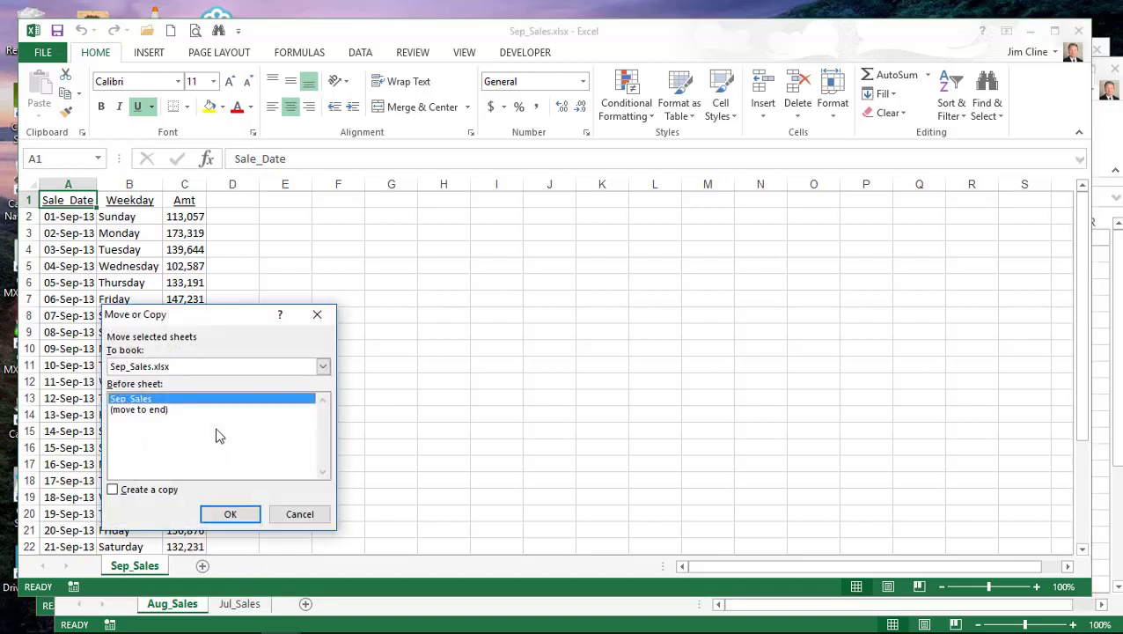
pyautogui.click(323, 367)
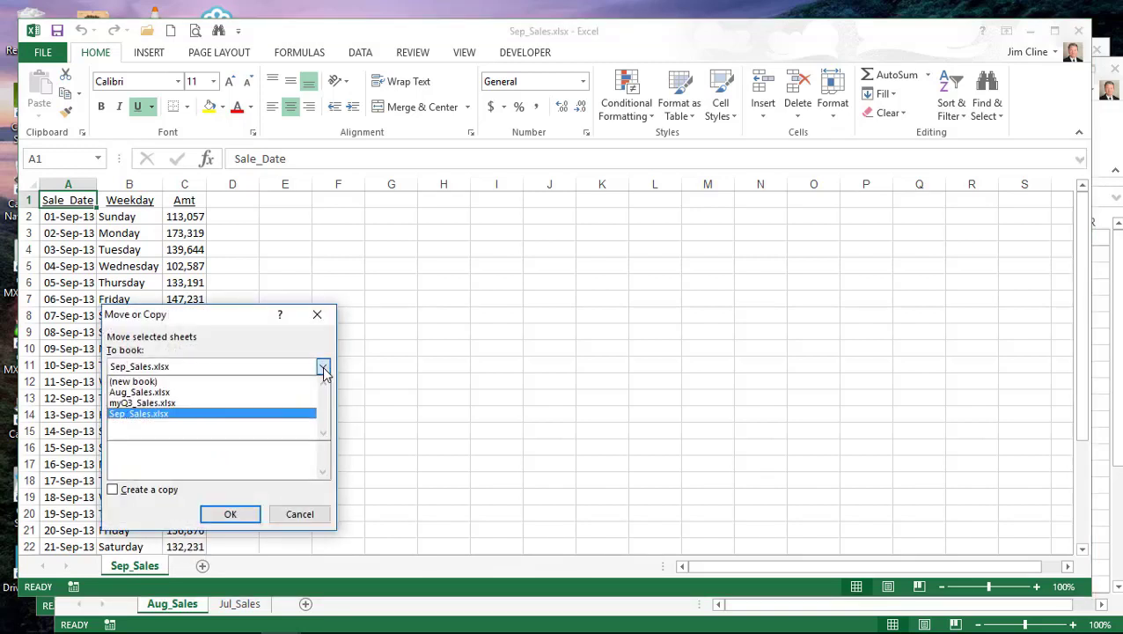
pyautogui.click(179, 403)
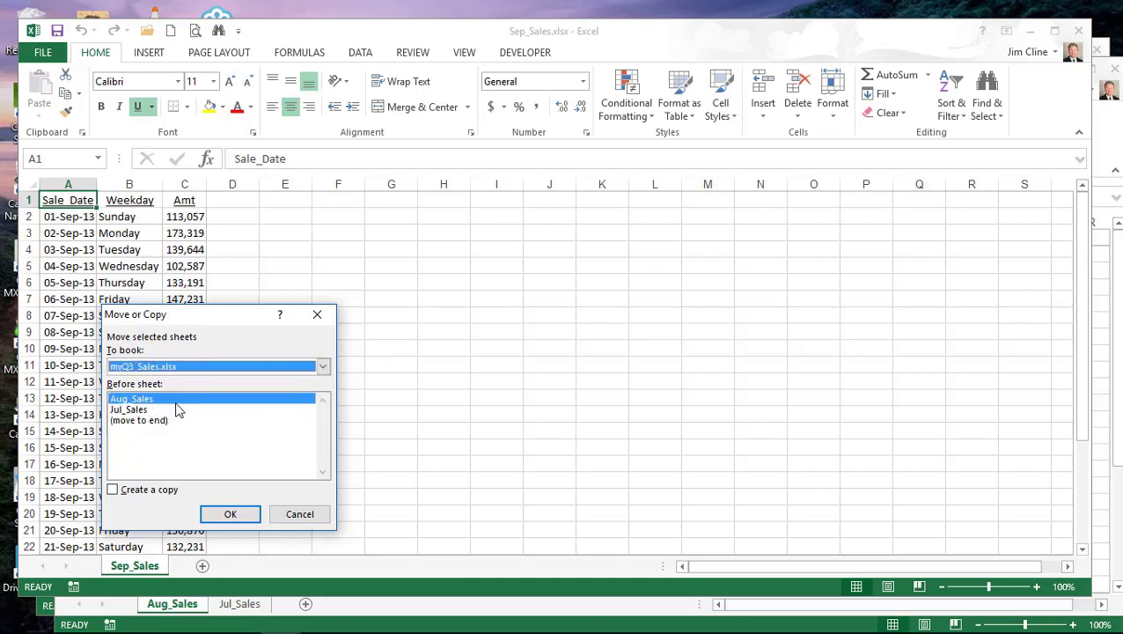
pyautogui.click(113, 490)
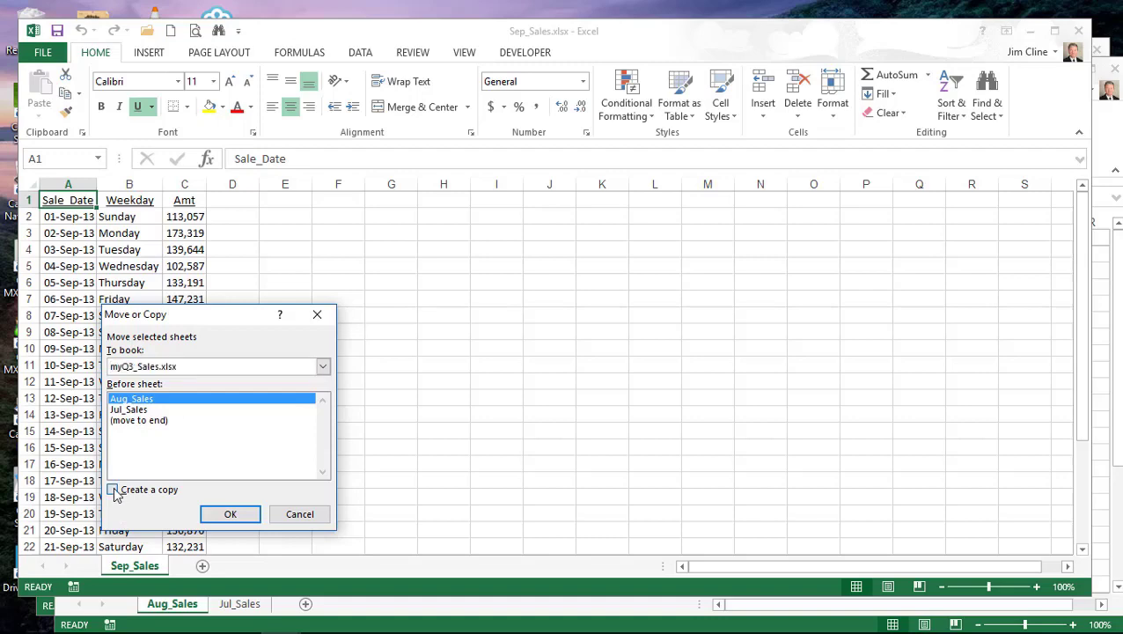
pyautogui.click(230, 516)
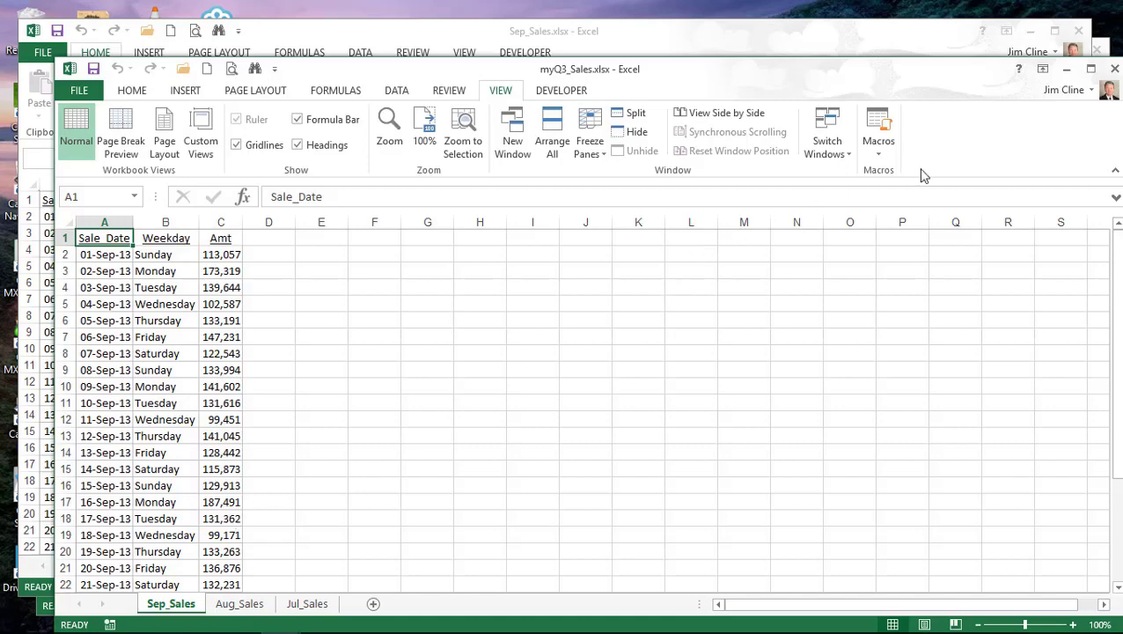
# Step: Save the myQ3_Sales workbook, then close it along with the Sep_Sales and Aug_Sales workbooks
pyautogui.click(1092, 70)
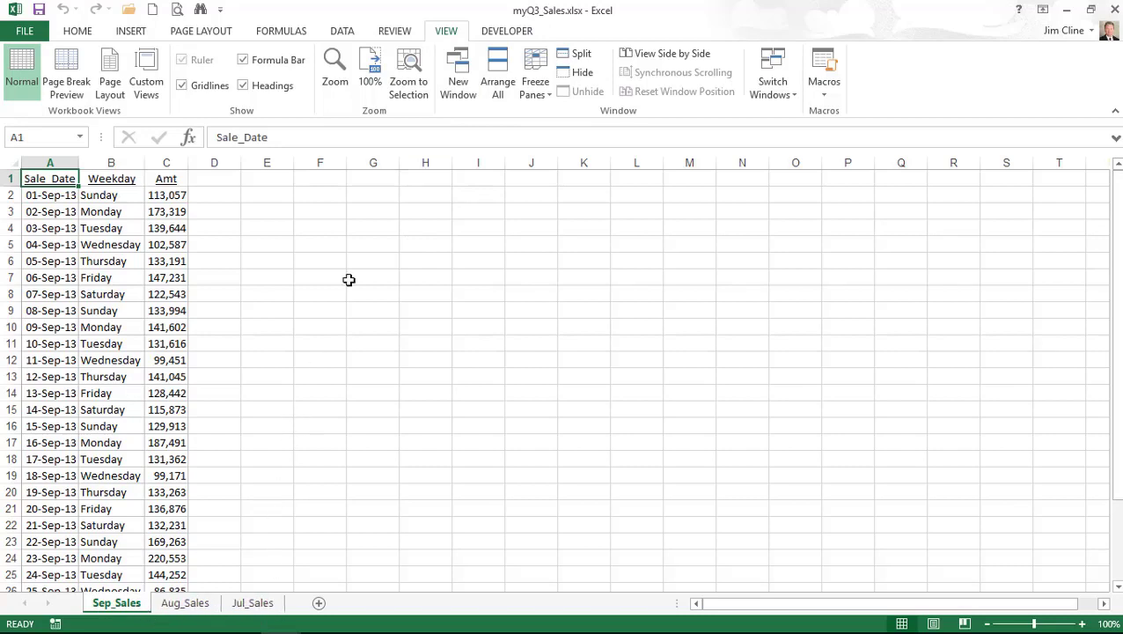
pyautogui.click(40, 11)
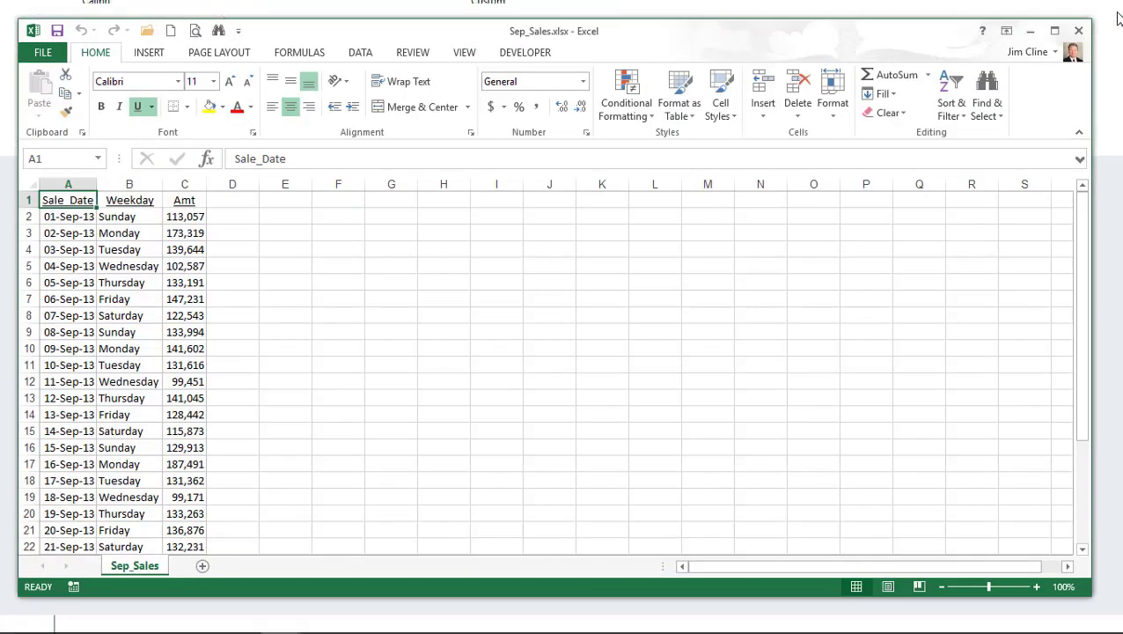
pyautogui.click(1112, 11)
pyautogui.click(1079, 32)
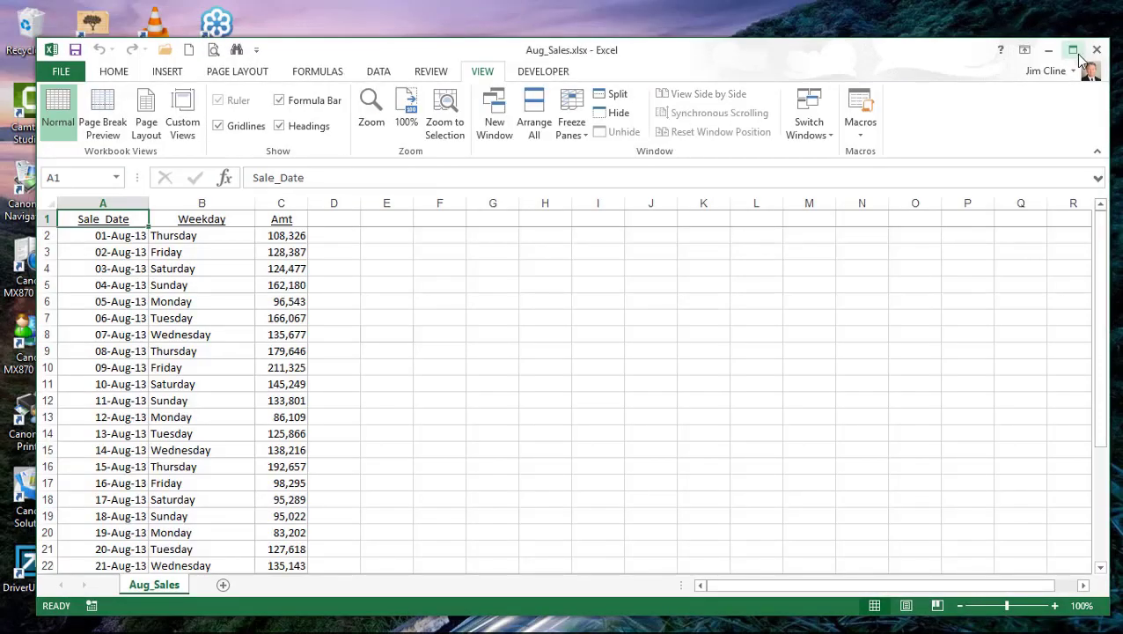
pyautogui.click(1098, 51)
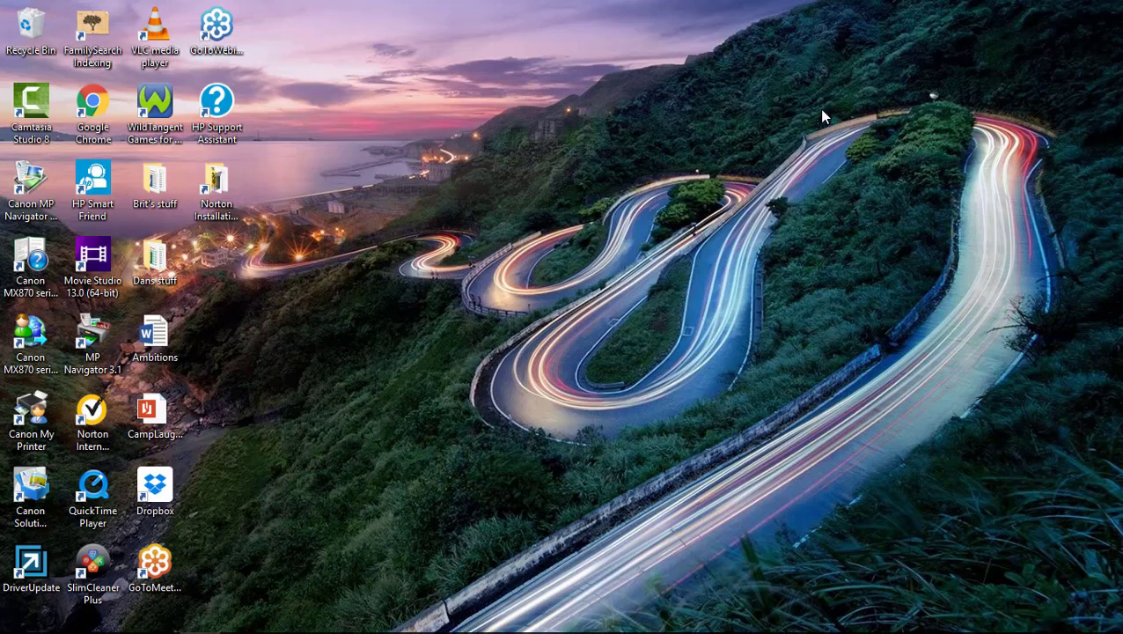
# Step: Start Excel, open the Item workbook from the Chapter4 folder and maximize its window
pyautogui.moveTo(281, 620)
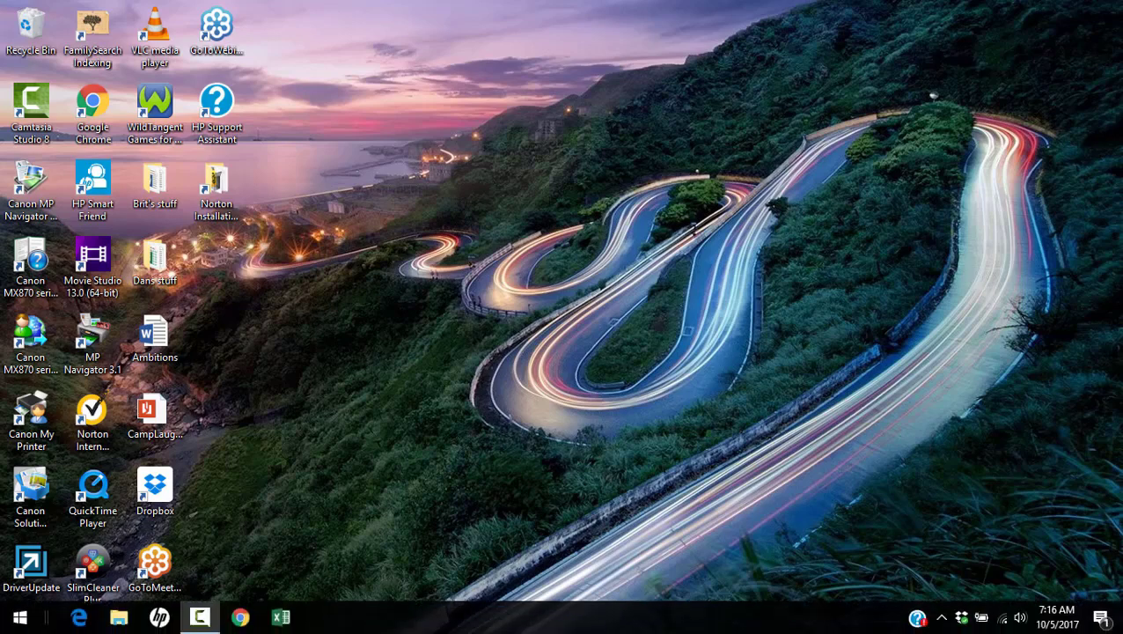
pyautogui.click(281, 619)
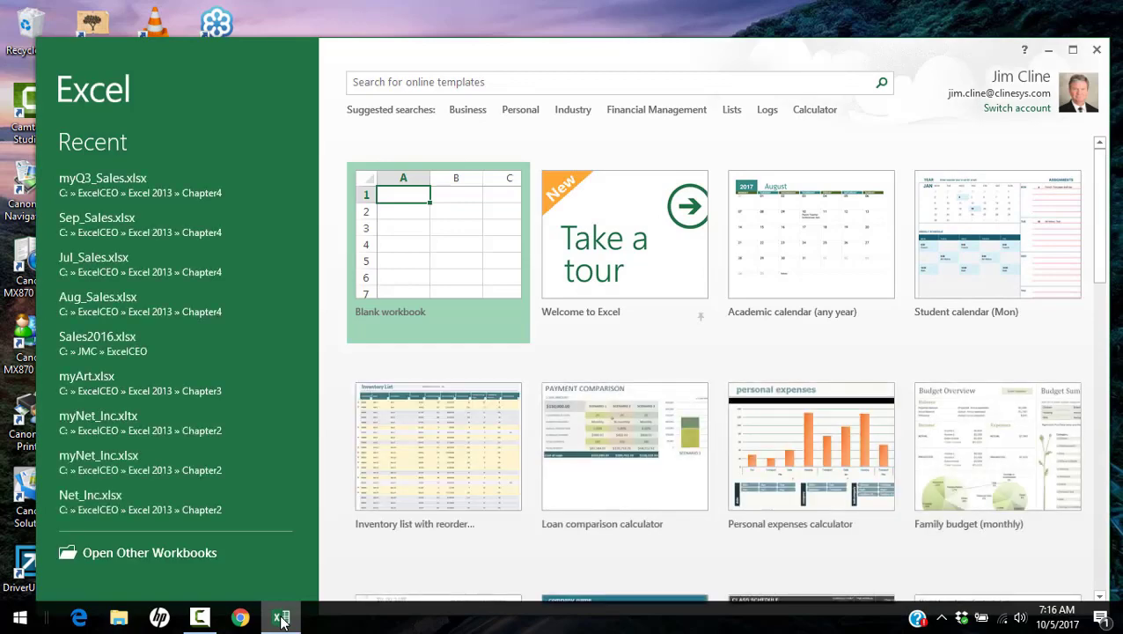
pyautogui.click(187, 559)
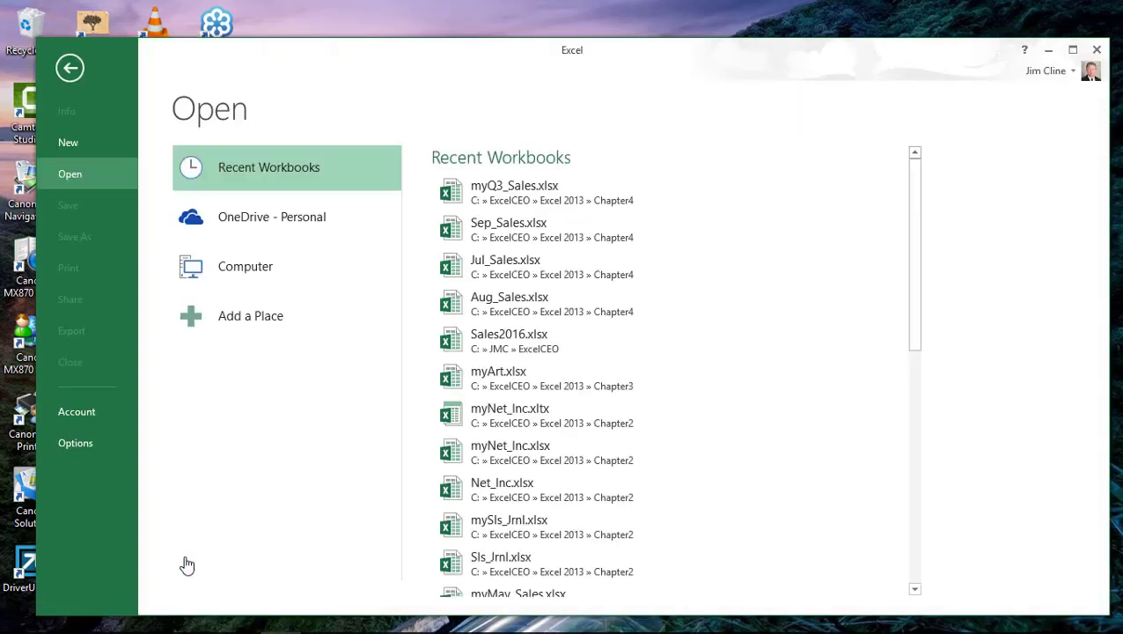
pyautogui.click(248, 275)
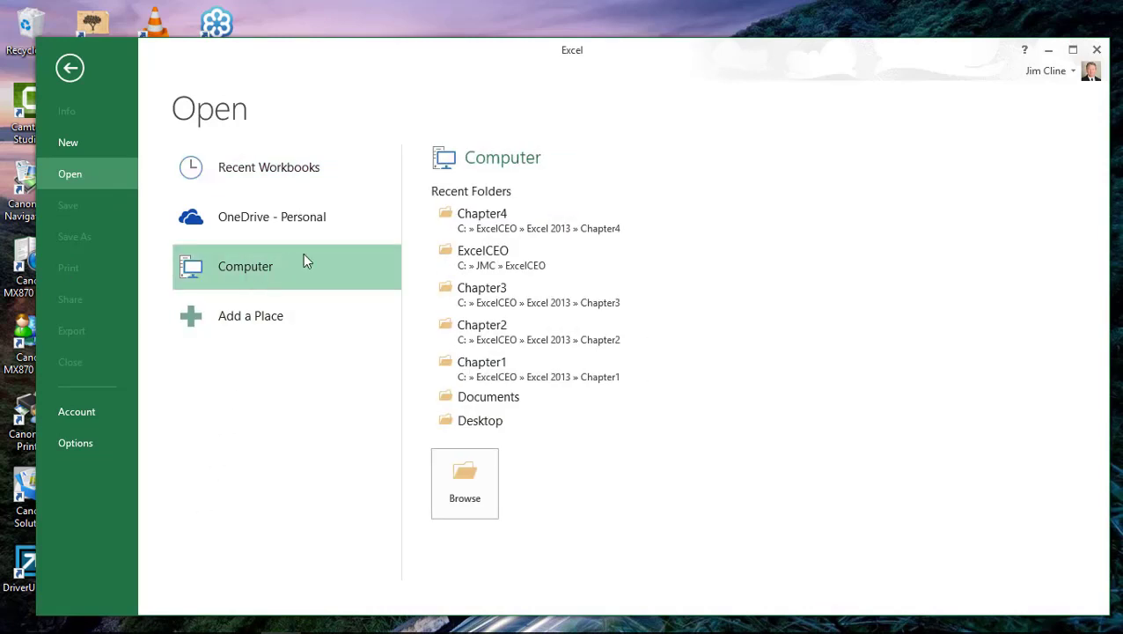
pyautogui.click(506, 222)
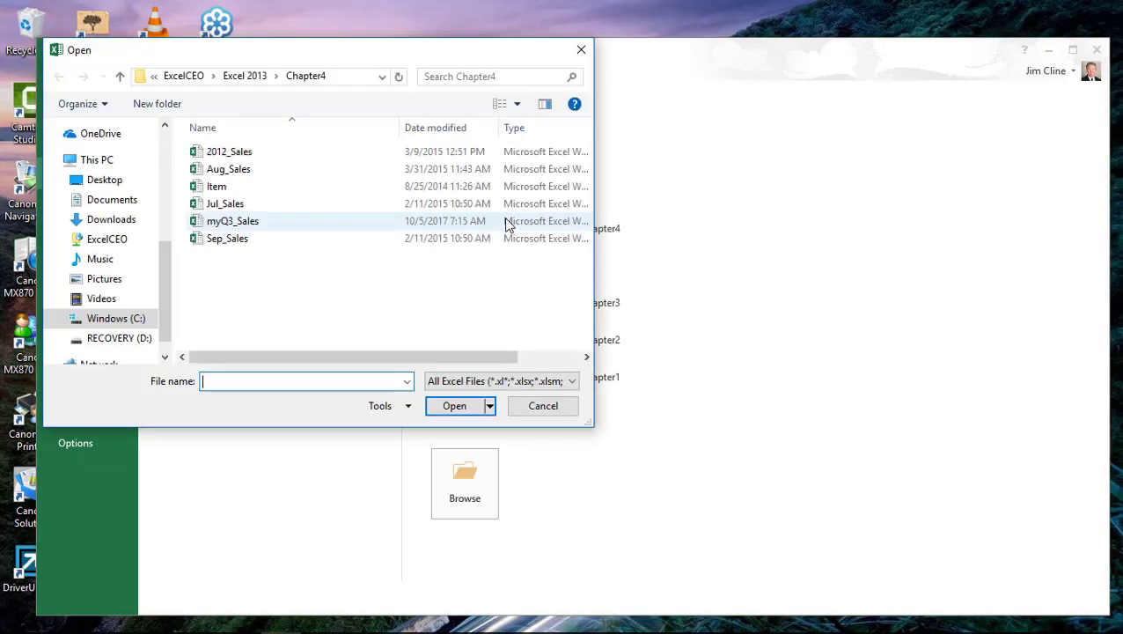
pyautogui.doubleClick(221, 192)
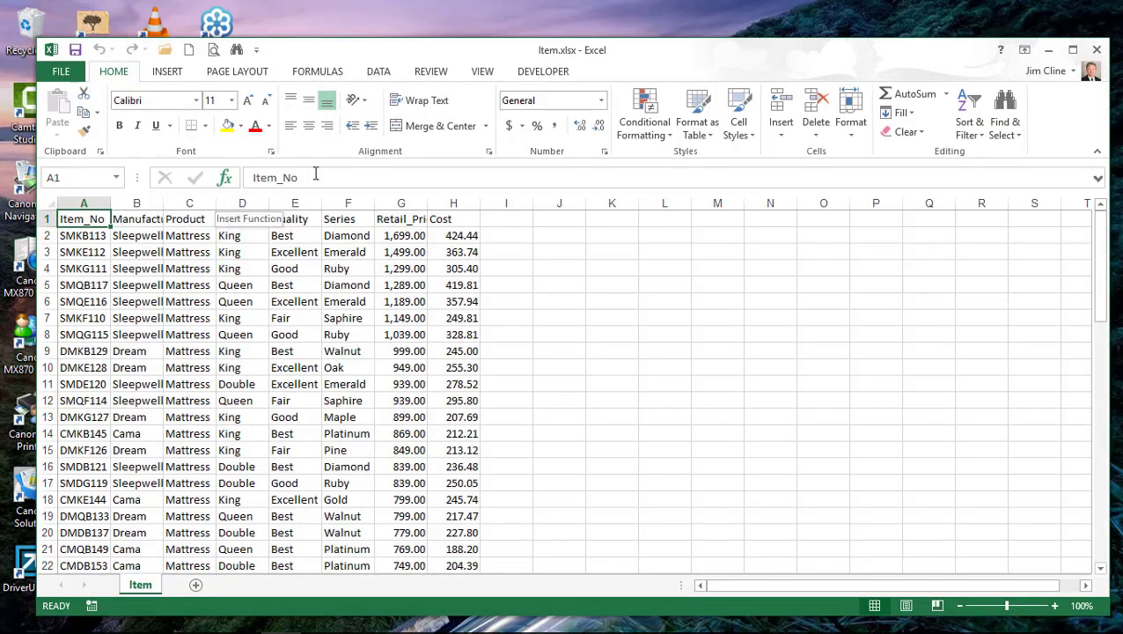
pyautogui.click(1073, 49)
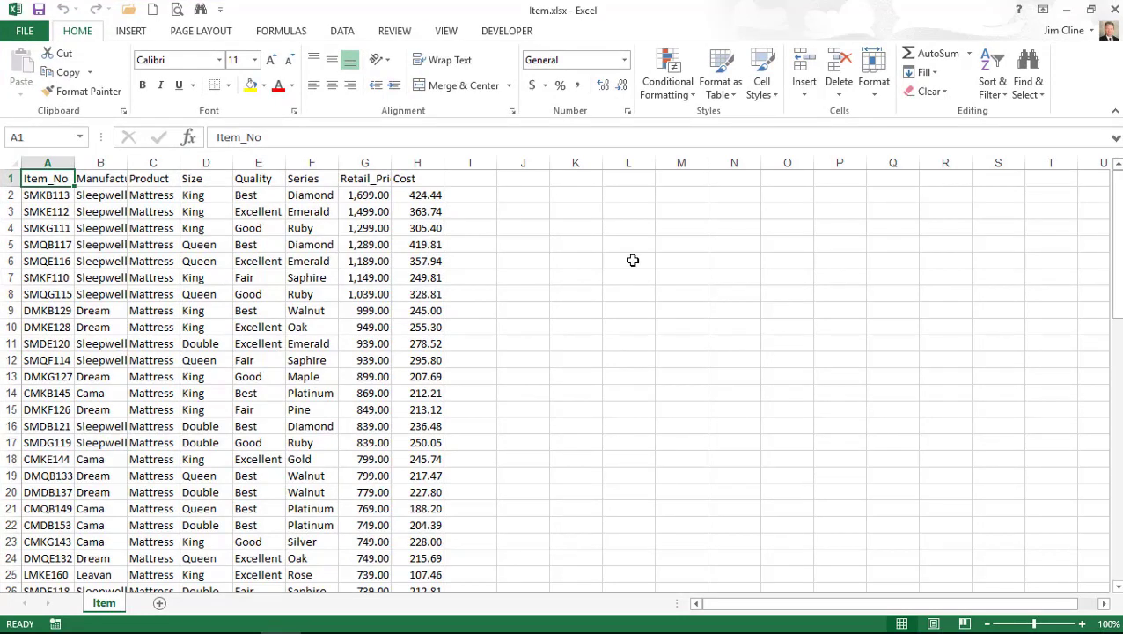
# Step: Save the Item workbook under the new name myItem in the Chapter4 folder
pyautogui.click(24, 32)
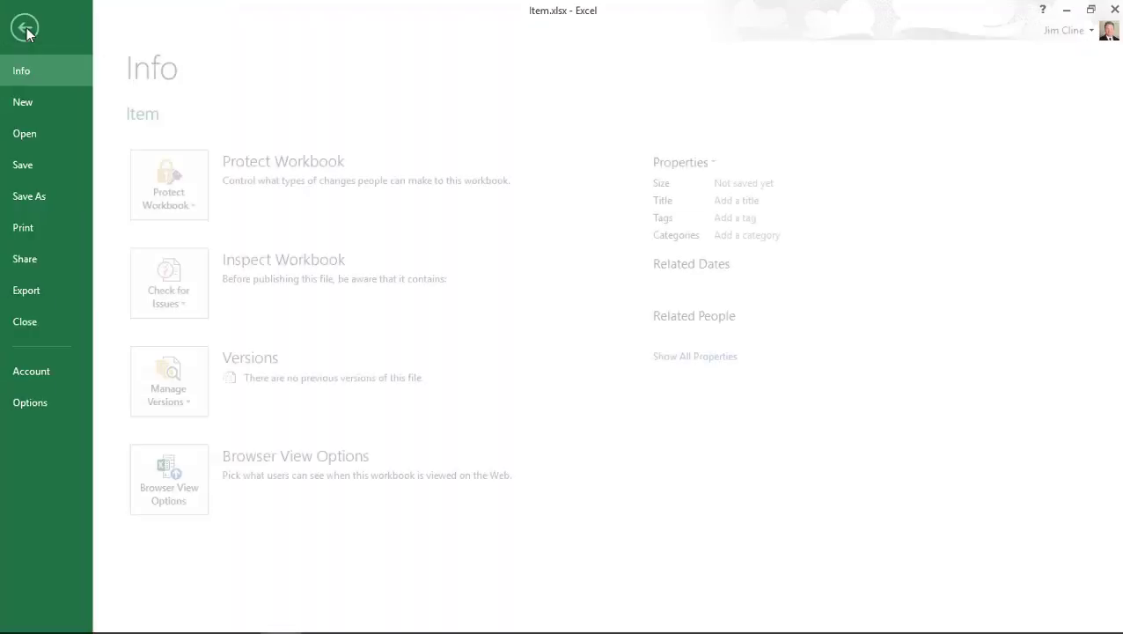
pyautogui.click(49, 194)
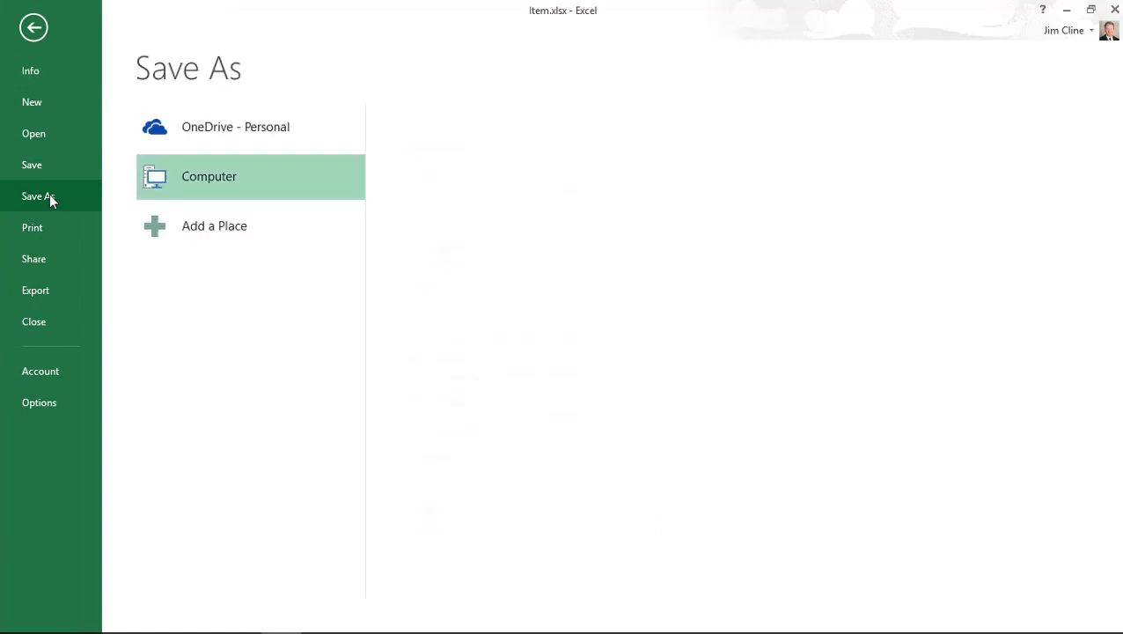
pyautogui.click(441, 184)
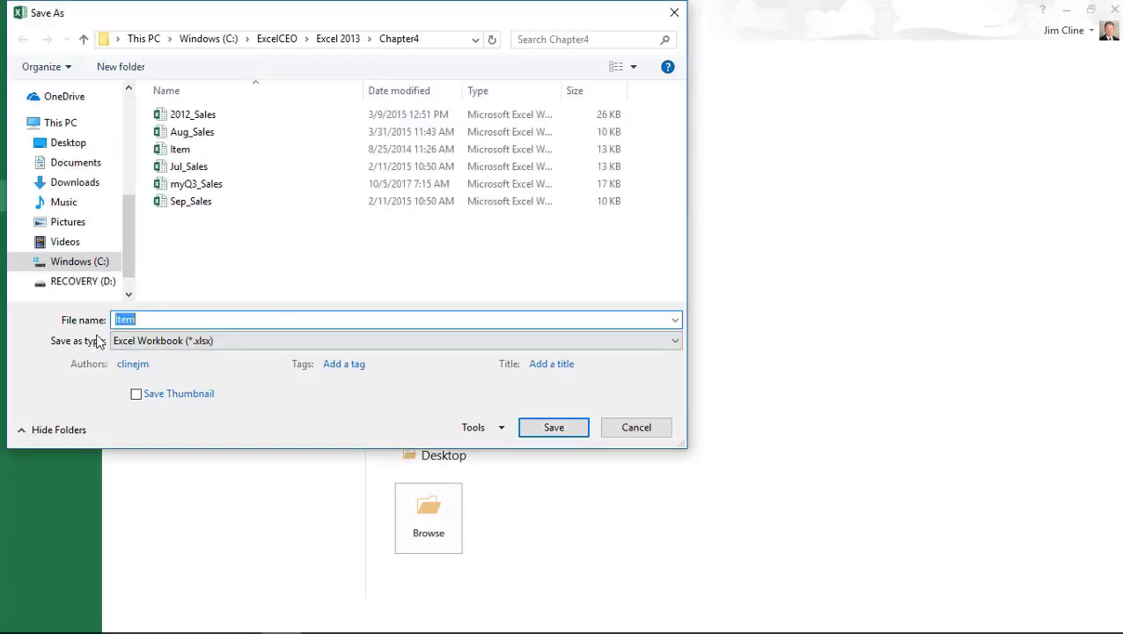
pyautogui.click(118, 320)
pyautogui.write('my')
pyautogui.click(550, 429)
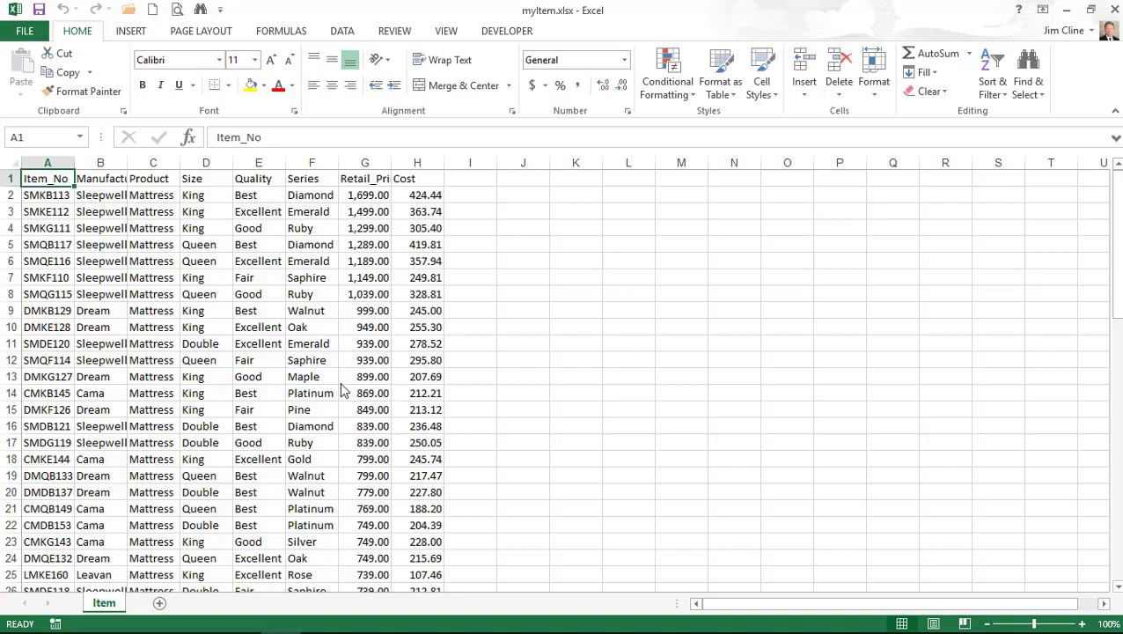
# Step: AutoFit the width of all columns on the Item sheet and underline the headings in row 1
pyautogui.click(15, 162)
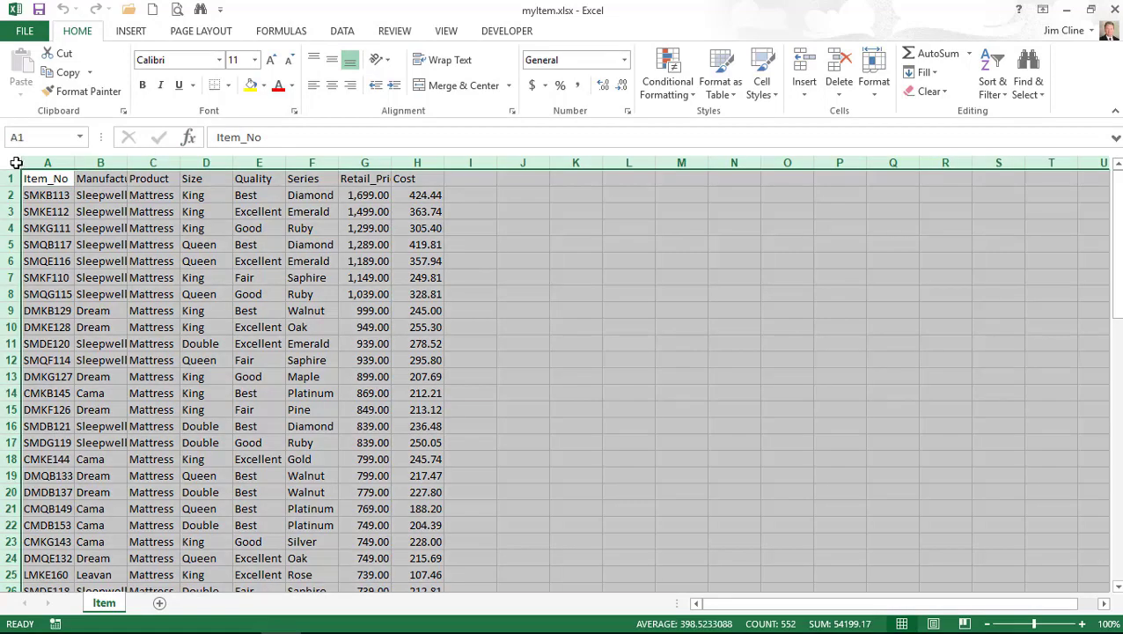
pyautogui.doubleClick(75, 162)
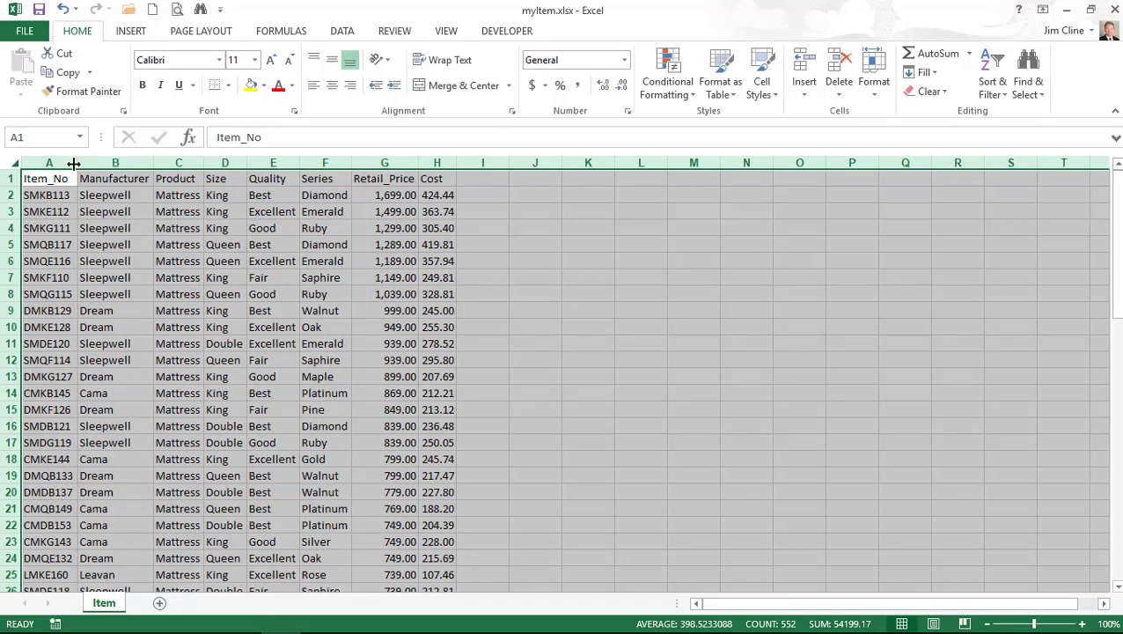
pyautogui.click(11, 179)
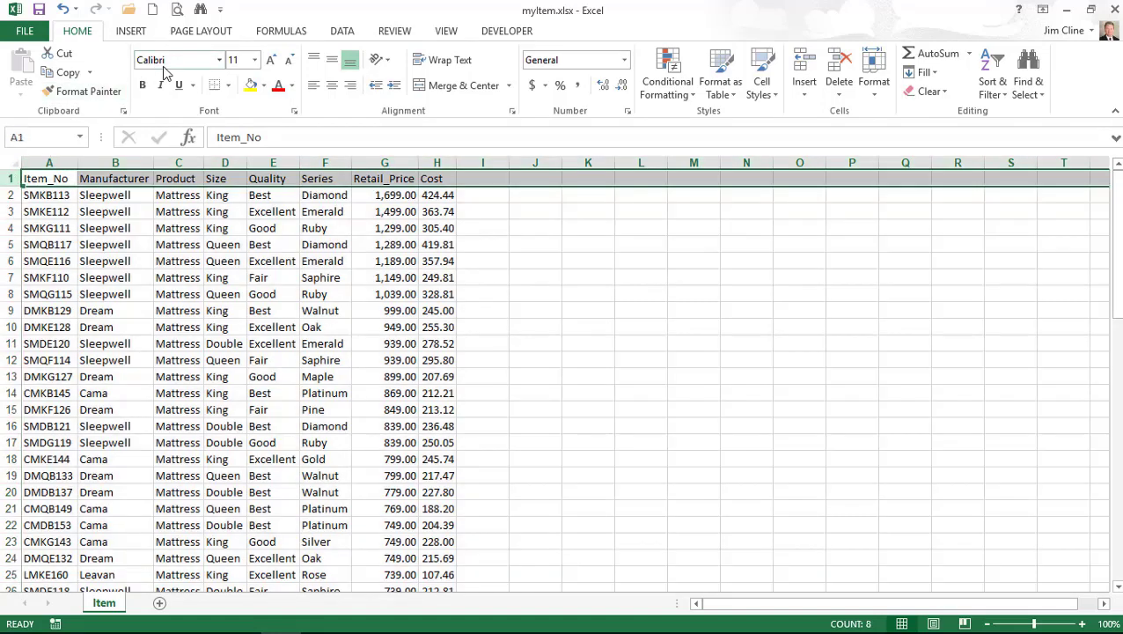
pyautogui.click(180, 87)
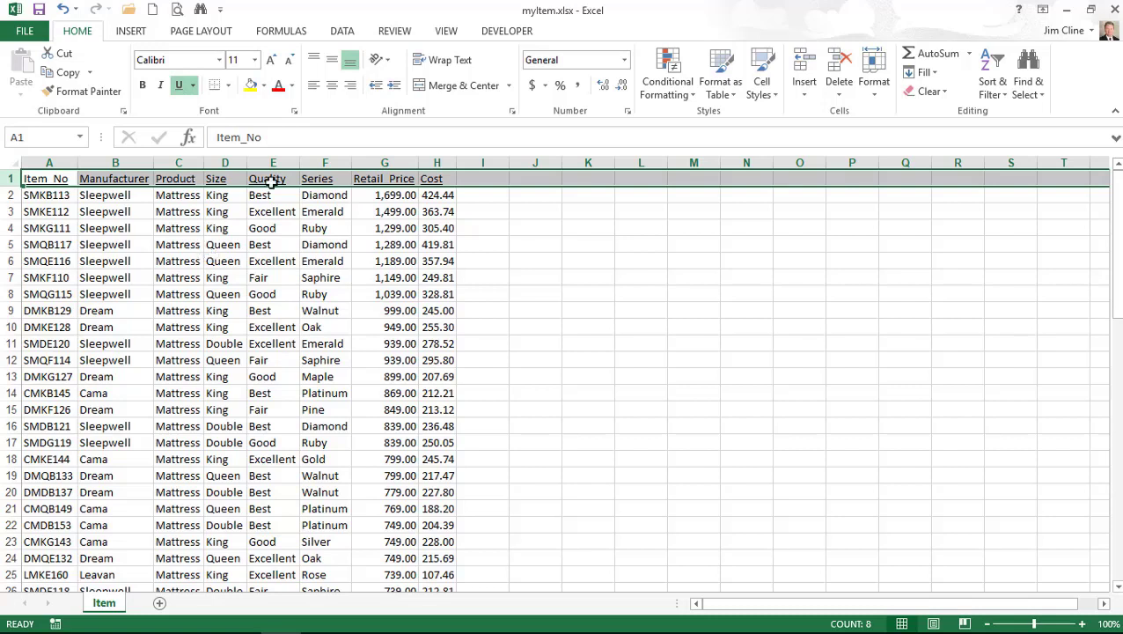
# Step: Freeze the top row of the Item sheet and deselect the header row by selecting cell F5
pyautogui.click(447, 31)
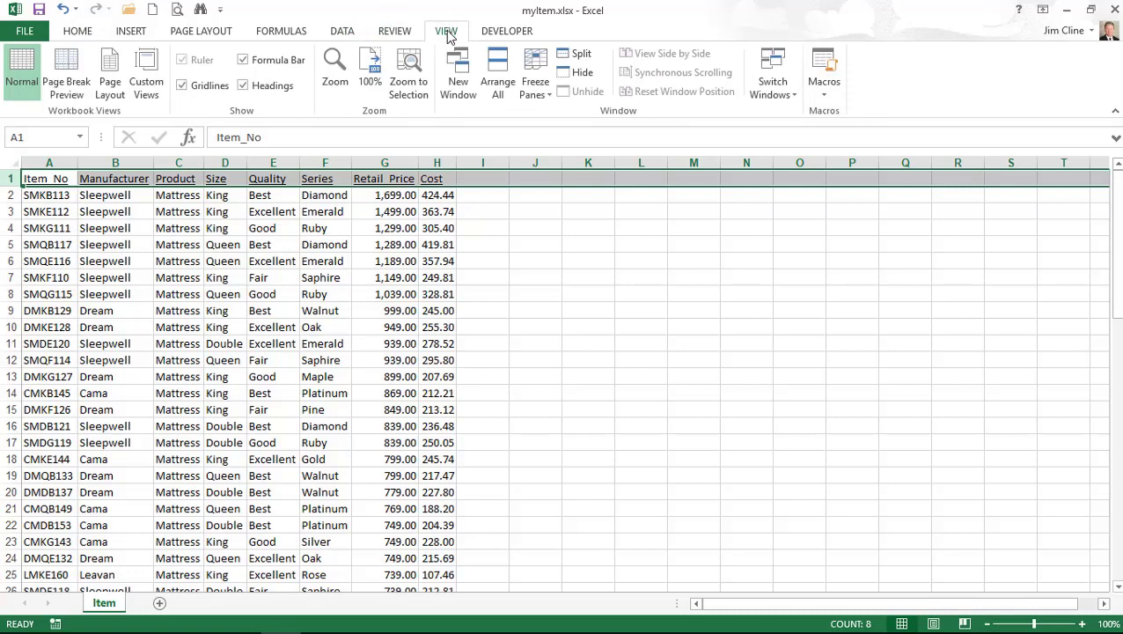
pyautogui.click(542, 84)
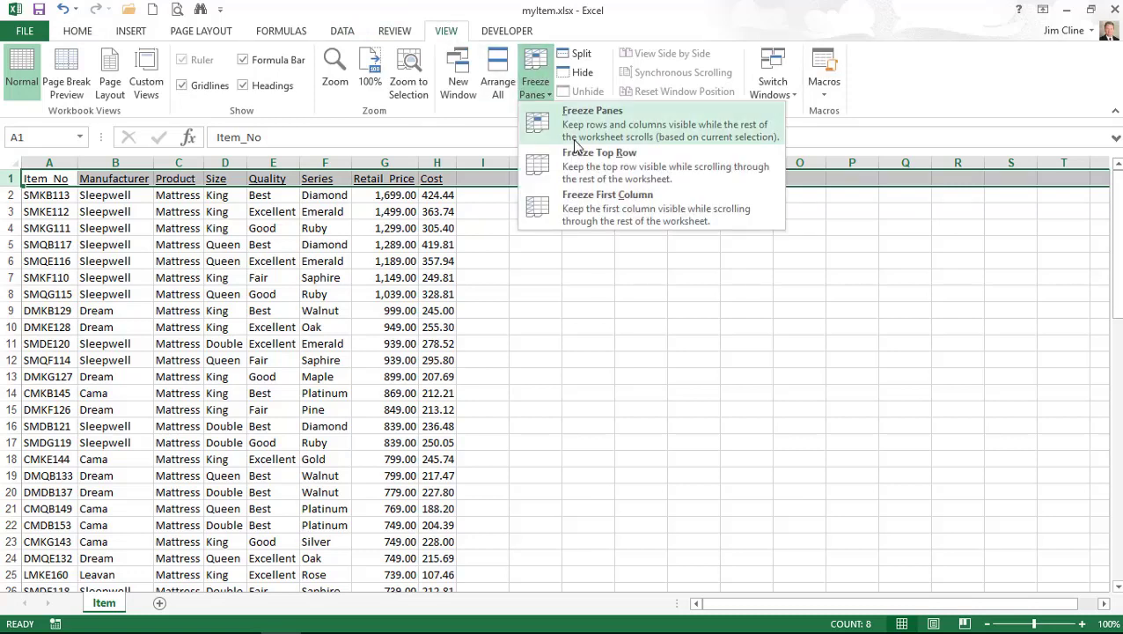
pyautogui.click(593, 170)
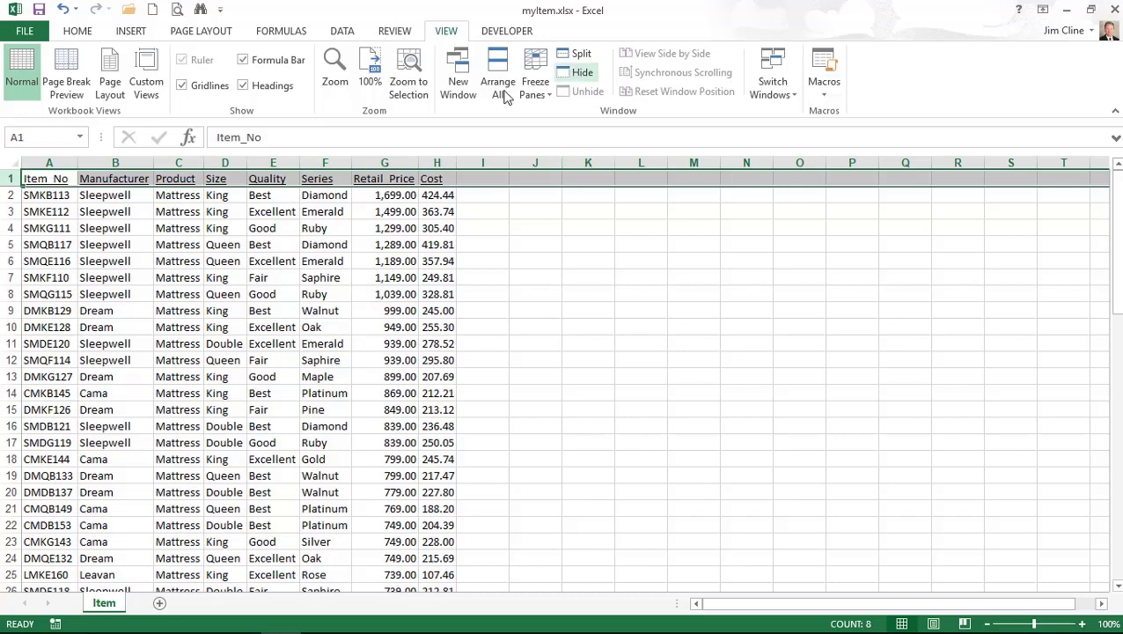
pyautogui.click(312, 246)
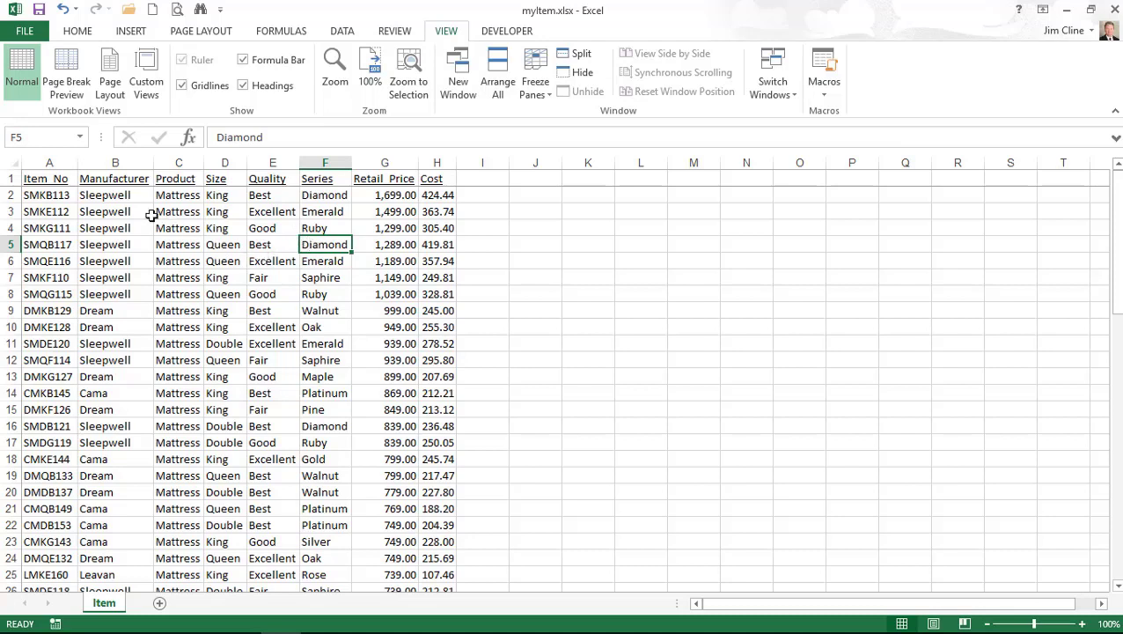
# Step: Sort the item list by the Manufacturer column from A to Z
pyautogui.click(107, 179)
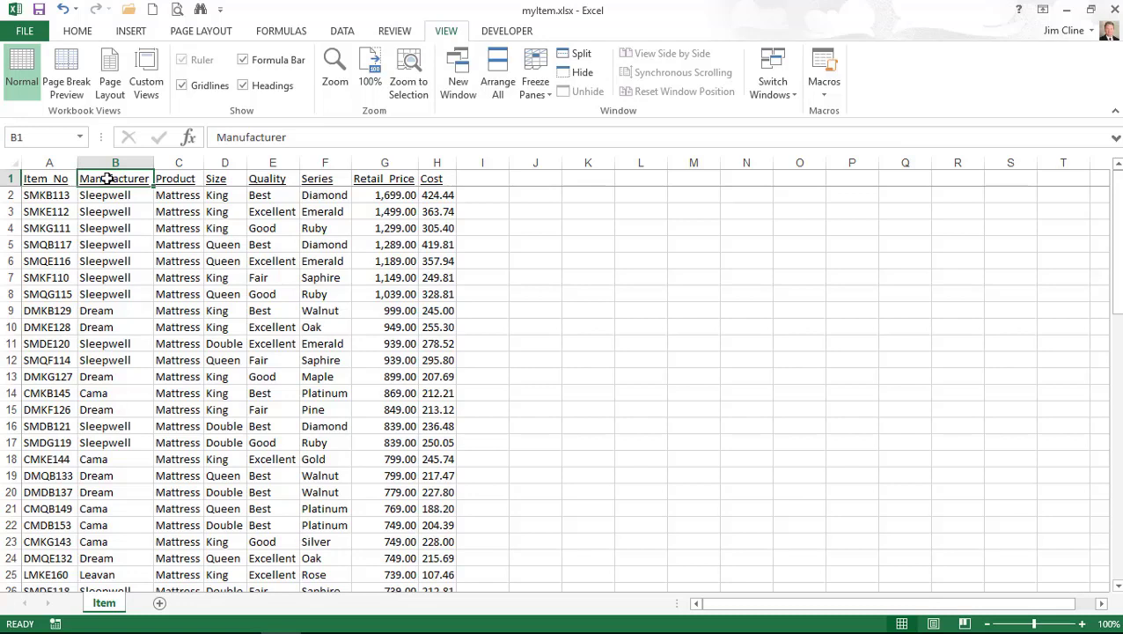
pyautogui.rightClick(108, 179)
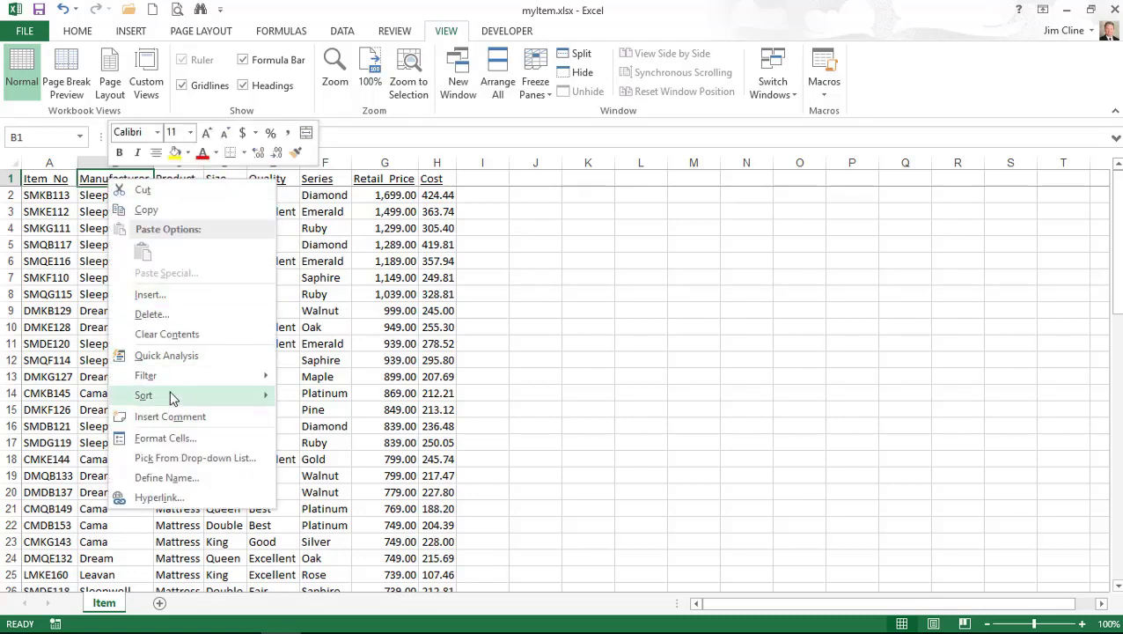
pyautogui.moveTo(173, 399)
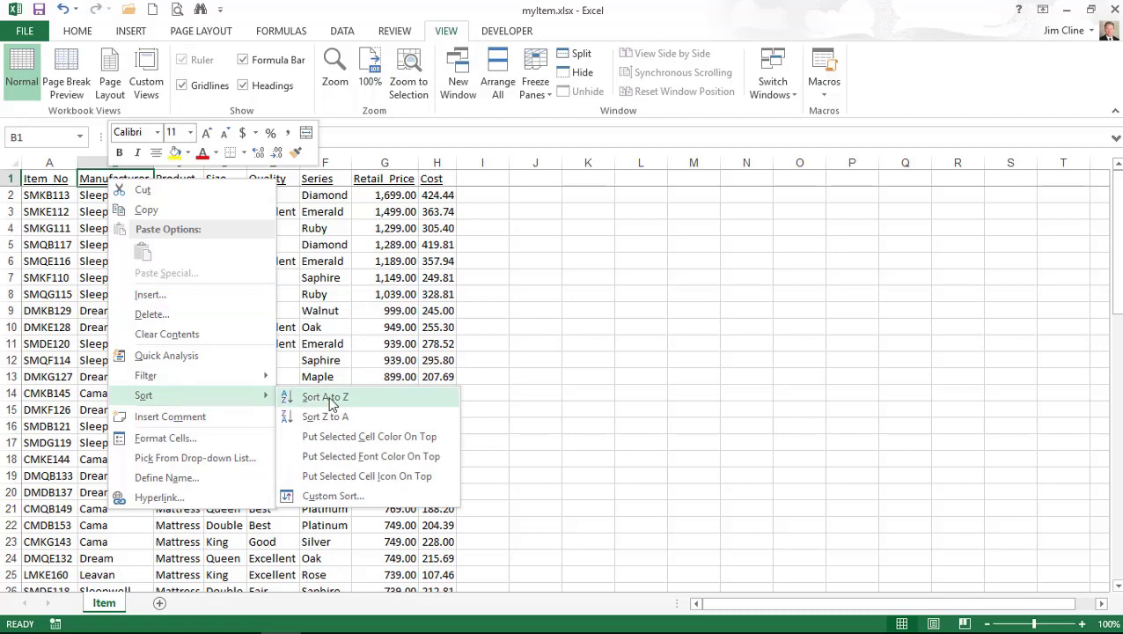
pyautogui.click(331, 403)
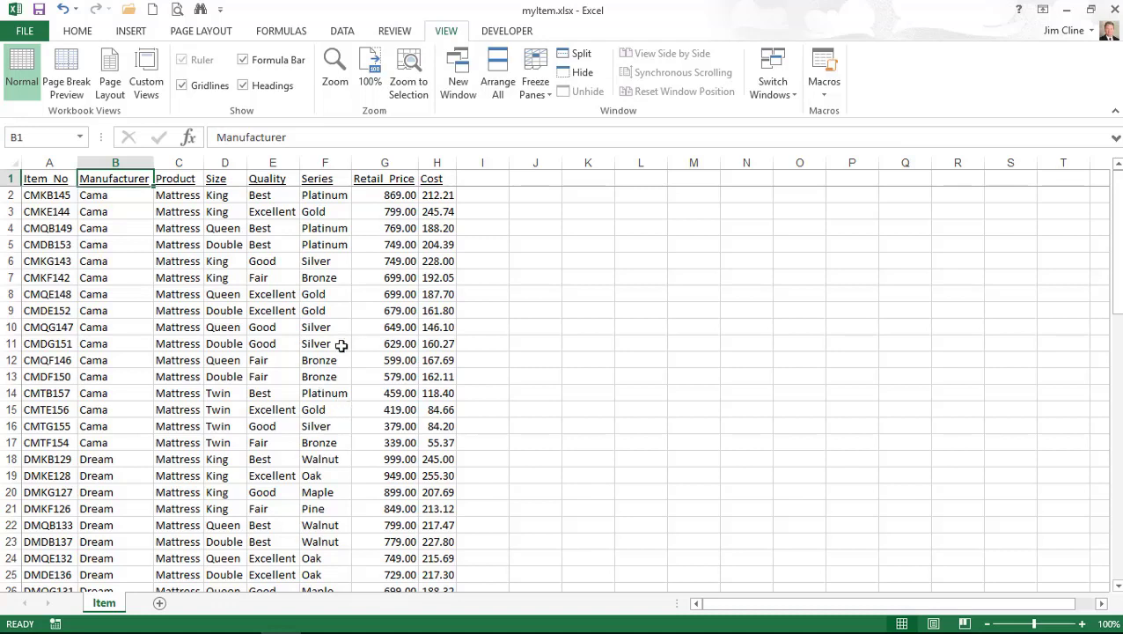
# Step: Sort the item list by the Retail_Price column from largest to smallest
pyautogui.click(390, 179)
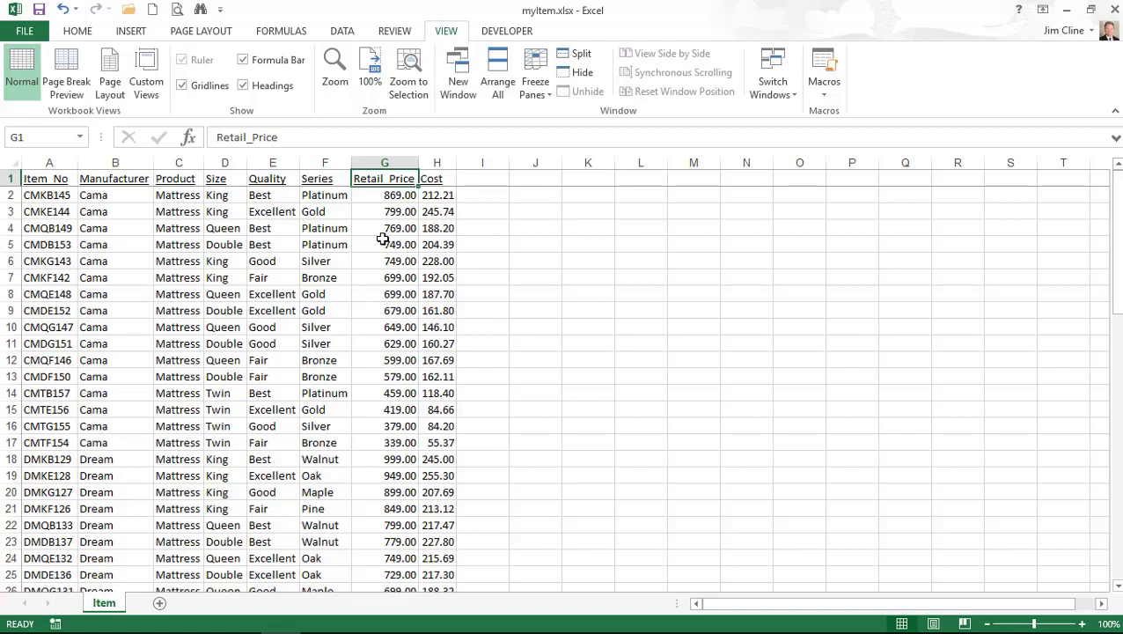
pyautogui.click(342, 32)
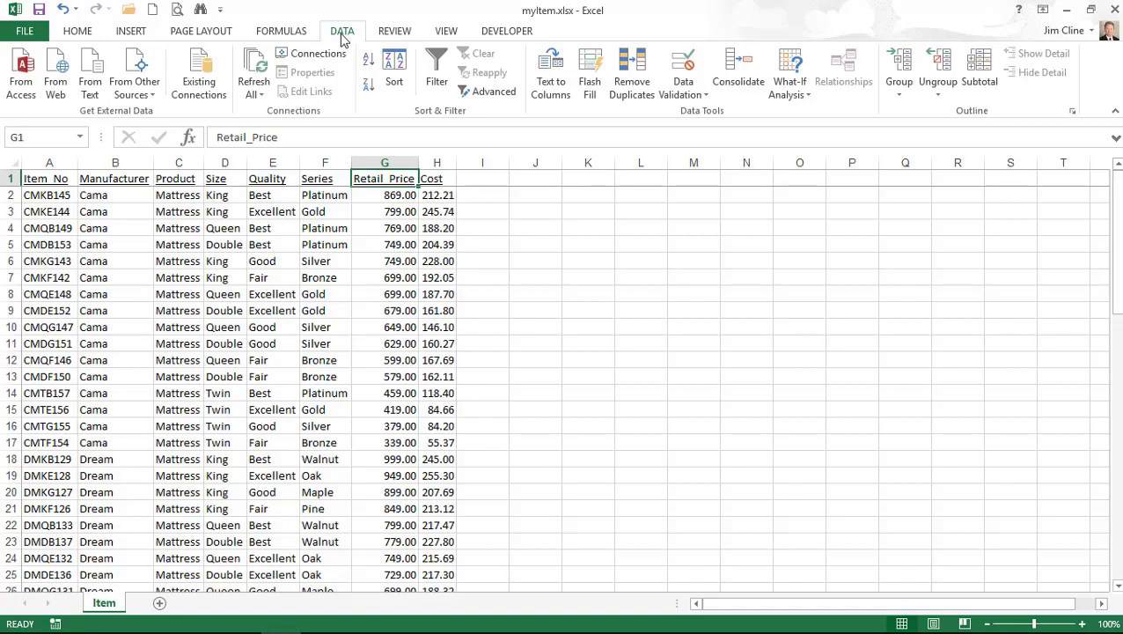
pyautogui.click(449, 33)
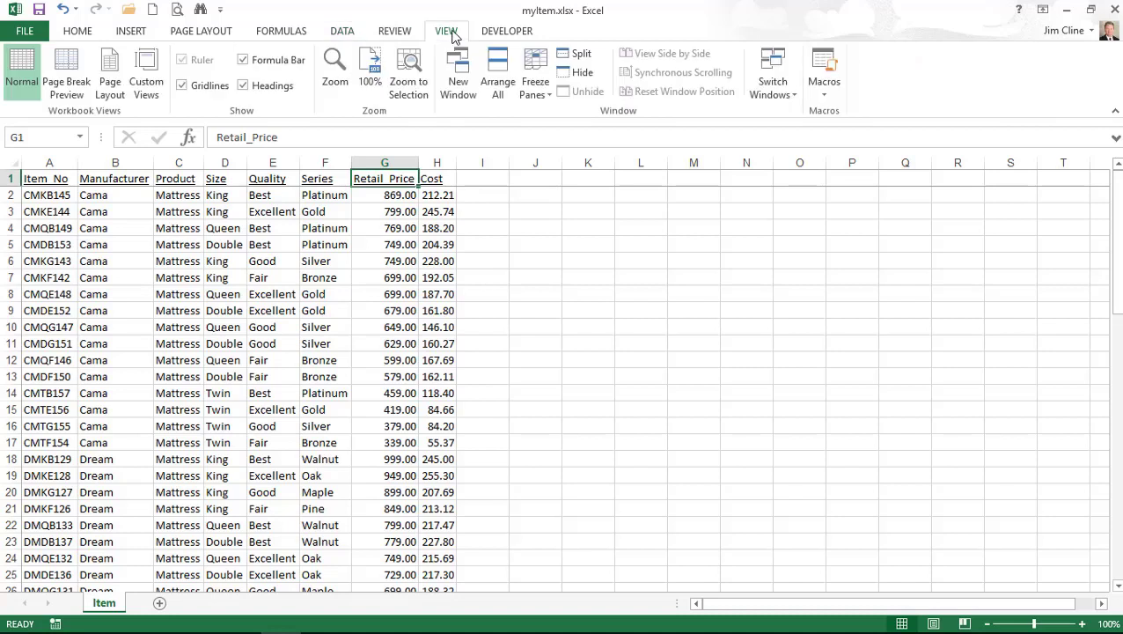
pyautogui.click(343, 31)
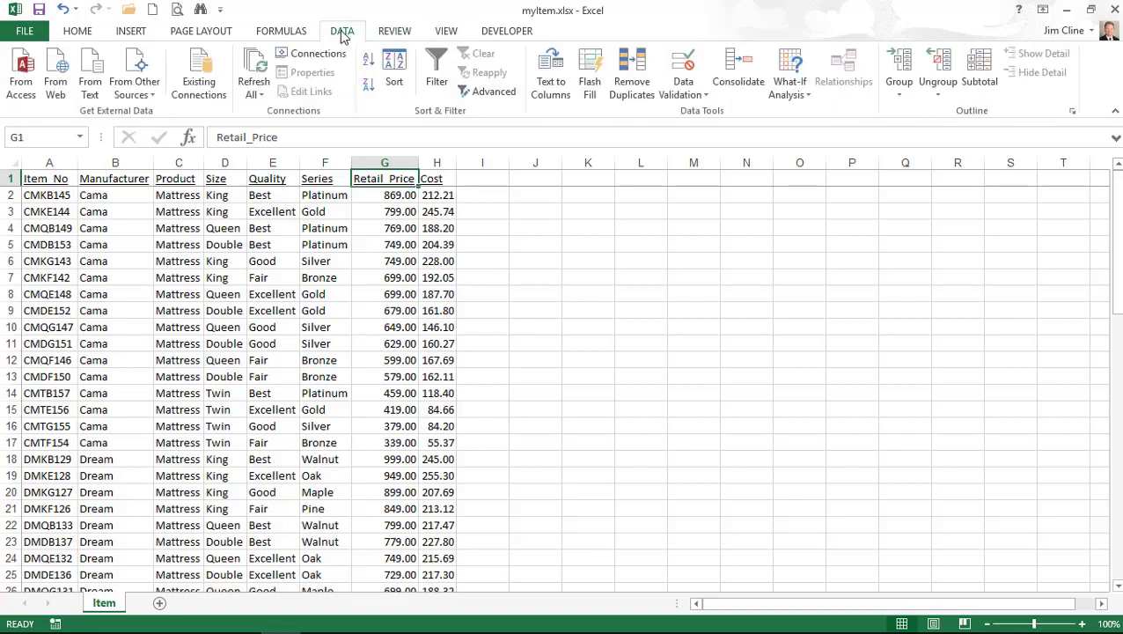
pyautogui.click(369, 85)
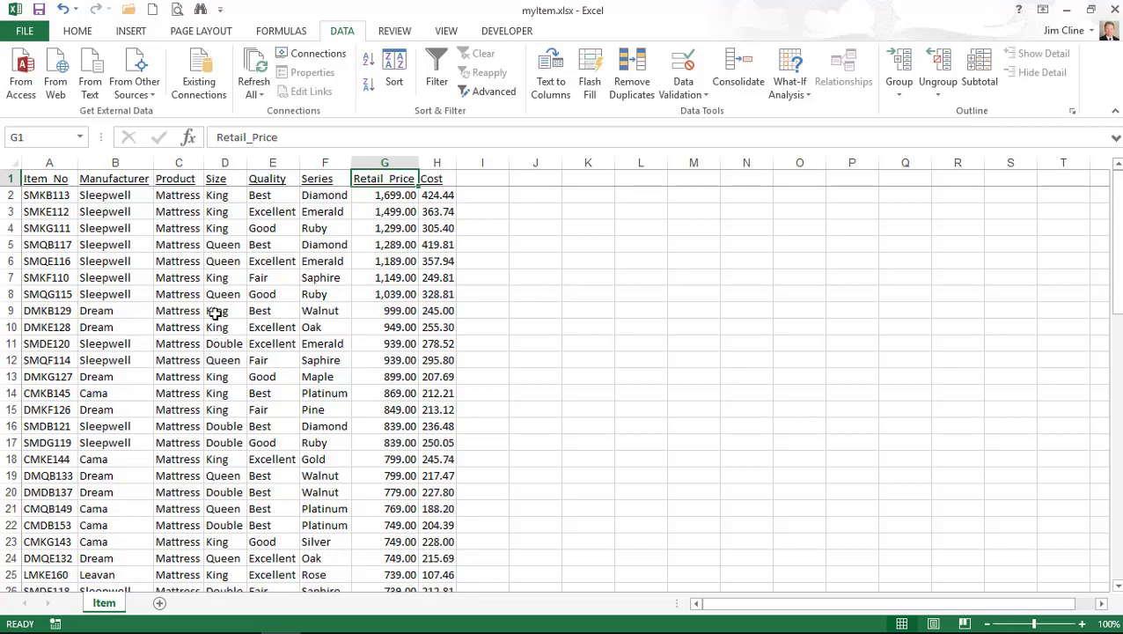
# Step: Open the Aug_Sales workbook from the Chapter4 folder
pyautogui.click(129, 10)
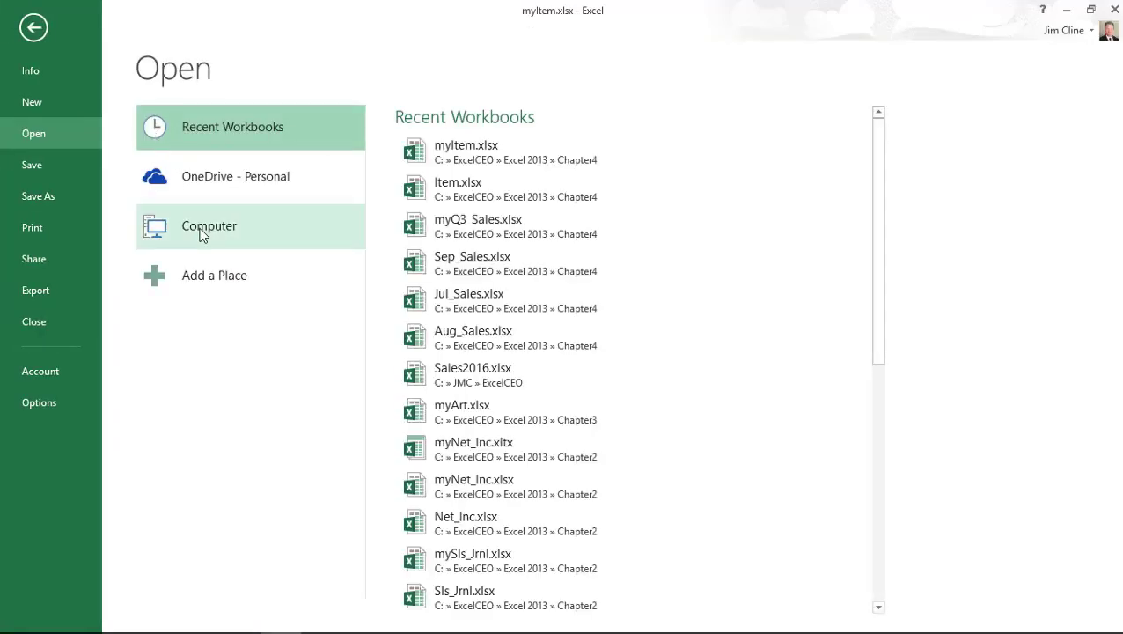
pyautogui.click(201, 234)
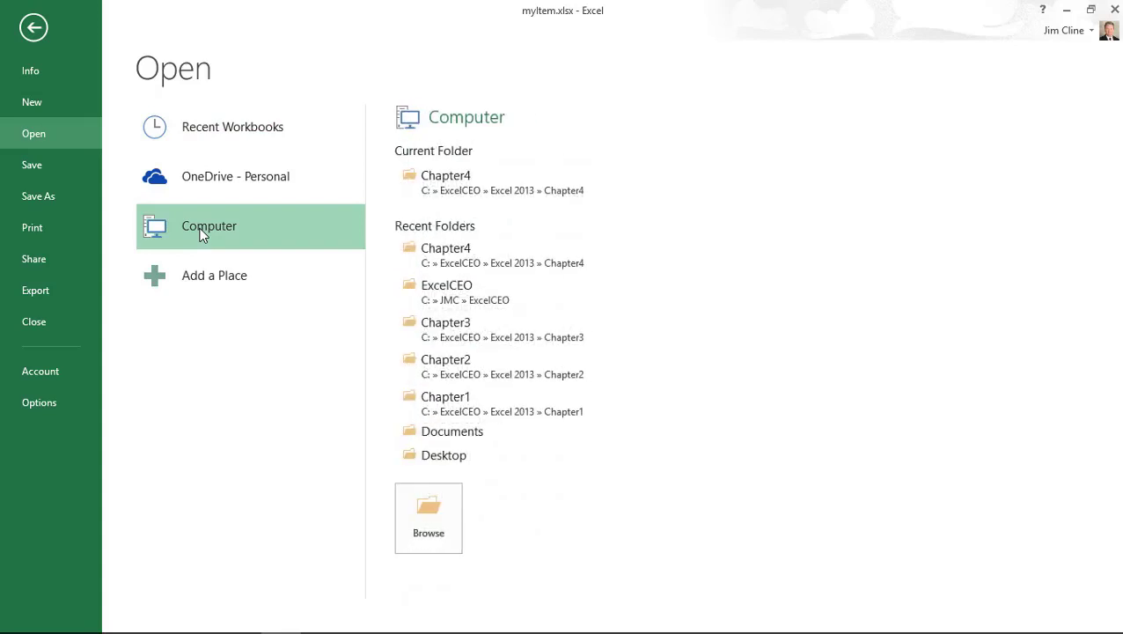
pyautogui.click(432, 183)
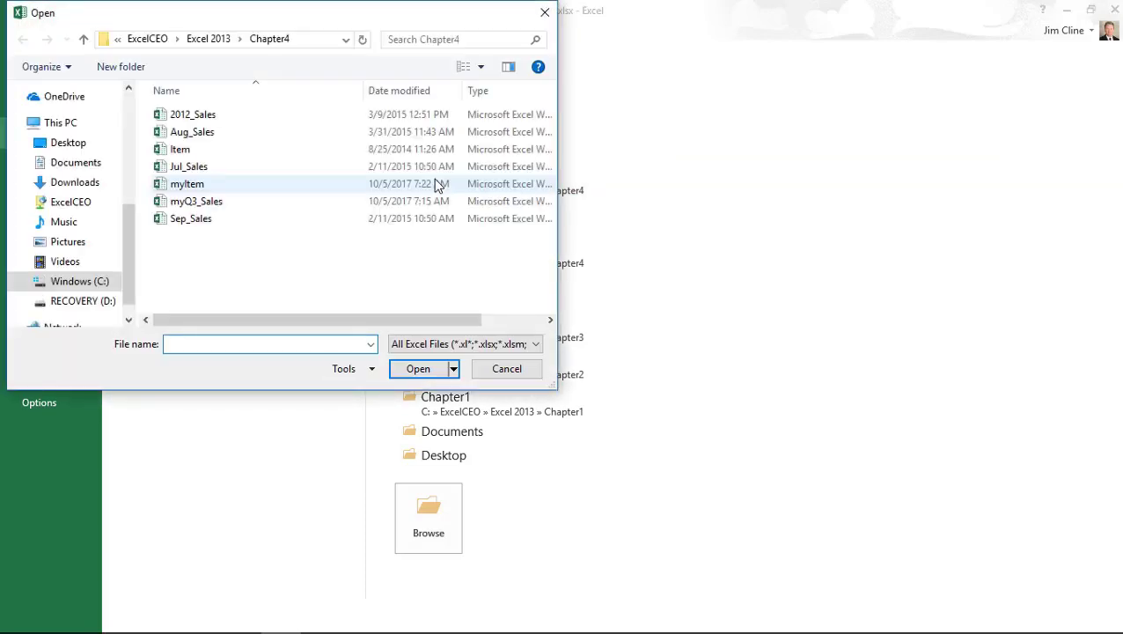
pyautogui.click(189, 132)
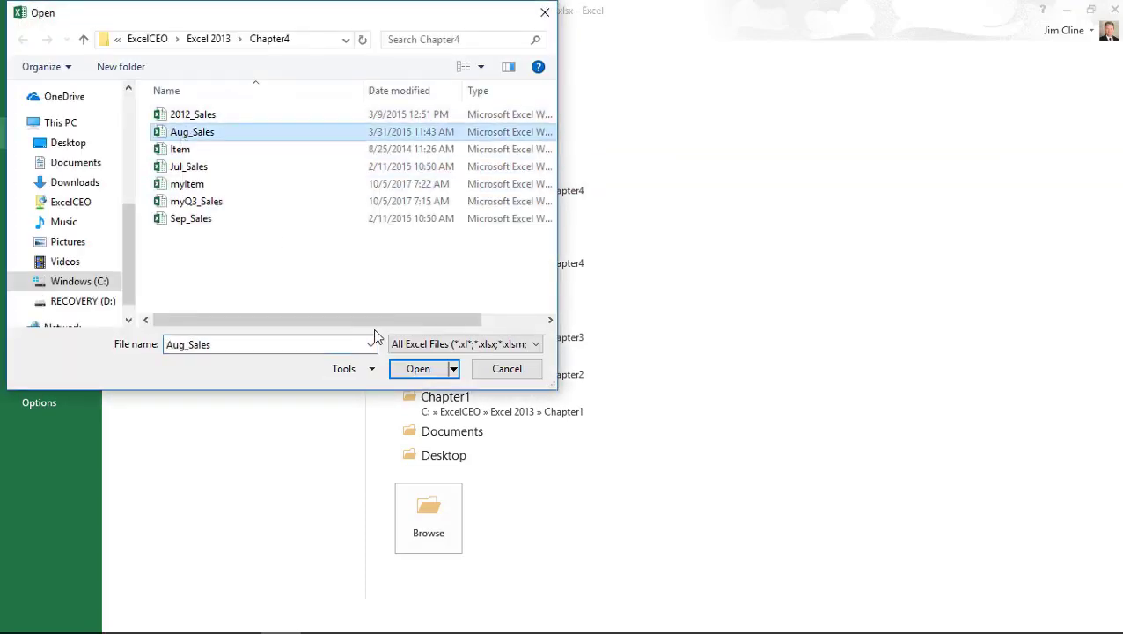
pyautogui.click(425, 370)
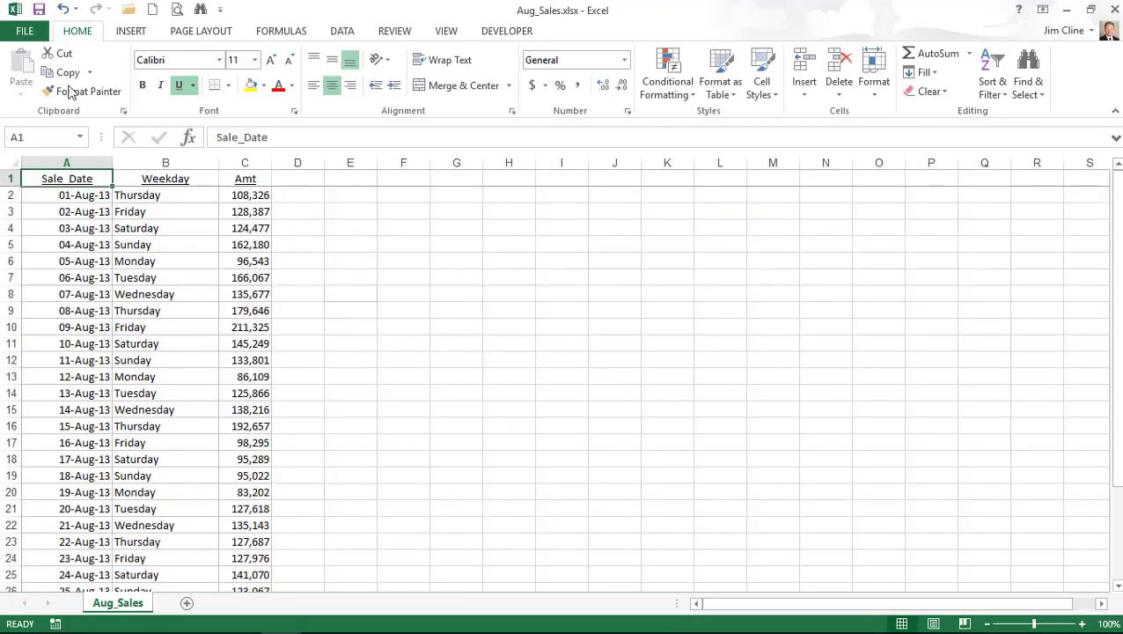
# Step: Save the Aug_Sales workbook under the new name myAug_Sales in the Chapter4 folder
pyautogui.click(27, 31)
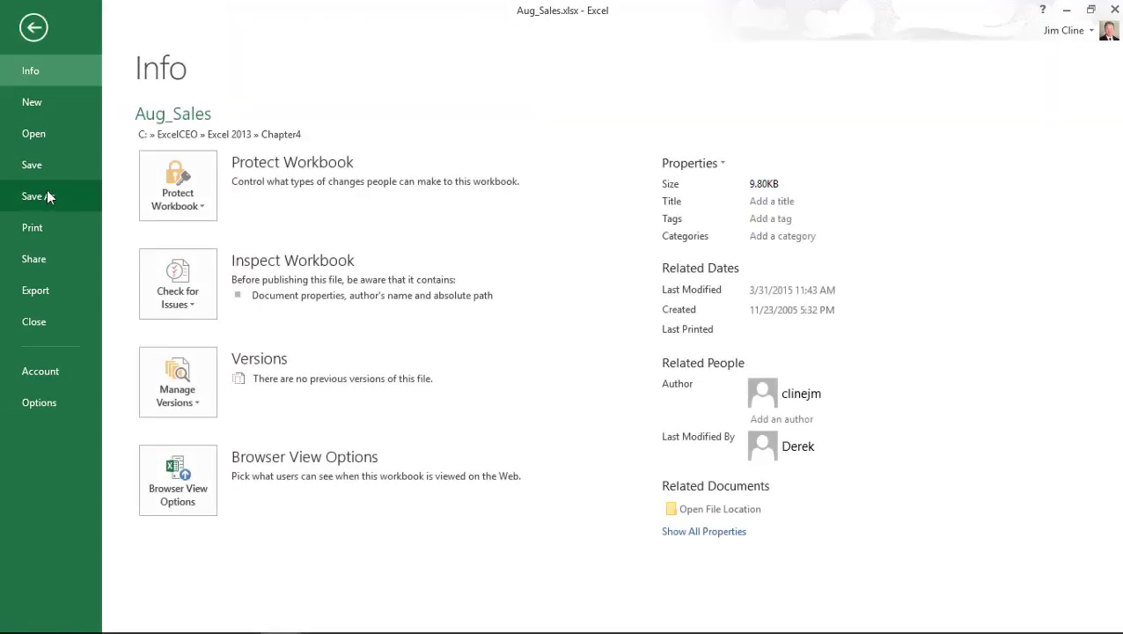
pyautogui.click(47, 196)
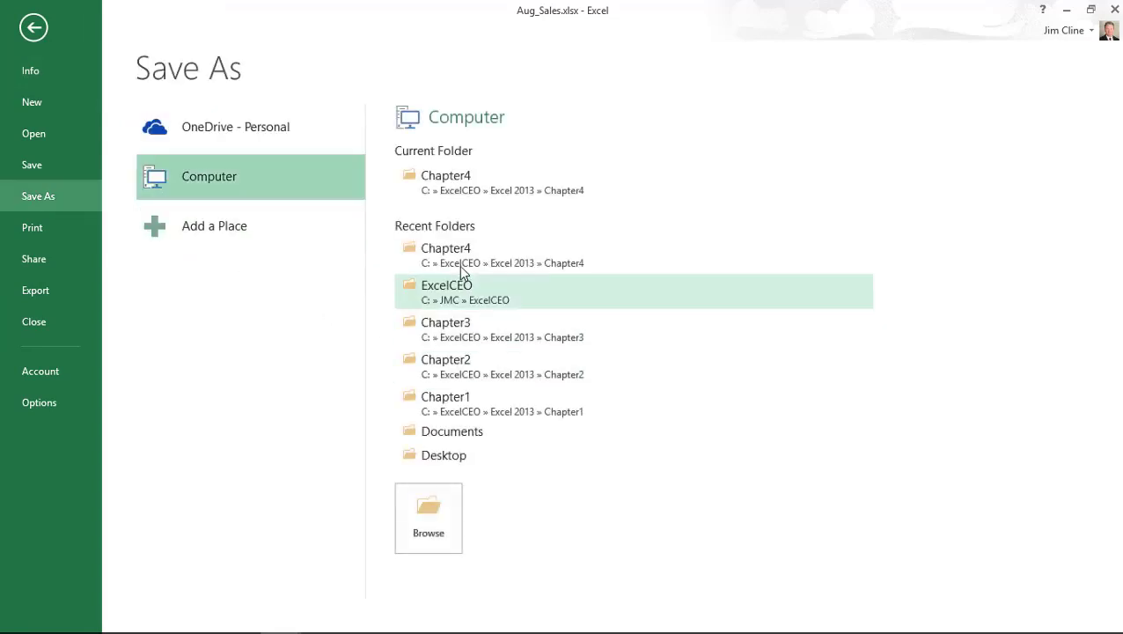
pyautogui.click(443, 191)
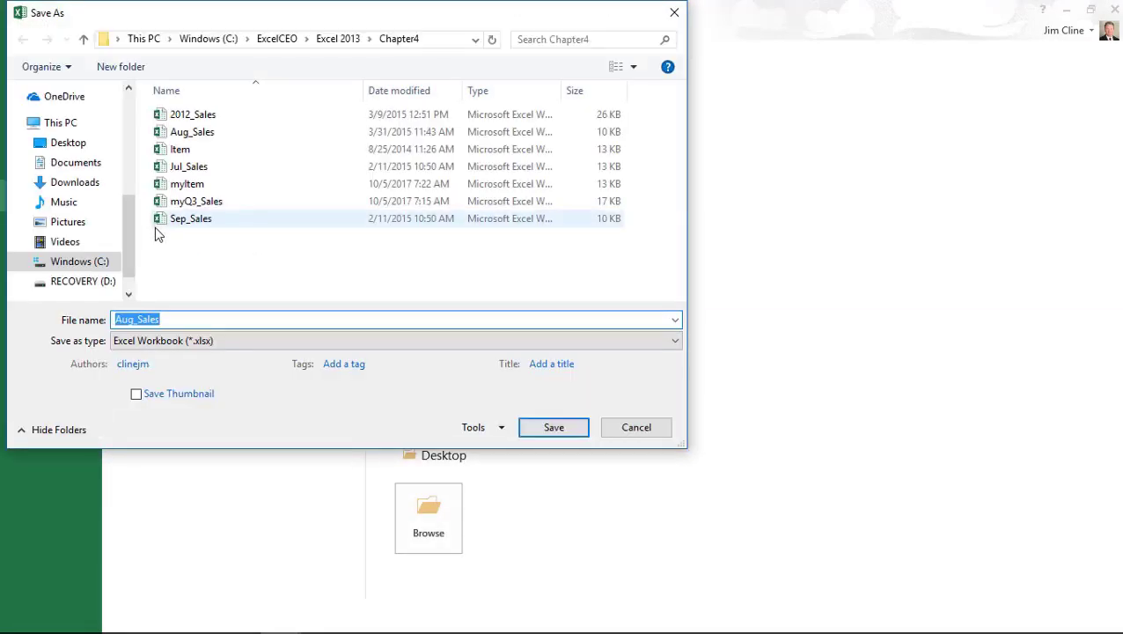
pyautogui.click(119, 317)
pyautogui.write('my')
pyautogui.press('Return')
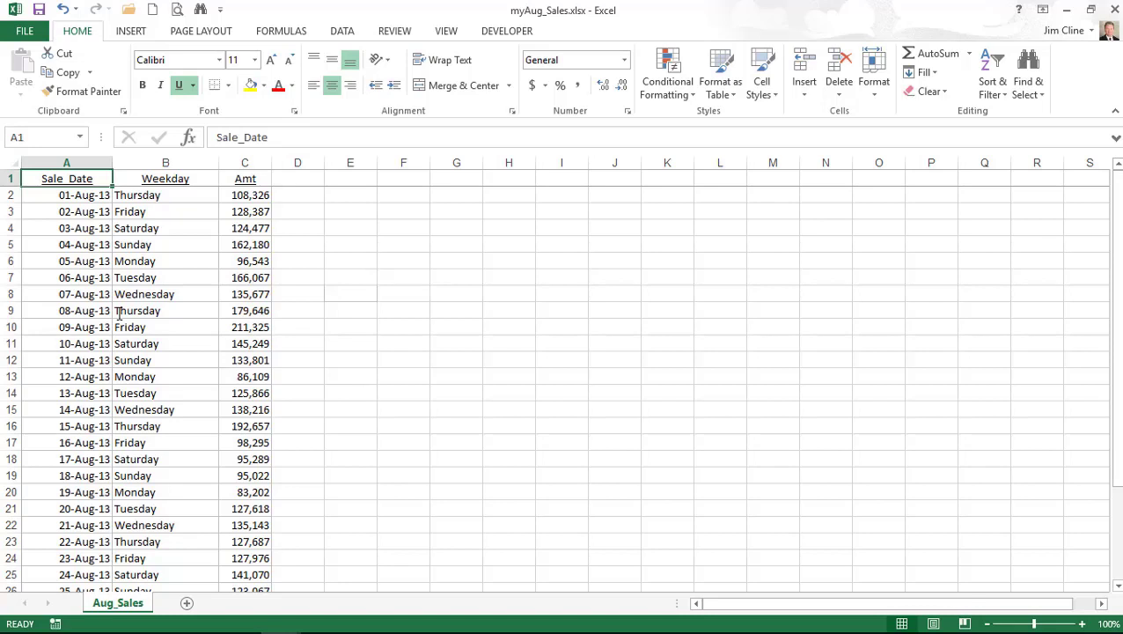
# Step: Custom sort the August sales data by Weekday values, ordered by the full-name custom list that starts Sunday, Monday, Tuesday
pyautogui.rightClick(166, 178)
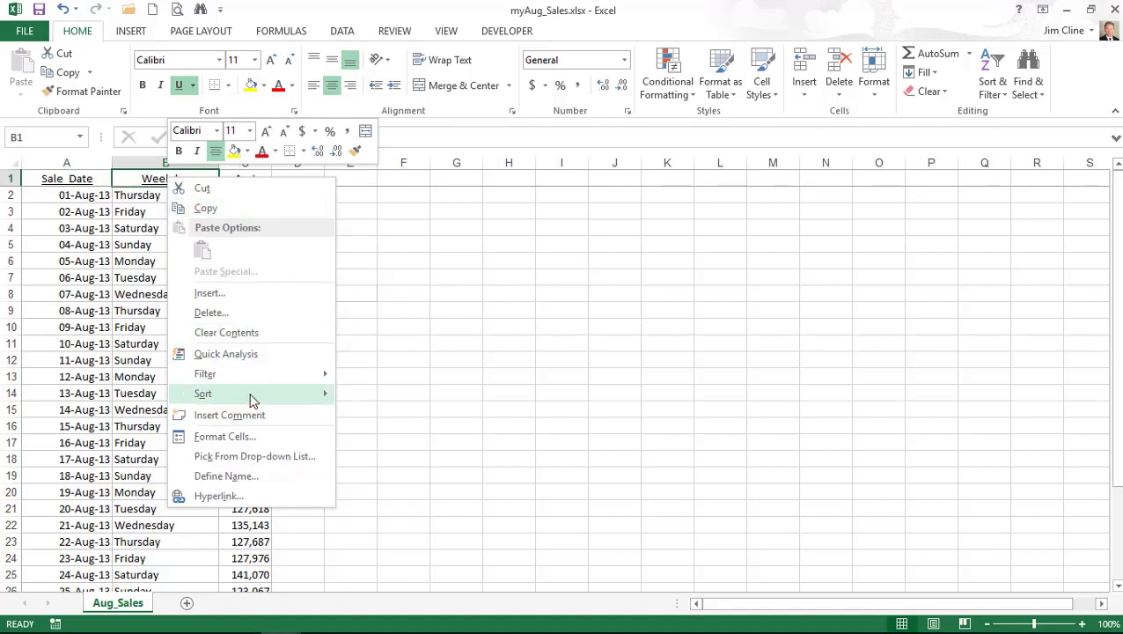
pyautogui.moveTo(252, 401)
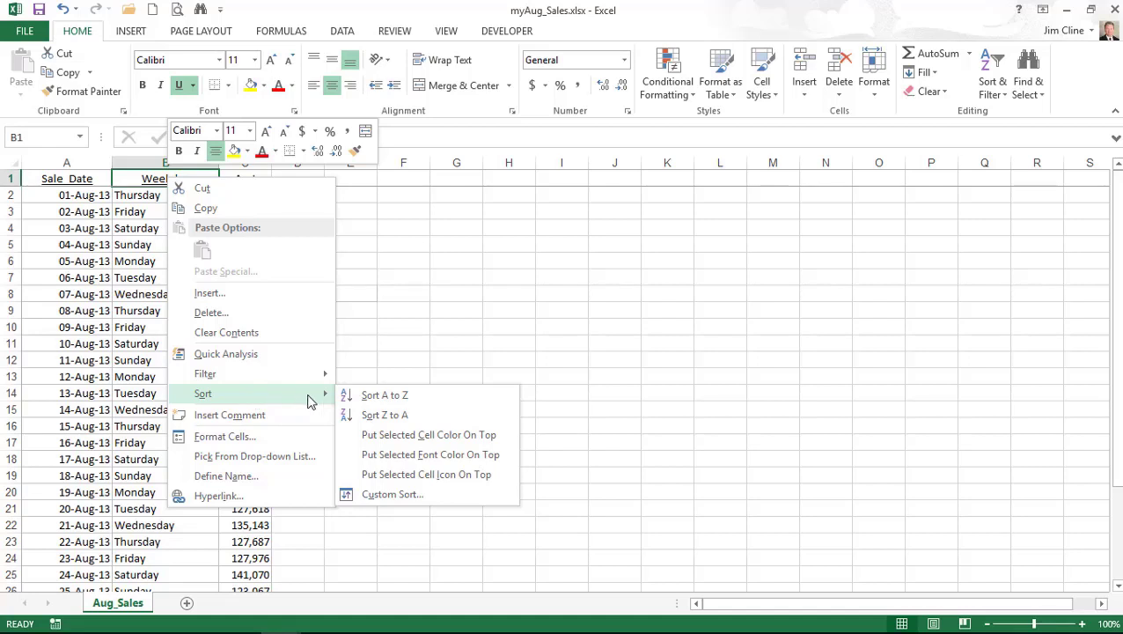
pyautogui.click(408, 495)
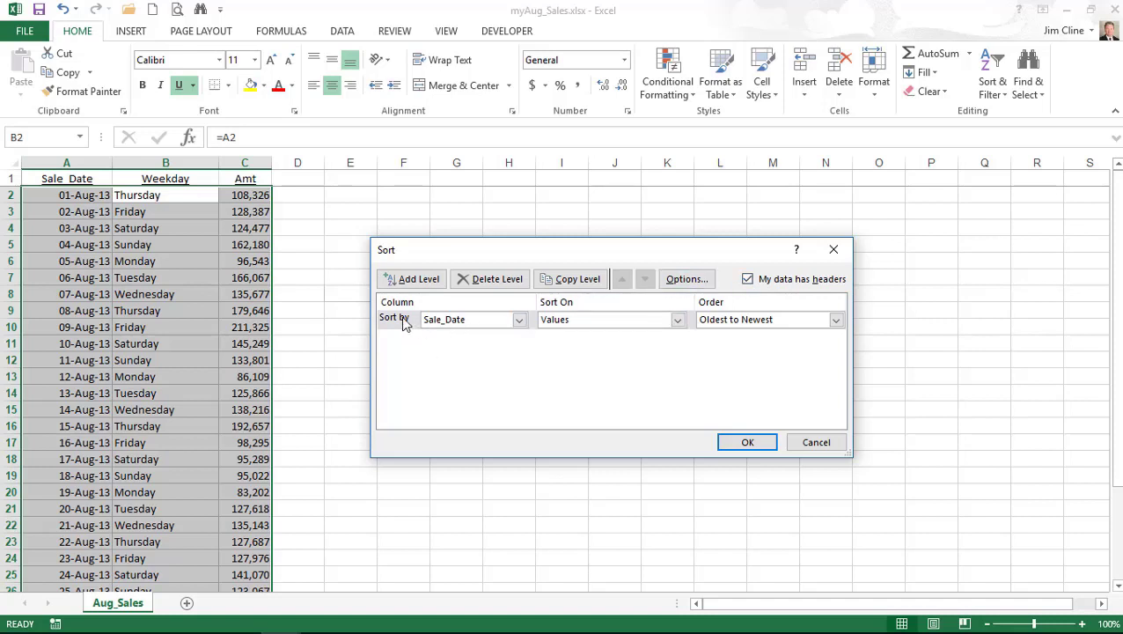
pyautogui.click(518, 320)
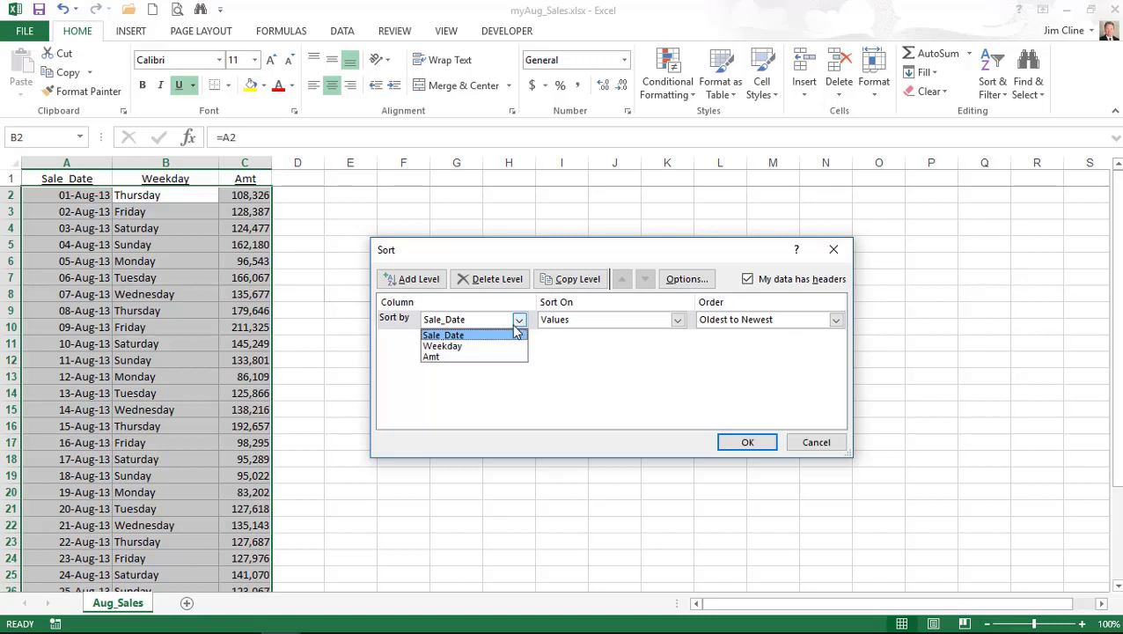
pyautogui.click(496, 347)
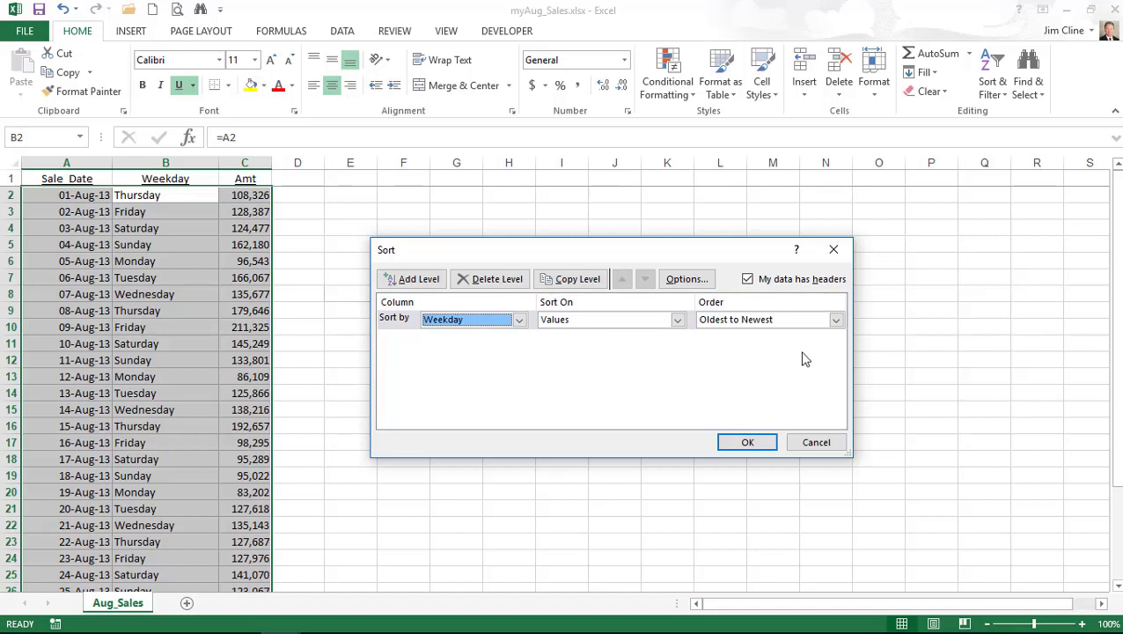
pyautogui.click(835, 321)
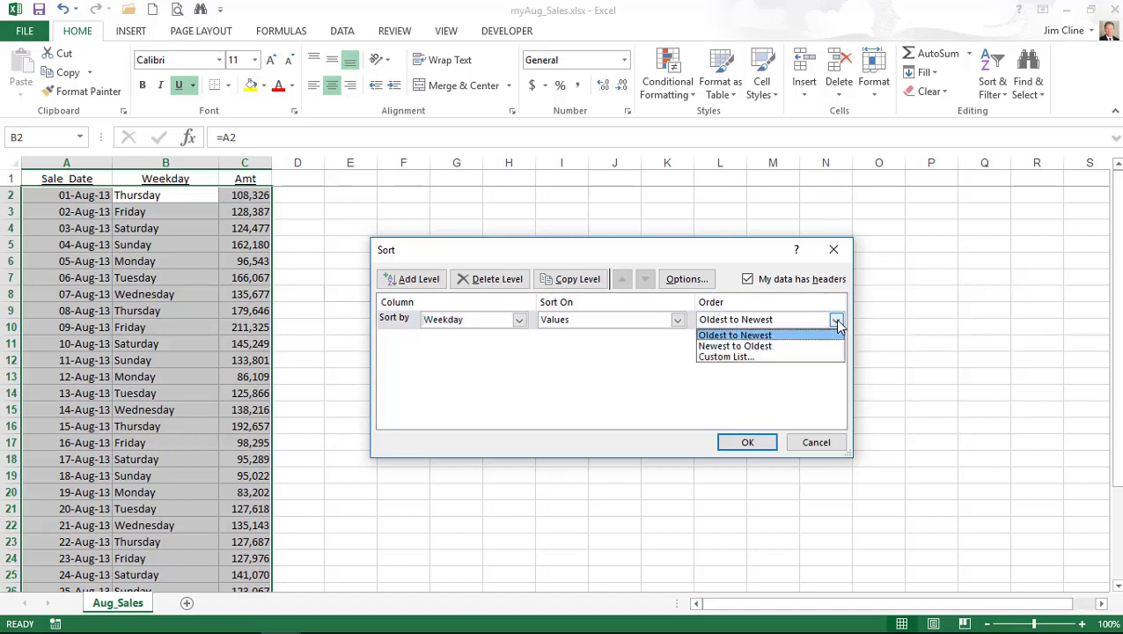
pyautogui.click(771, 358)
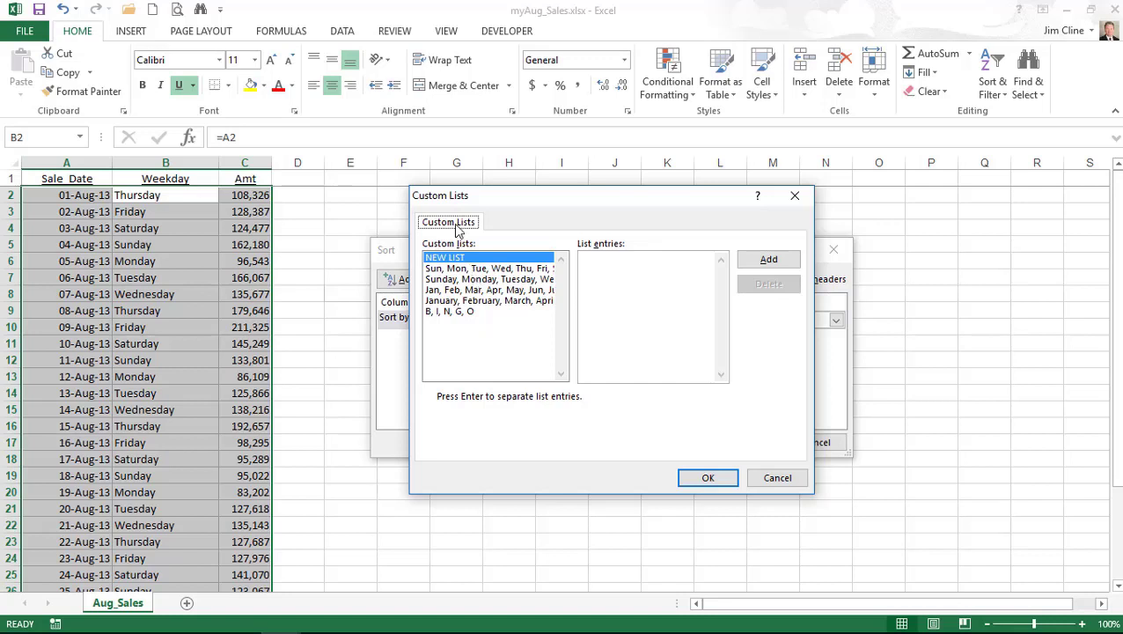
pyautogui.click(468, 280)
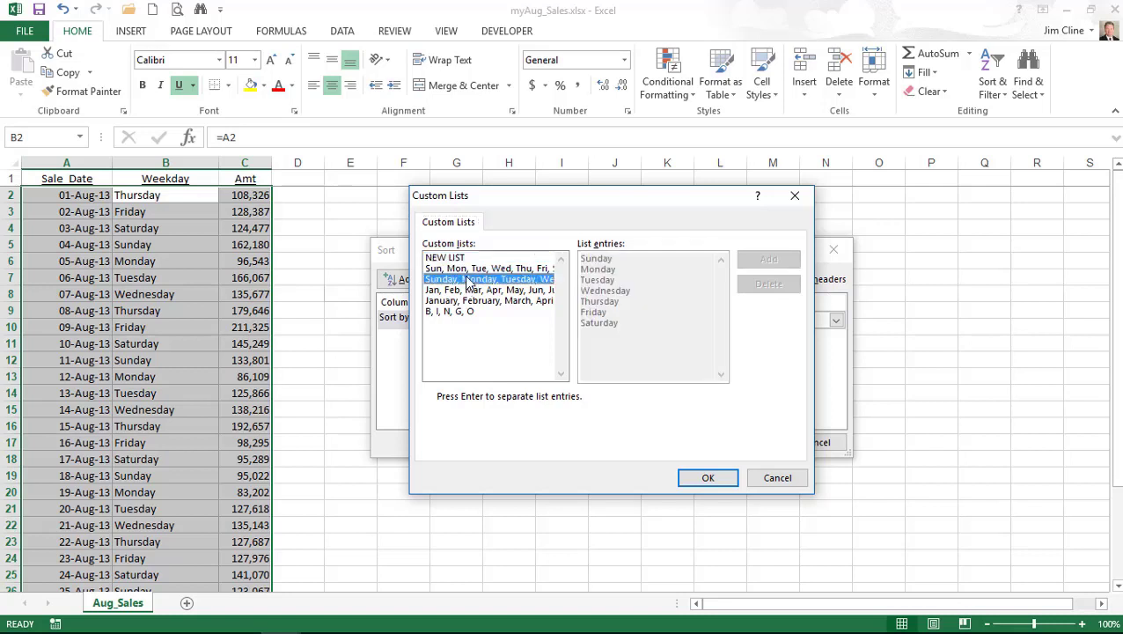
pyautogui.click(716, 479)
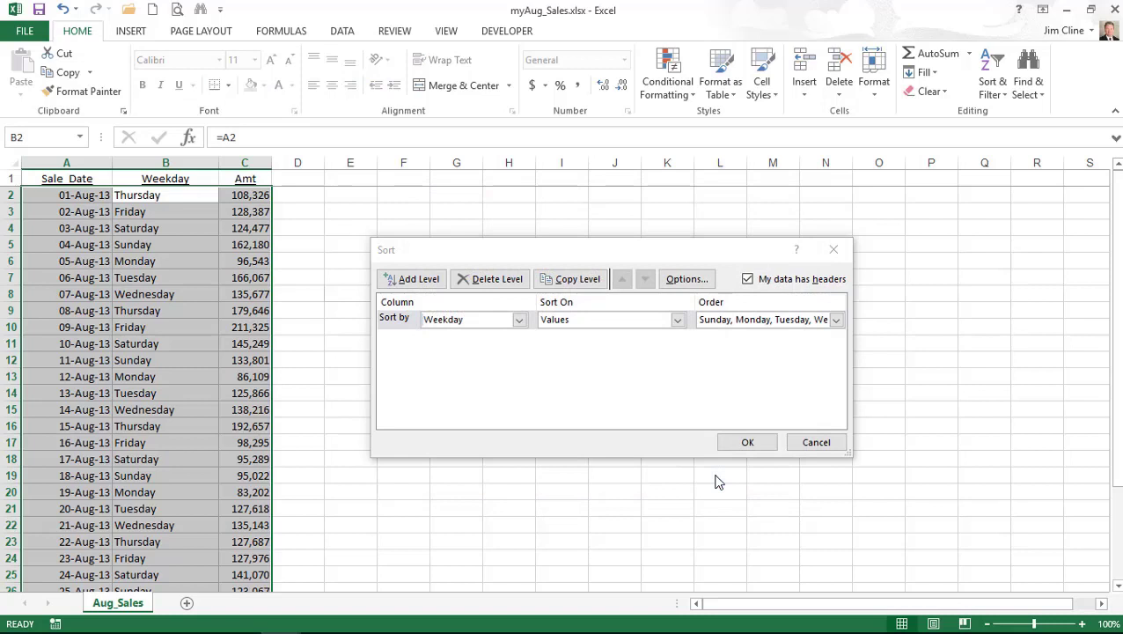
pyautogui.click(747, 442)
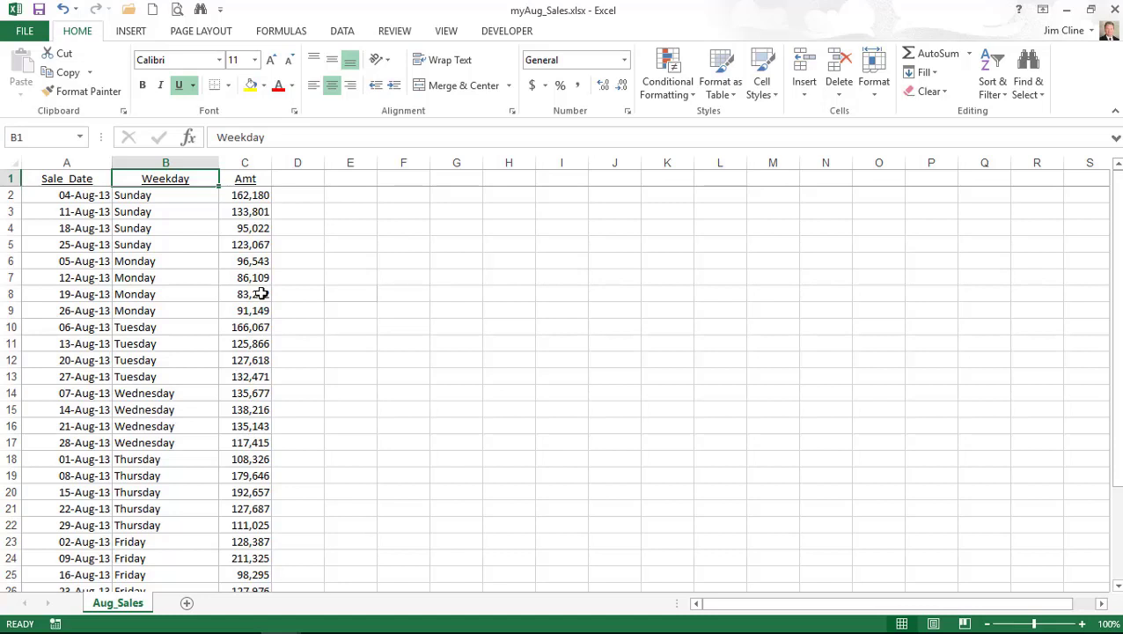
# Step: Add Sum subtotals of Amt at each change in Weekday and collapse the outline to the grand total, then to level 2
pyautogui.click(342, 32)
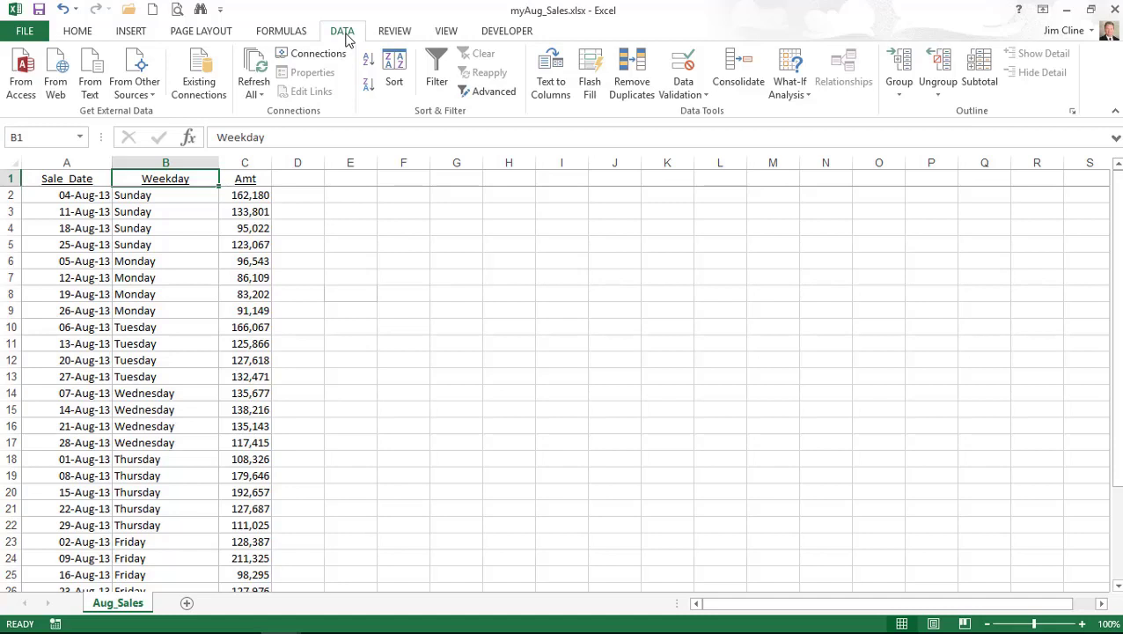
pyautogui.click(977, 72)
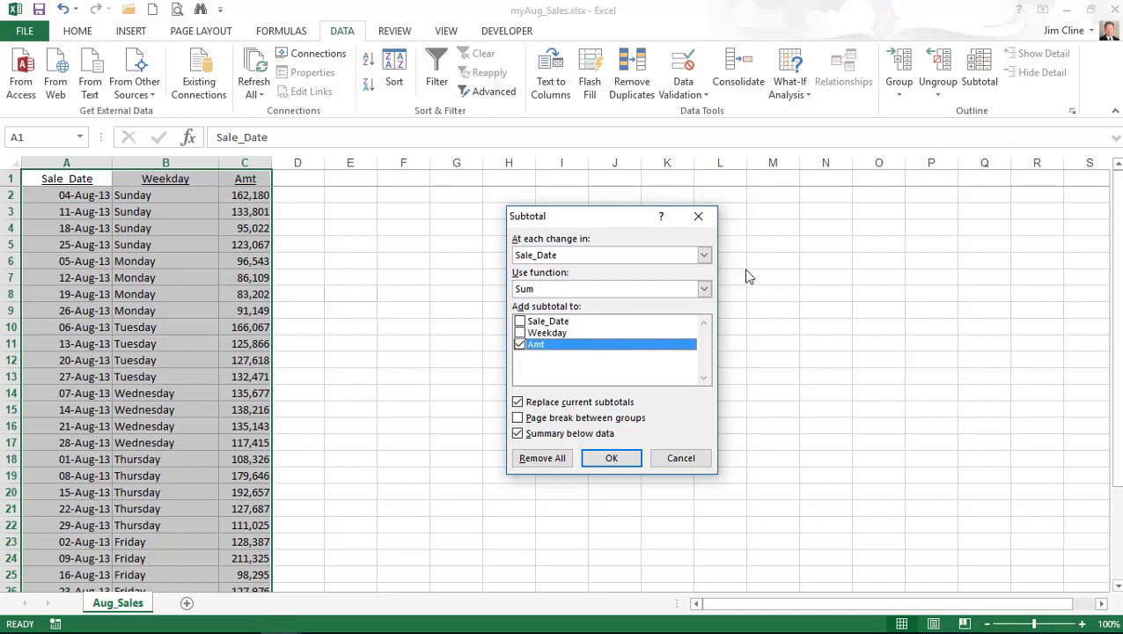
pyautogui.click(704, 256)
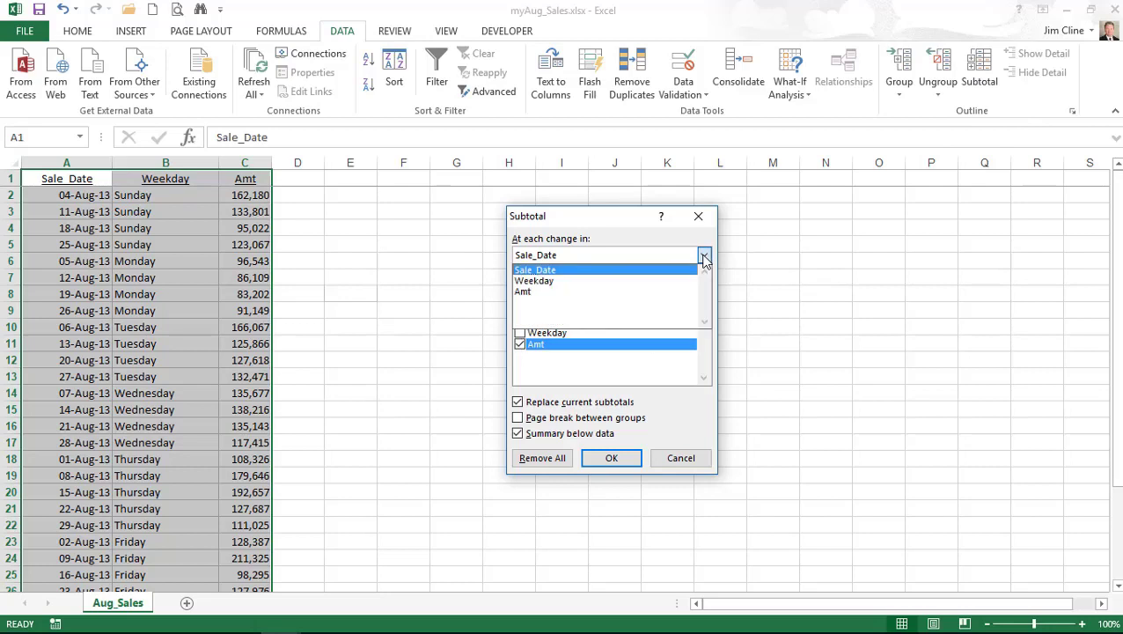
pyautogui.click(547, 281)
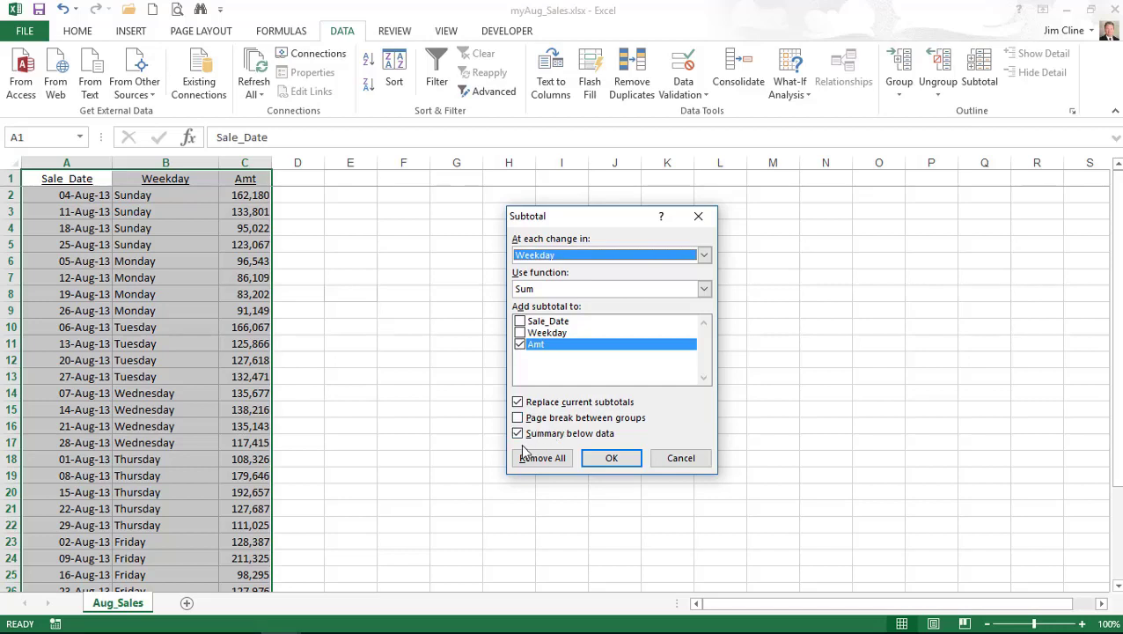
pyautogui.click(613, 459)
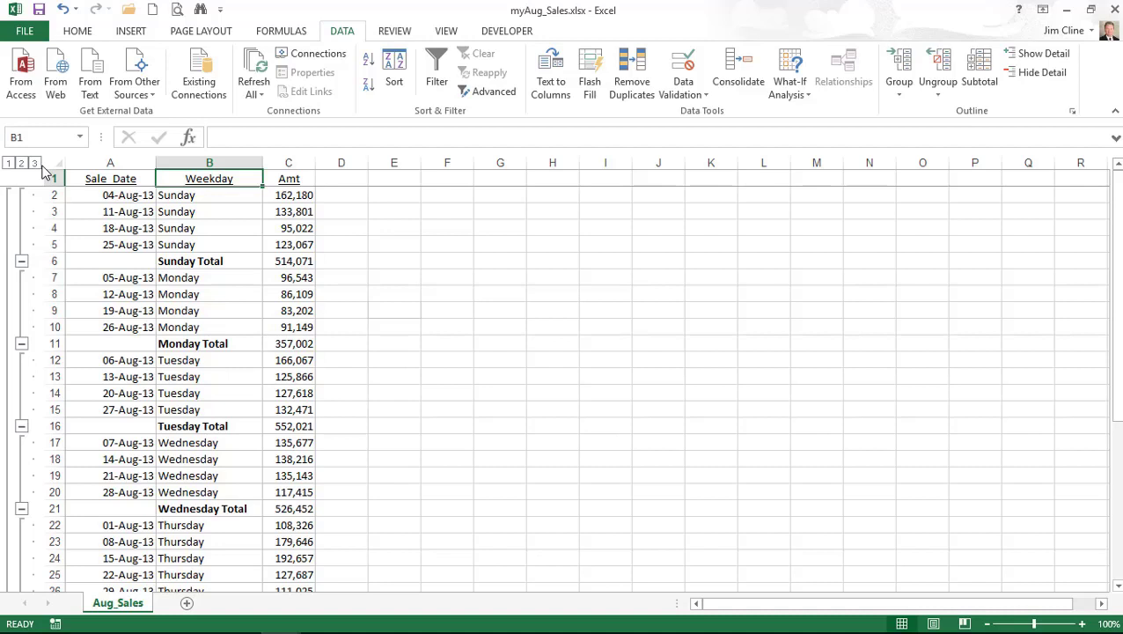
pyautogui.click(8, 164)
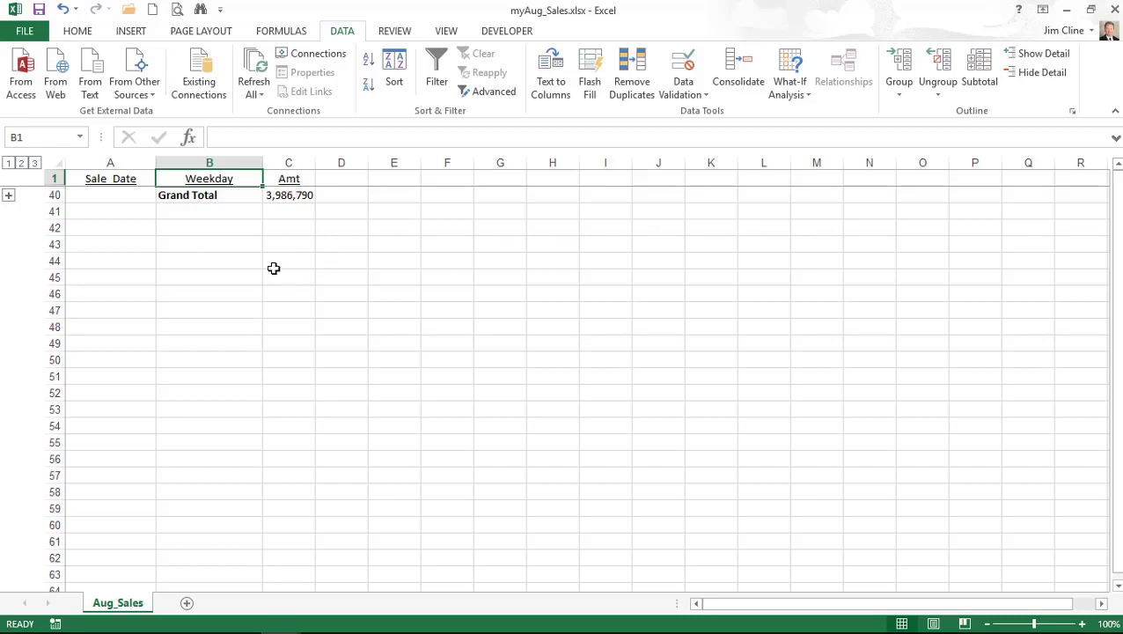
pyautogui.click(22, 164)
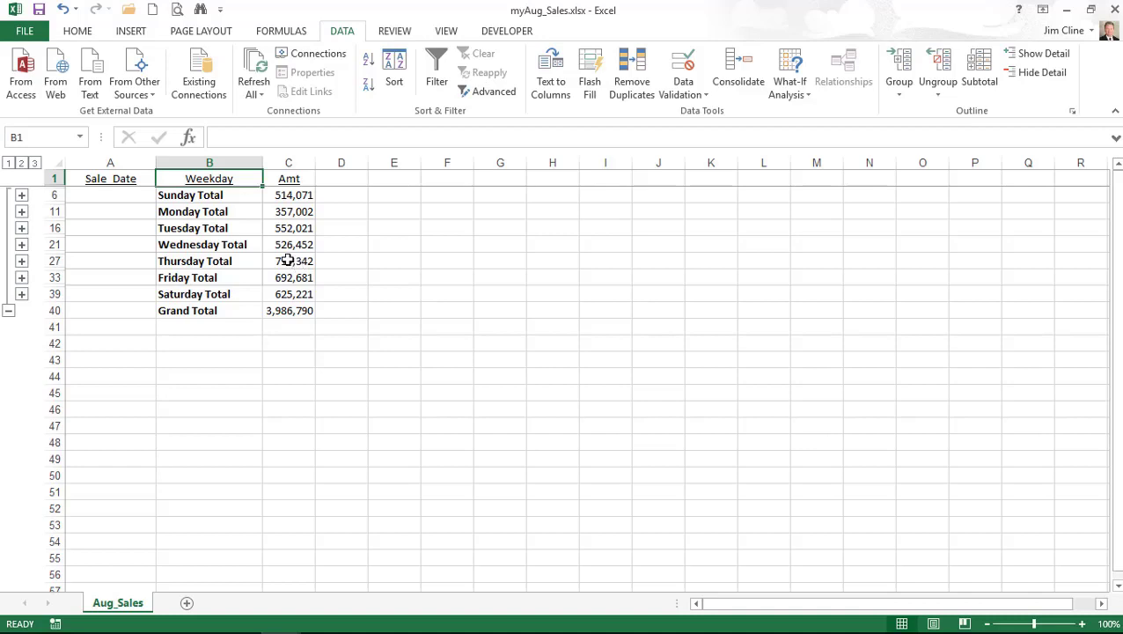
# Step: Replace the current weekday subtotals with Average subtotals of Amt at each change in Weekday
pyautogui.click(212, 245)
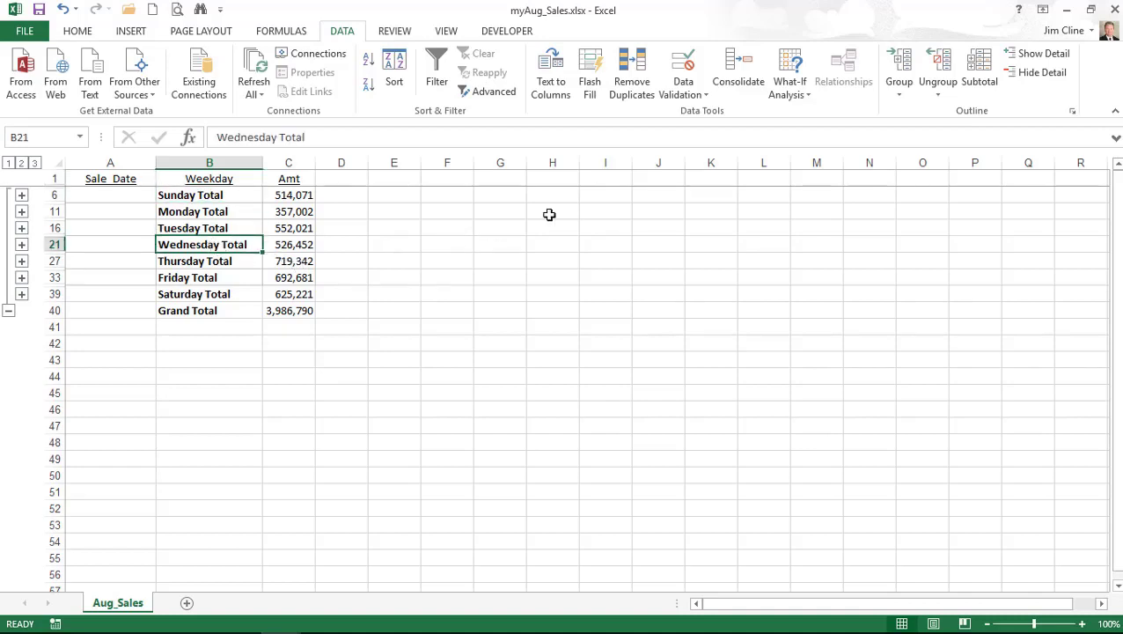
pyautogui.click(987, 76)
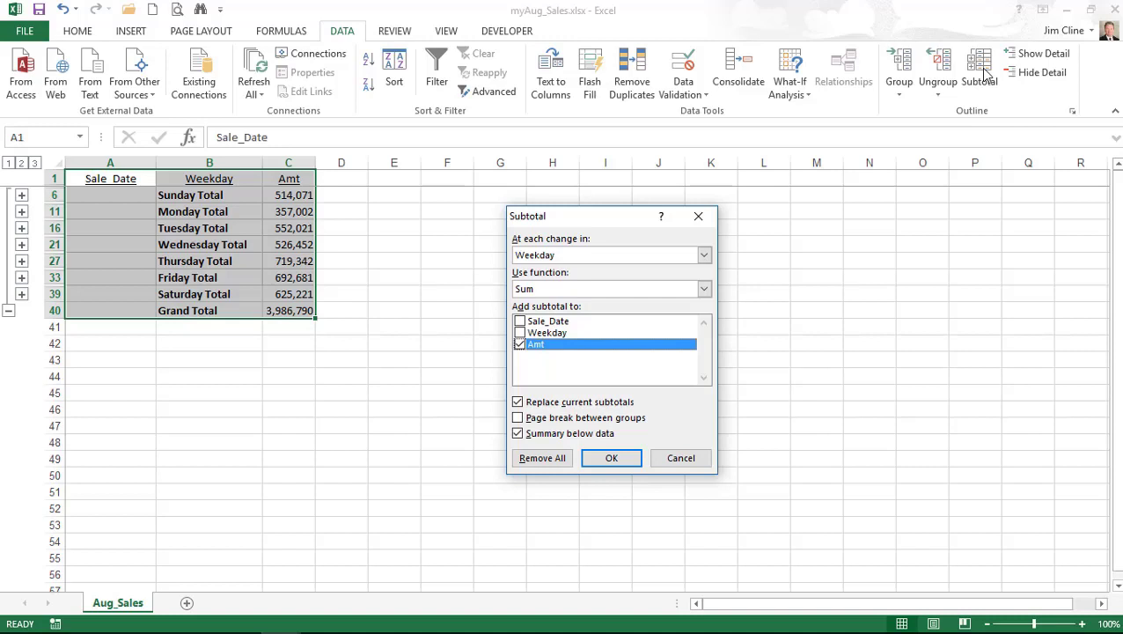
pyautogui.click(705, 289)
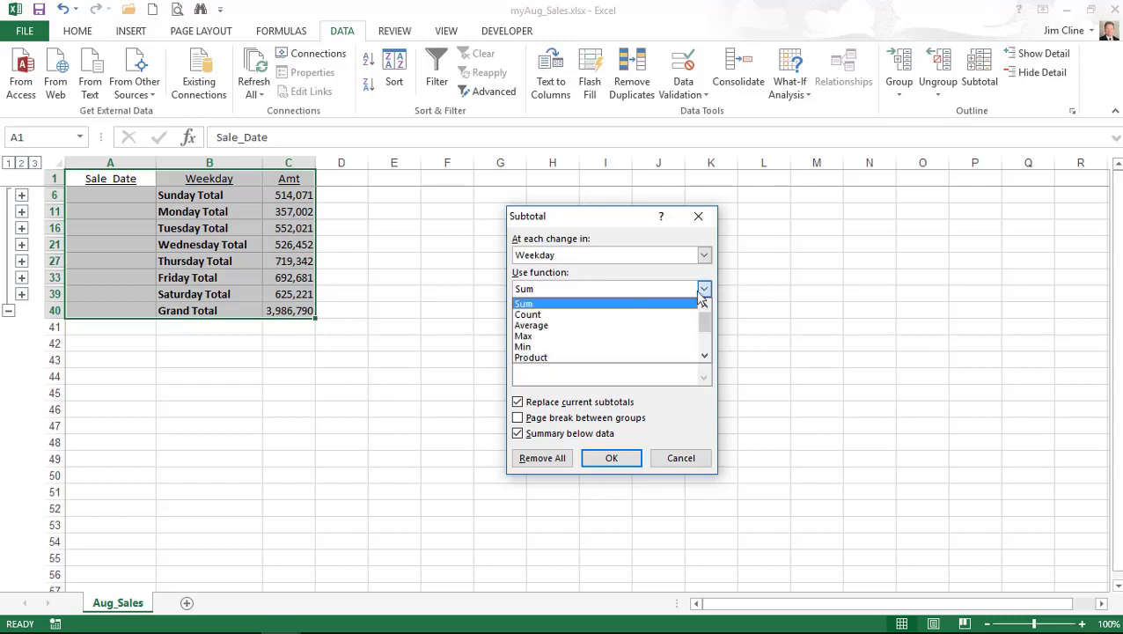
pyautogui.click(521, 327)
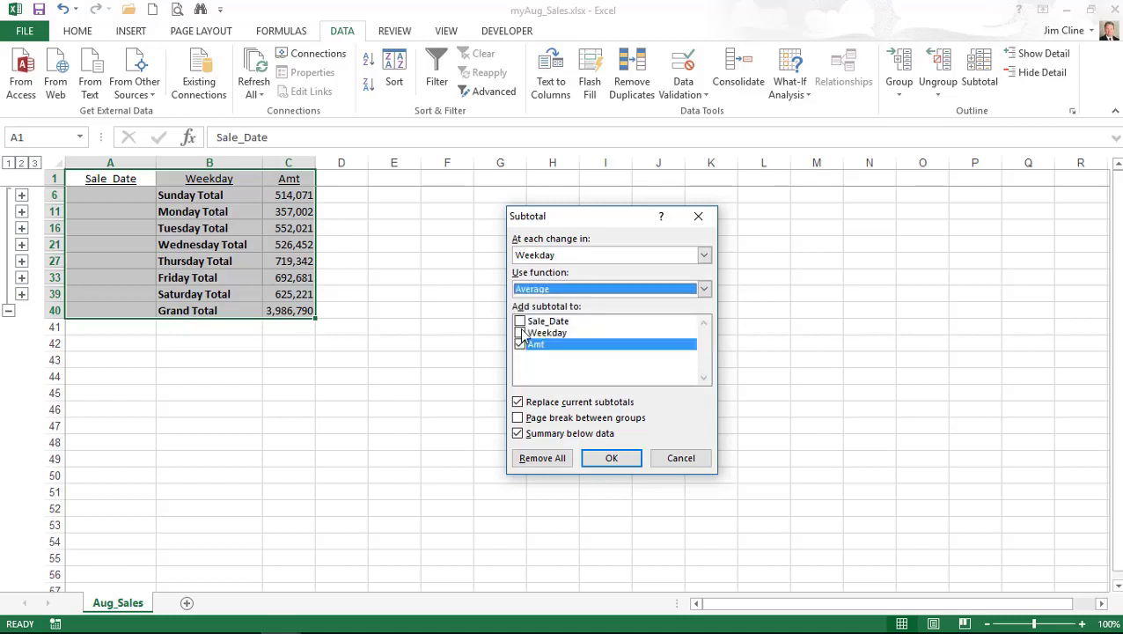
pyautogui.click(612, 458)
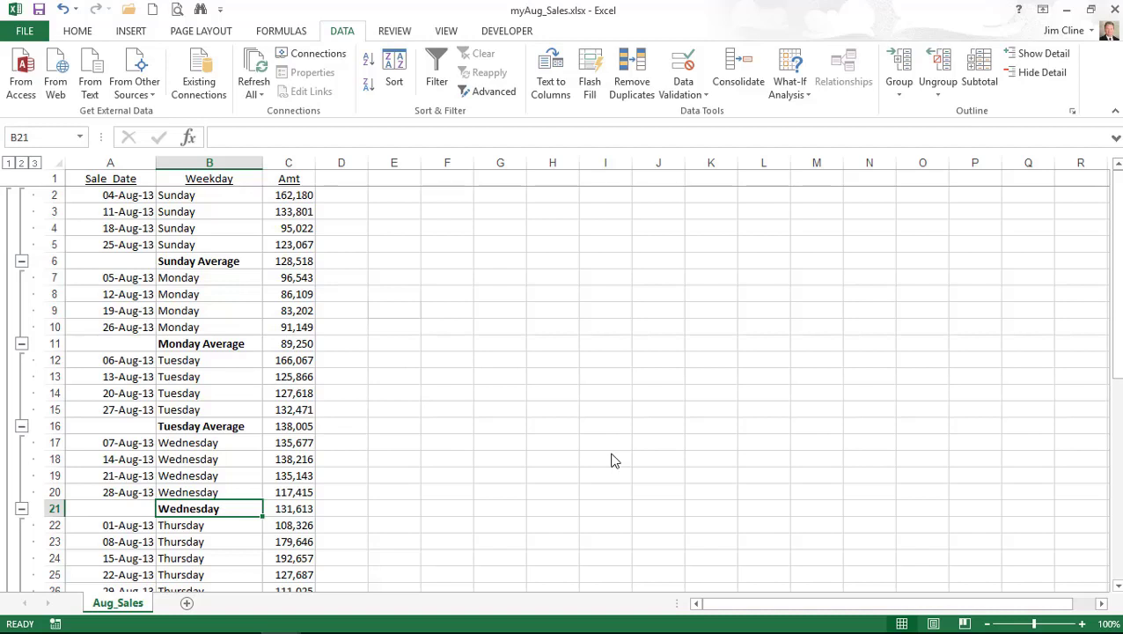
# Step: Show the outline at level 2 with Monday's detail rows expanded, return it to level 3, and save the workbook
pyautogui.click(21, 163)
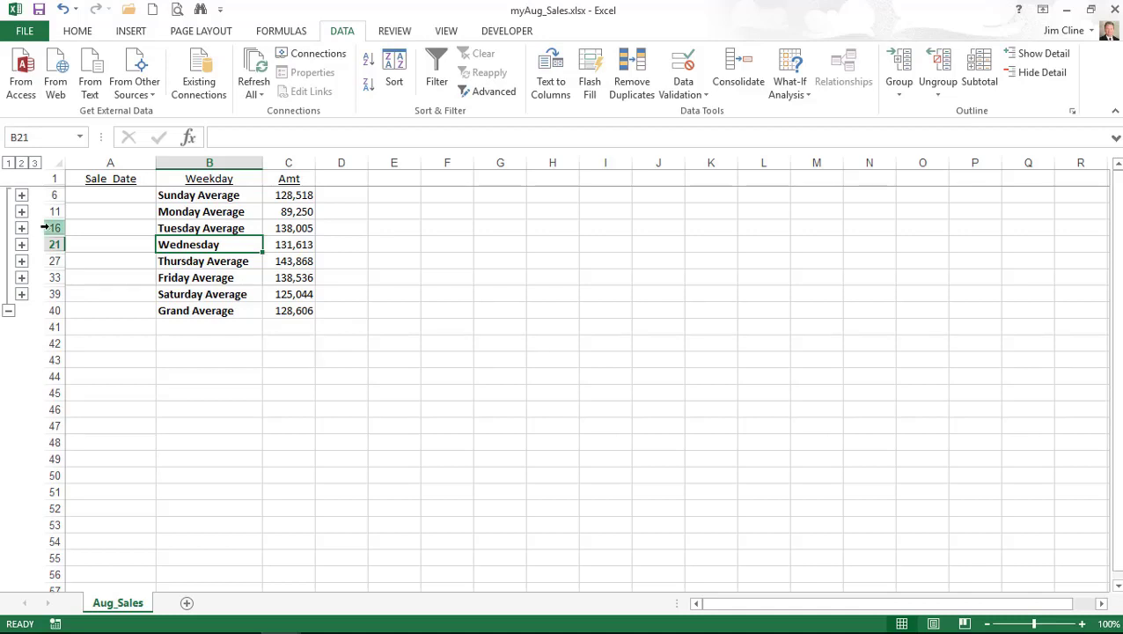
pyautogui.click(22, 212)
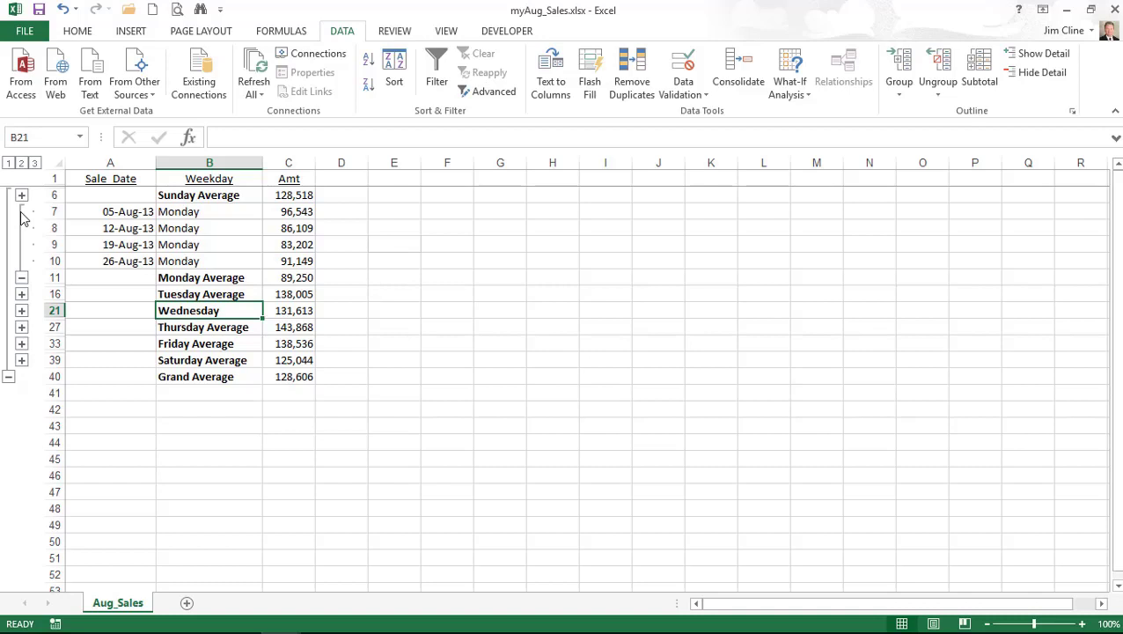
pyautogui.click(36, 164)
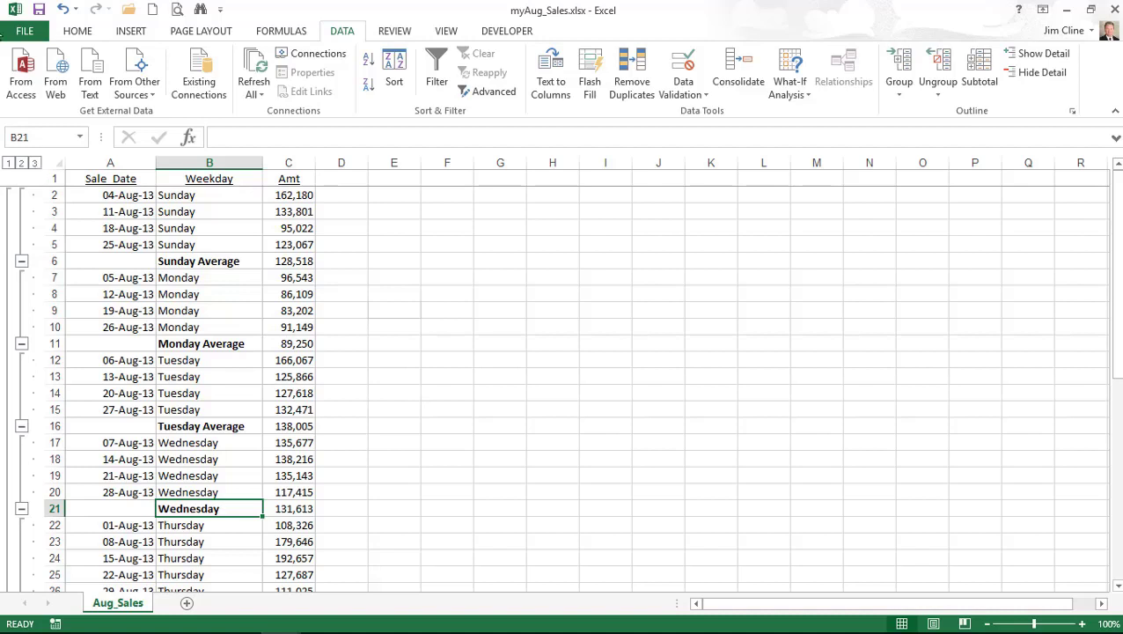
pyautogui.click(39, 12)
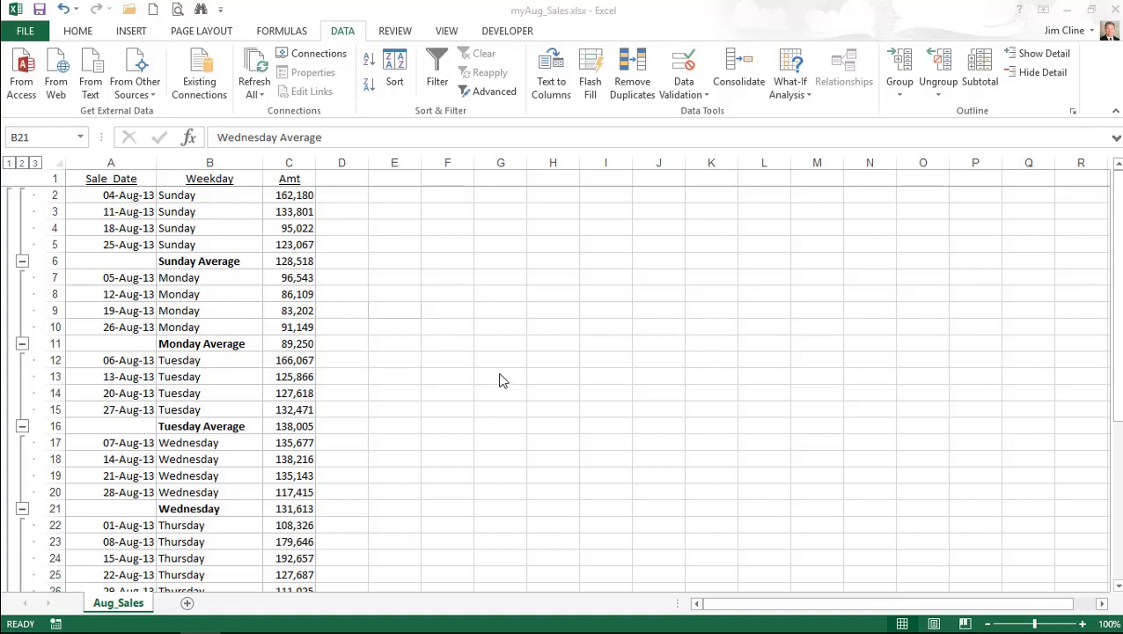
# Step: Open the 2012_Sales workbook from the Chapter4 folder
pyautogui.click(130, 11)
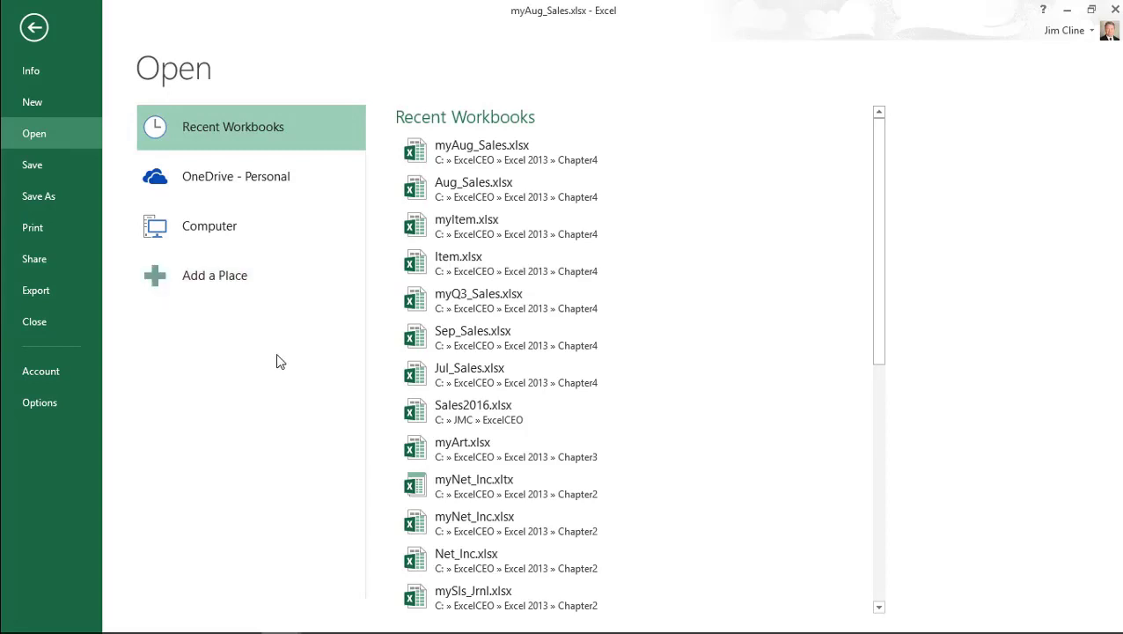
pyautogui.click(195, 230)
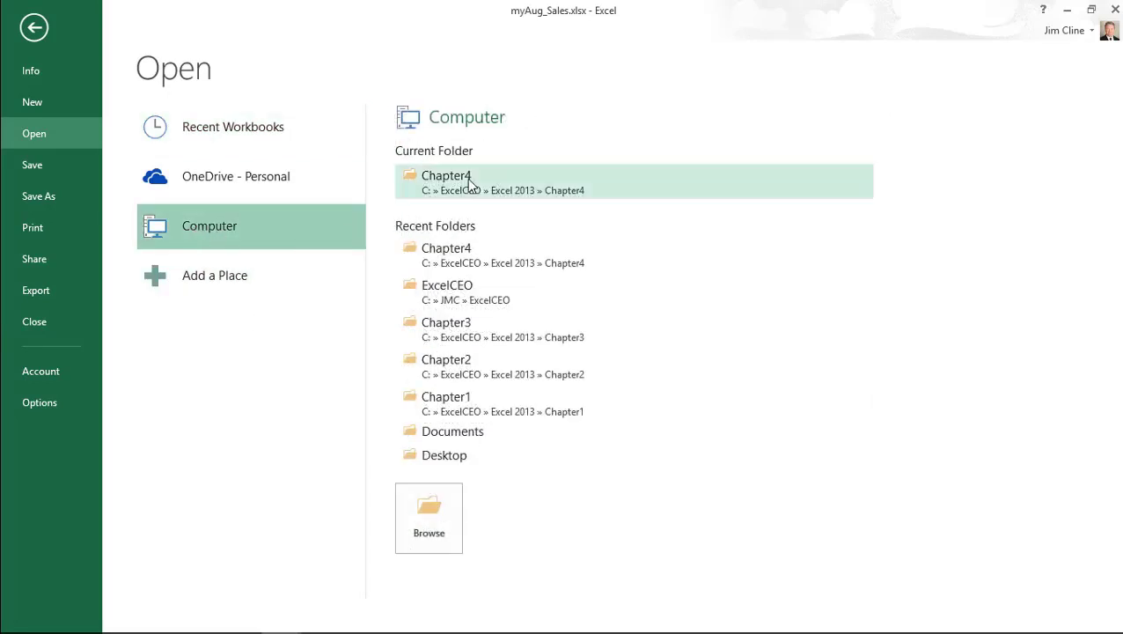
pyautogui.click(467, 177)
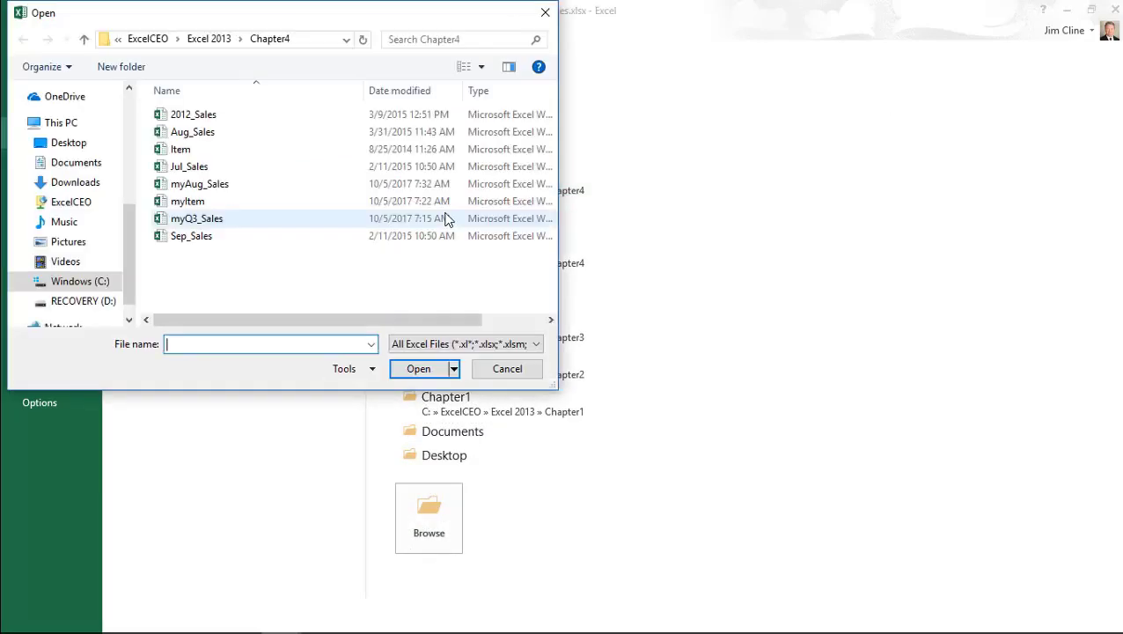
pyautogui.doubleClick(198, 121)
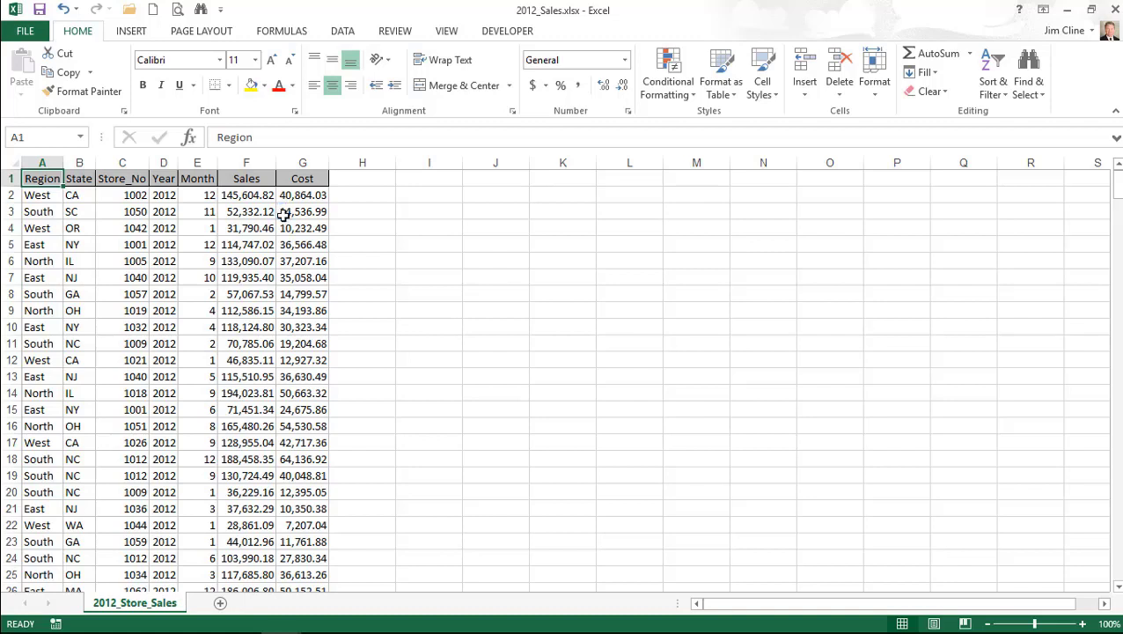
# Step: Sort the 2012 store sales in ascending order by Month, Store_No, State and finally Region, one column after another
pyautogui.click(205, 194)
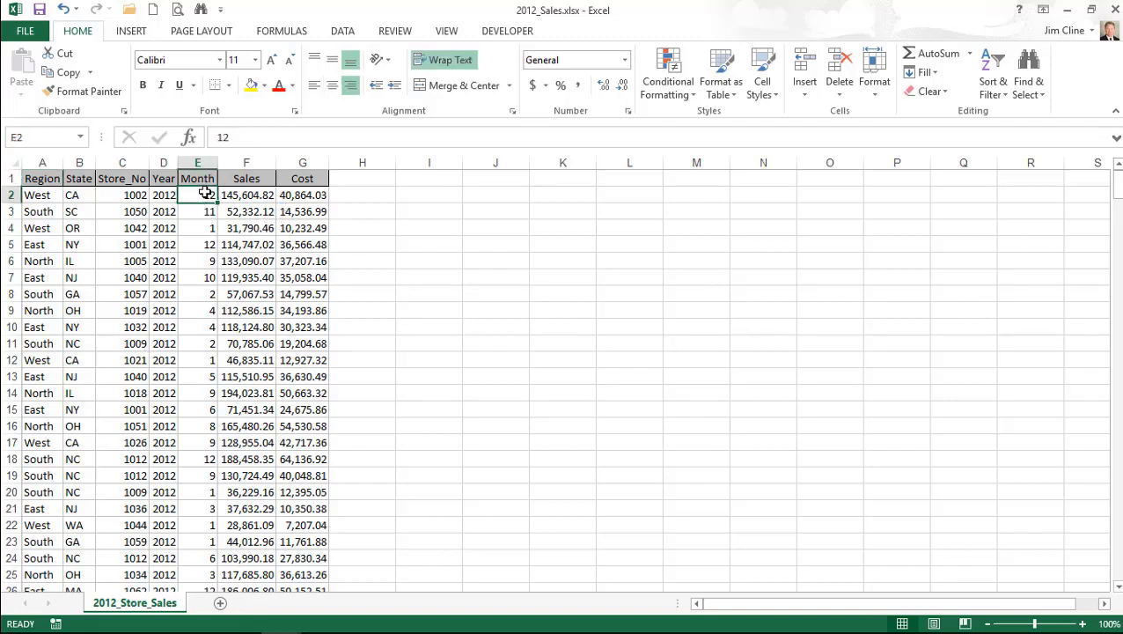
pyautogui.click(343, 33)
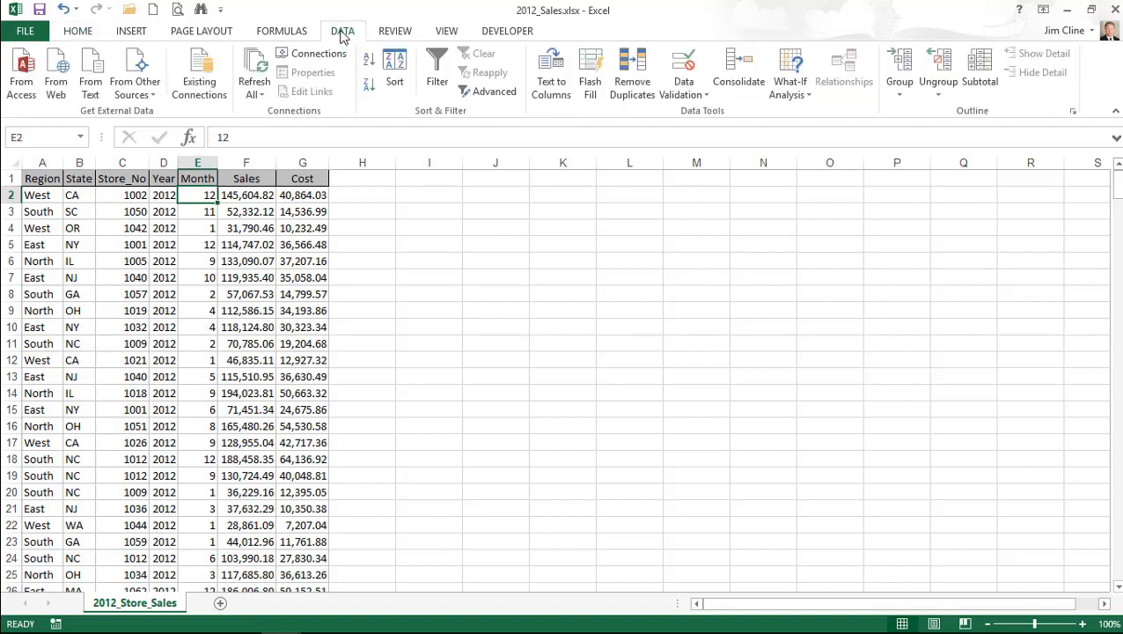
pyautogui.click(371, 67)
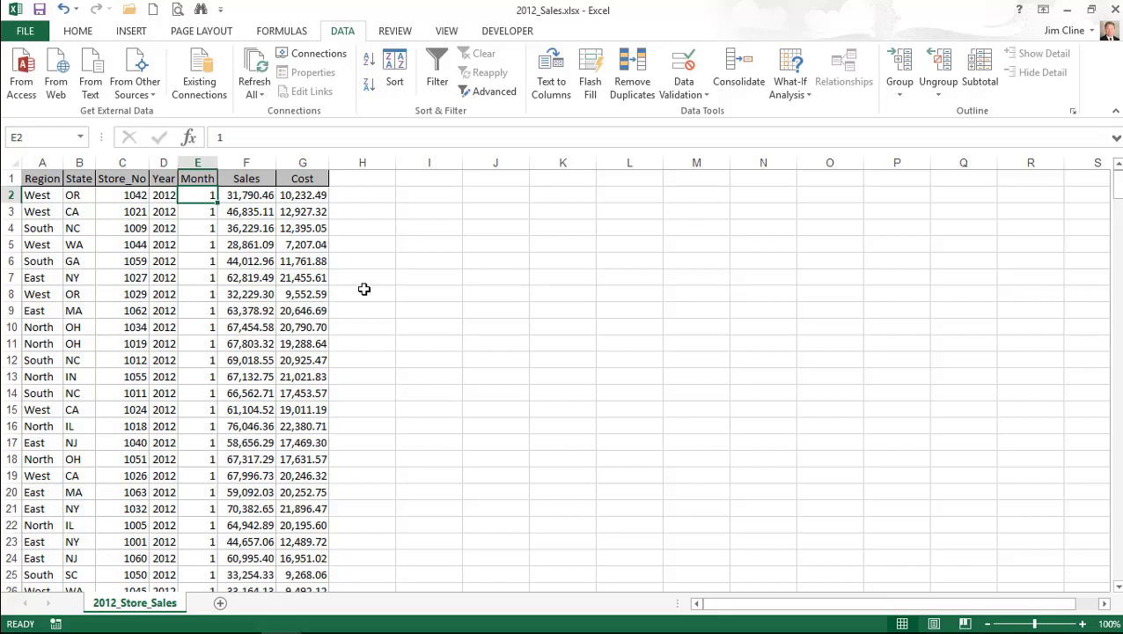
pyautogui.click(124, 179)
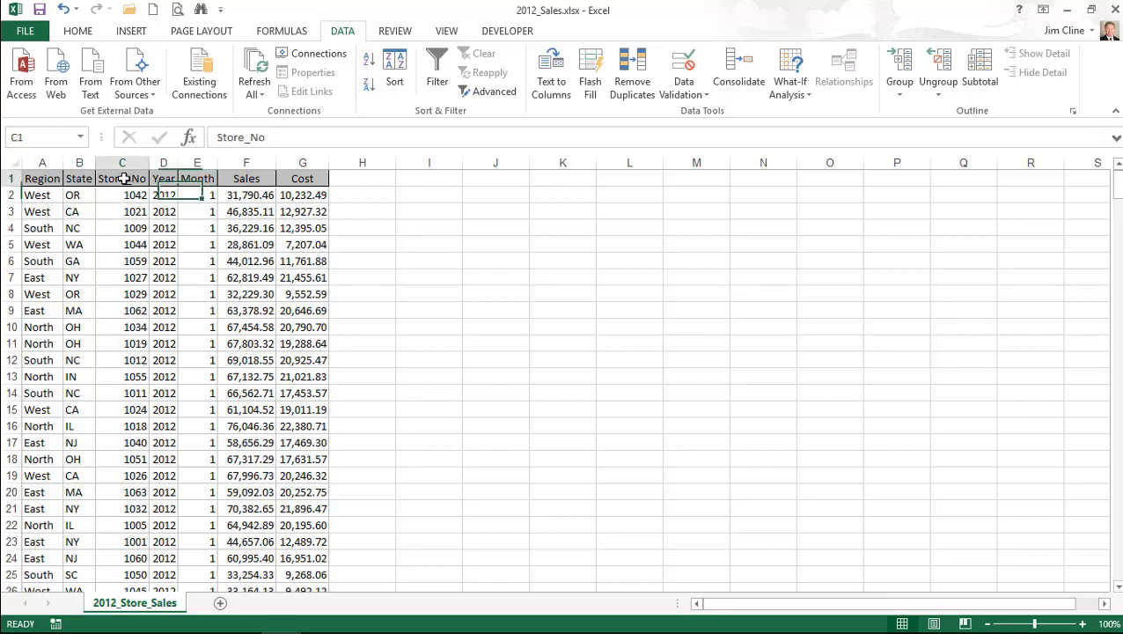
pyautogui.click(371, 69)
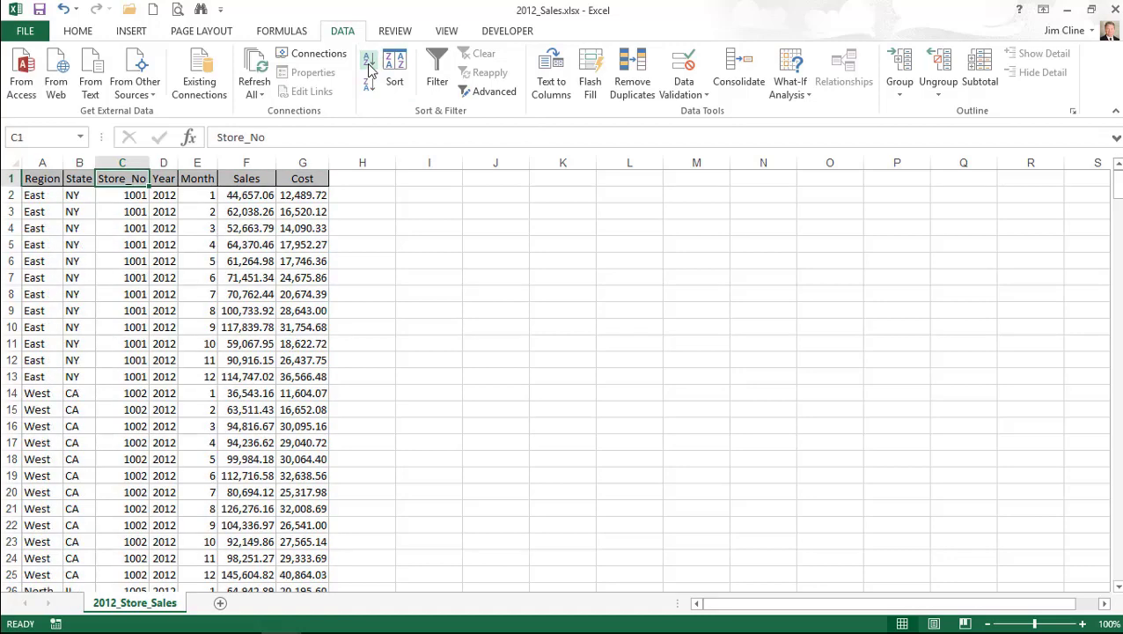
pyautogui.click(79, 195)
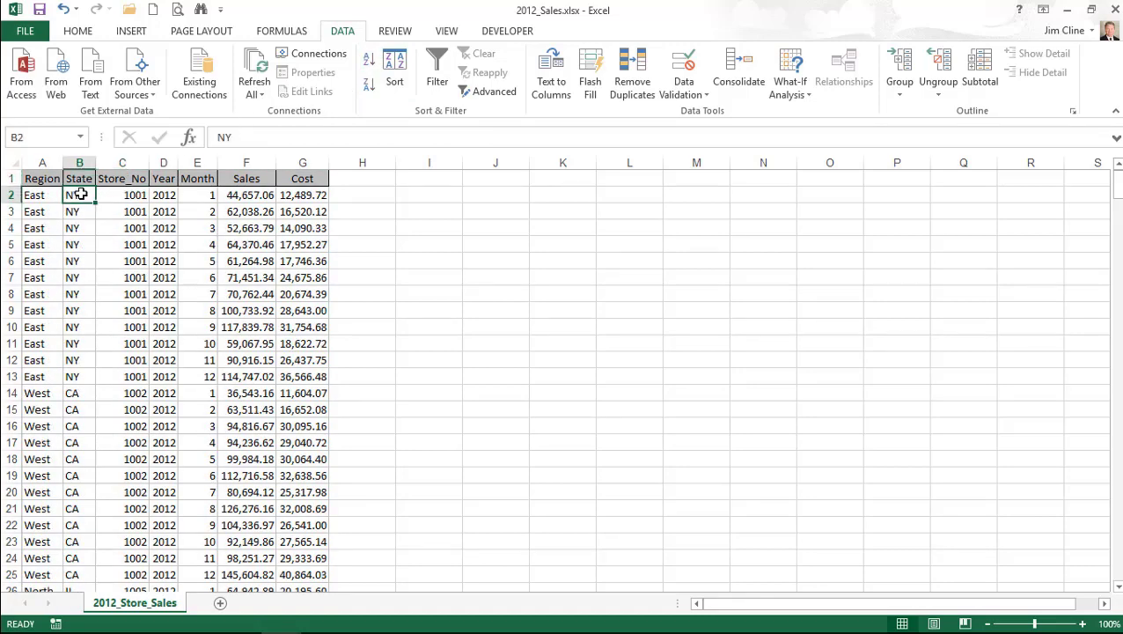
pyautogui.click(371, 63)
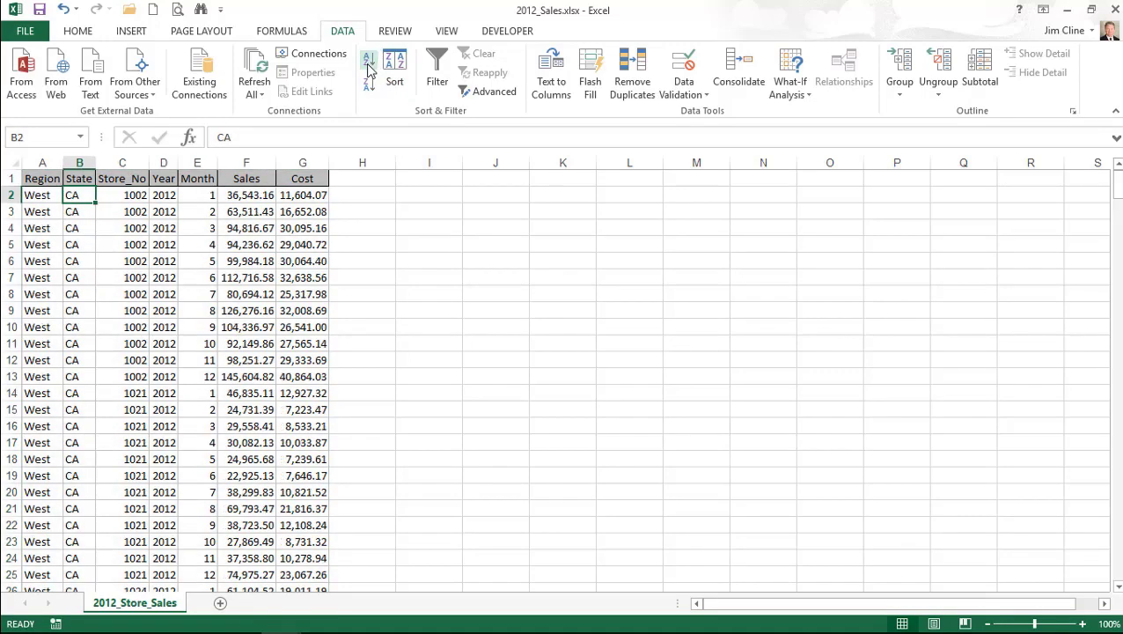
pyautogui.click(37, 195)
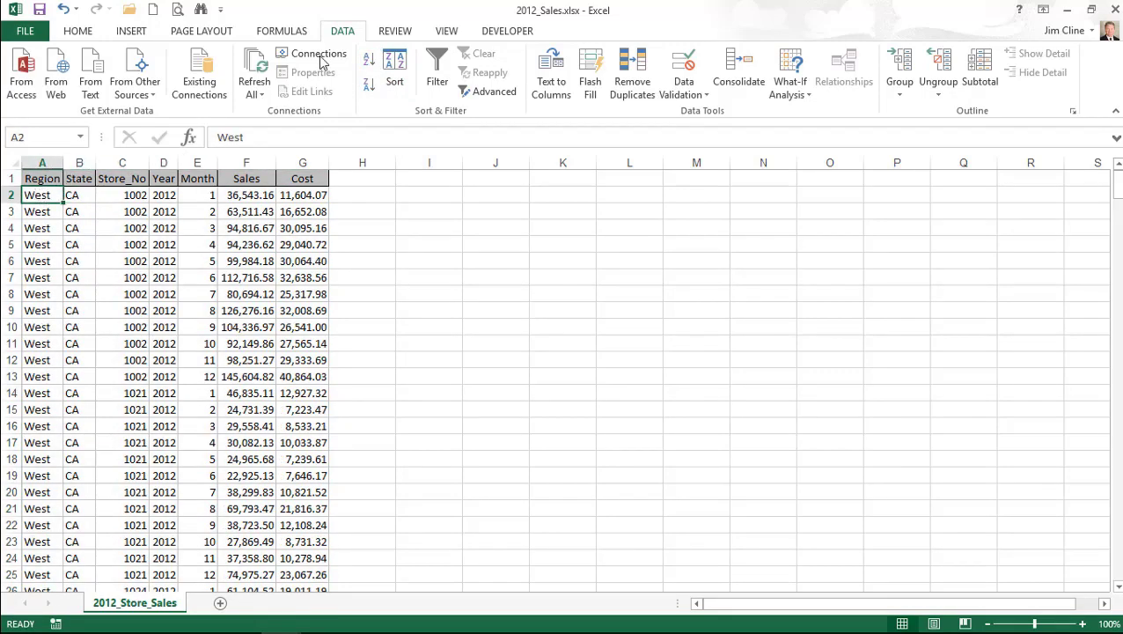
pyautogui.click(370, 66)
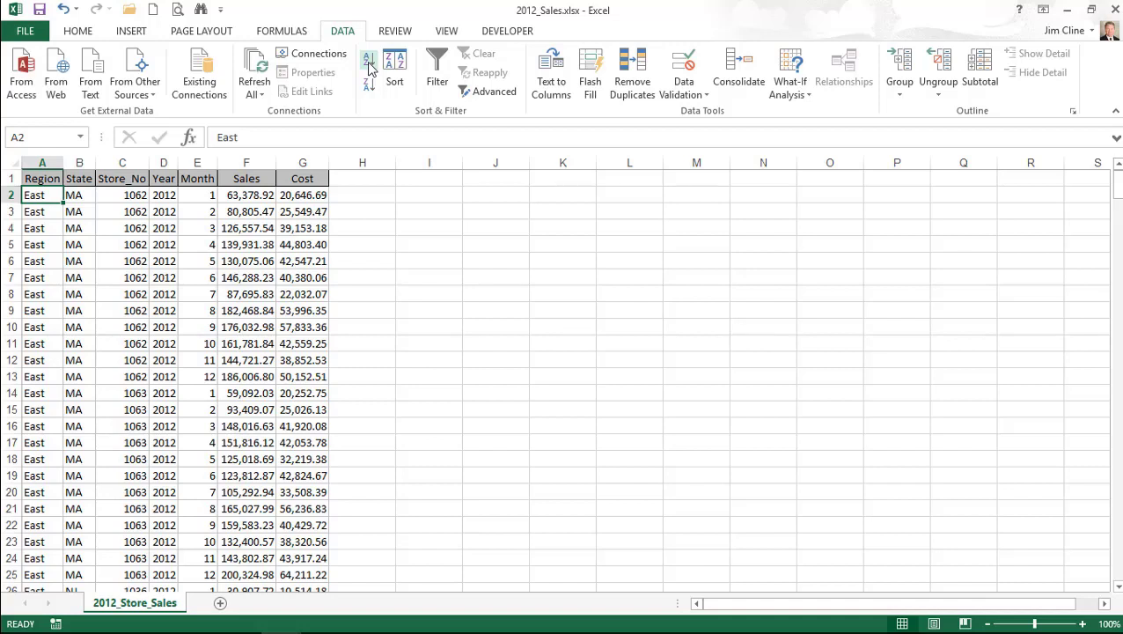
# Step: Add Sum subtotals of Sales and Cost at each change in Region
pyautogui.click(979, 70)
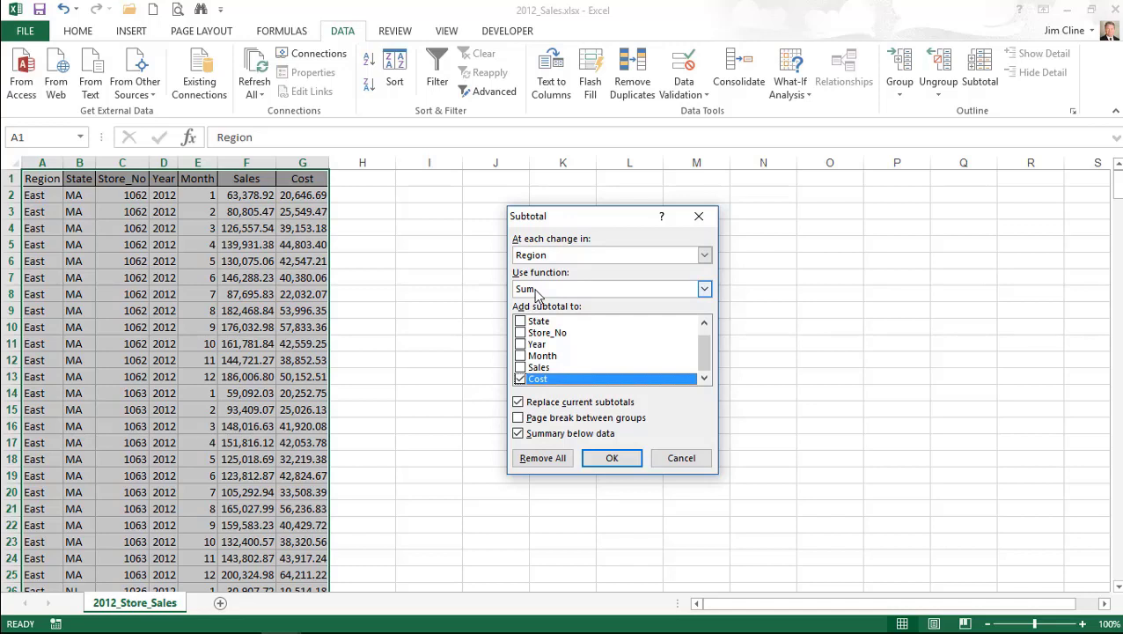
pyautogui.click(519, 367)
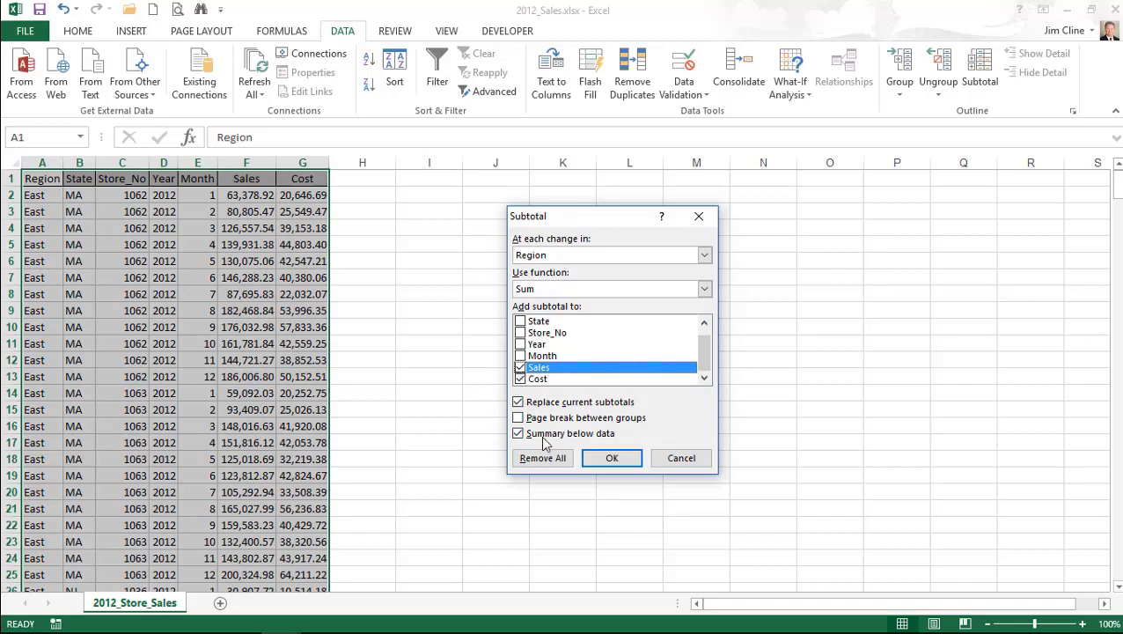
pyautogui.click(613, 460)
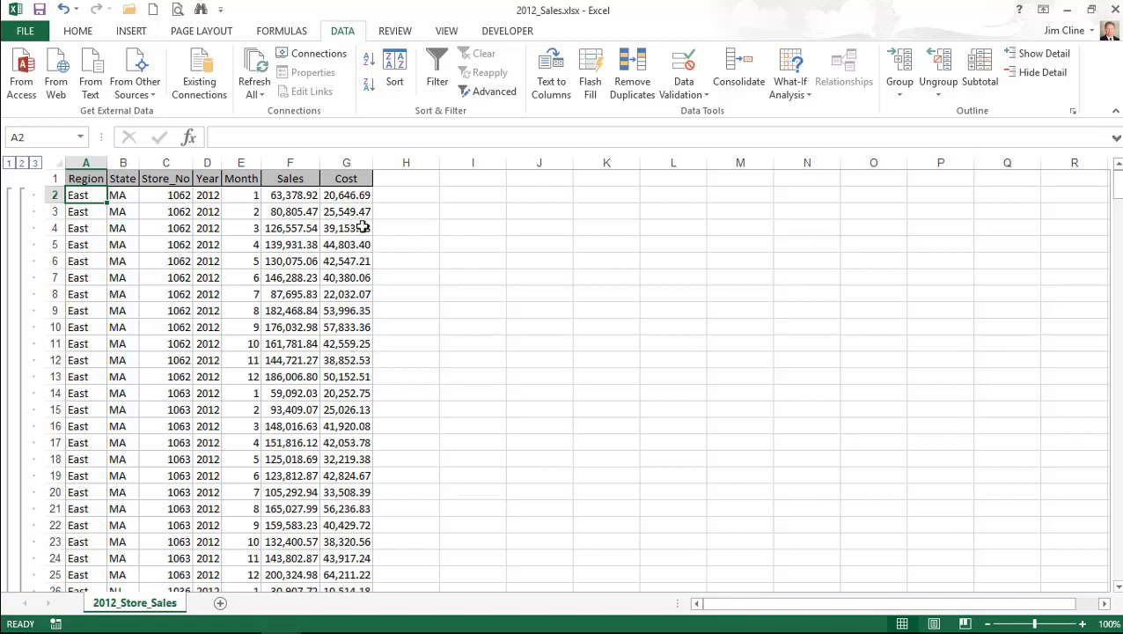
# Step: Add nested Sum subtotals of Sales and Cost at each change in State without replacing the current subtotals
pyautogui.click(982, 70)
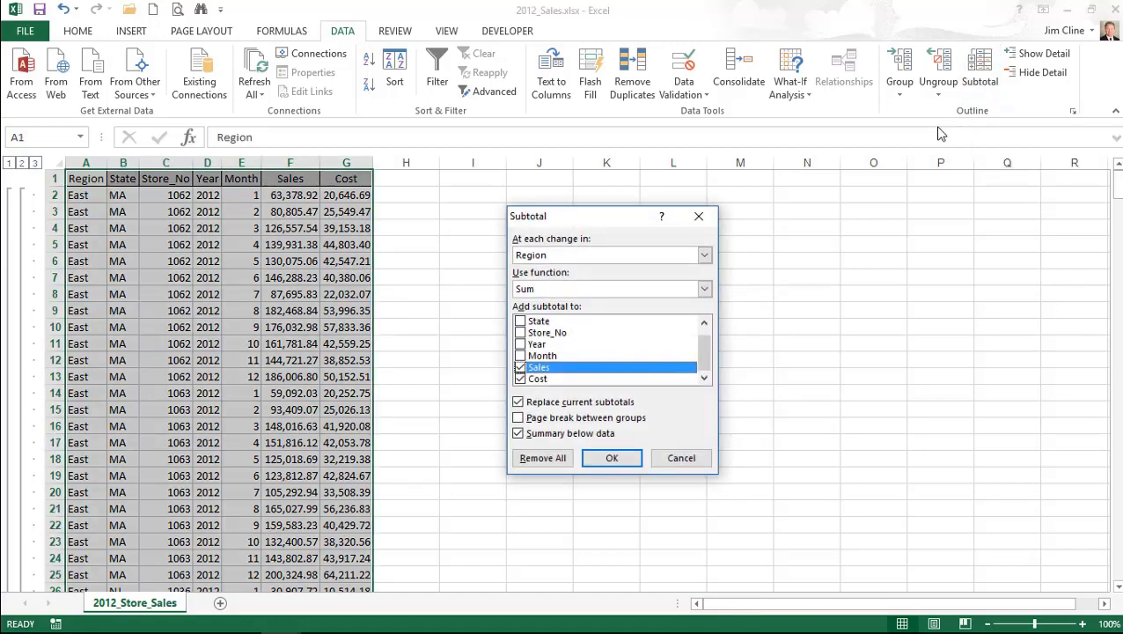
pyautogui.click(704, 255)
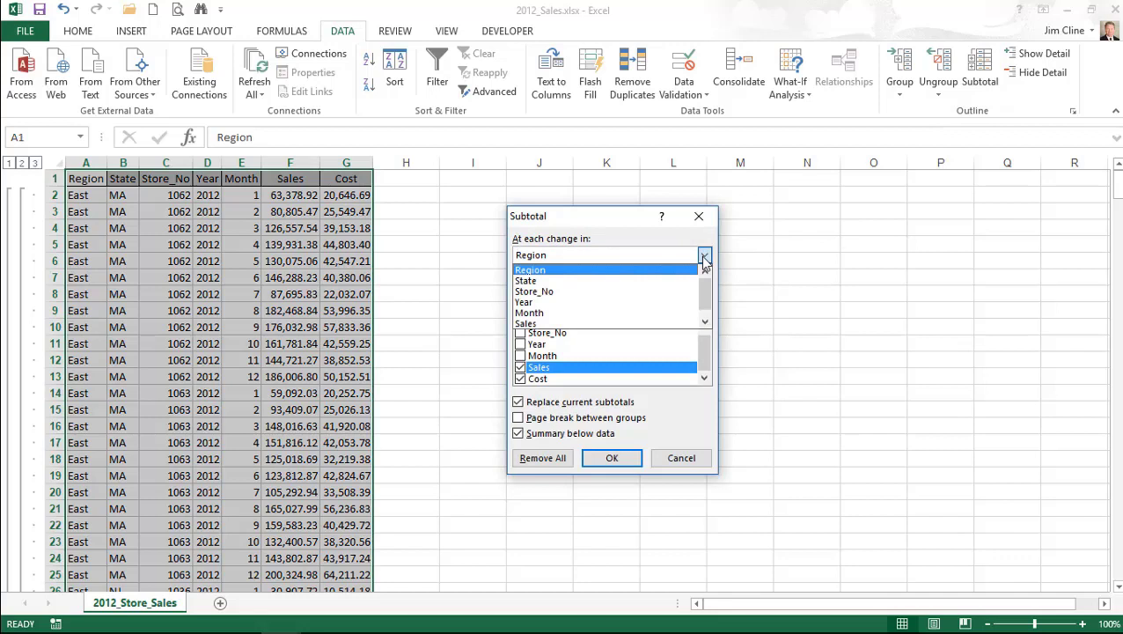
pyautogui.click(526, 281)
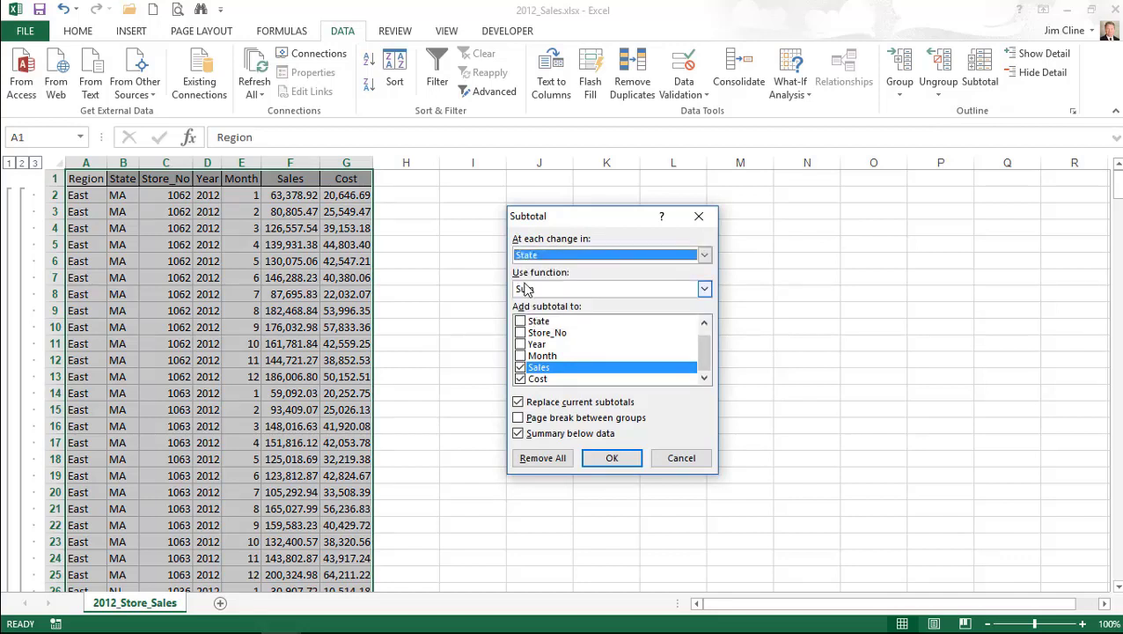
pyautogui.click(519, 403)
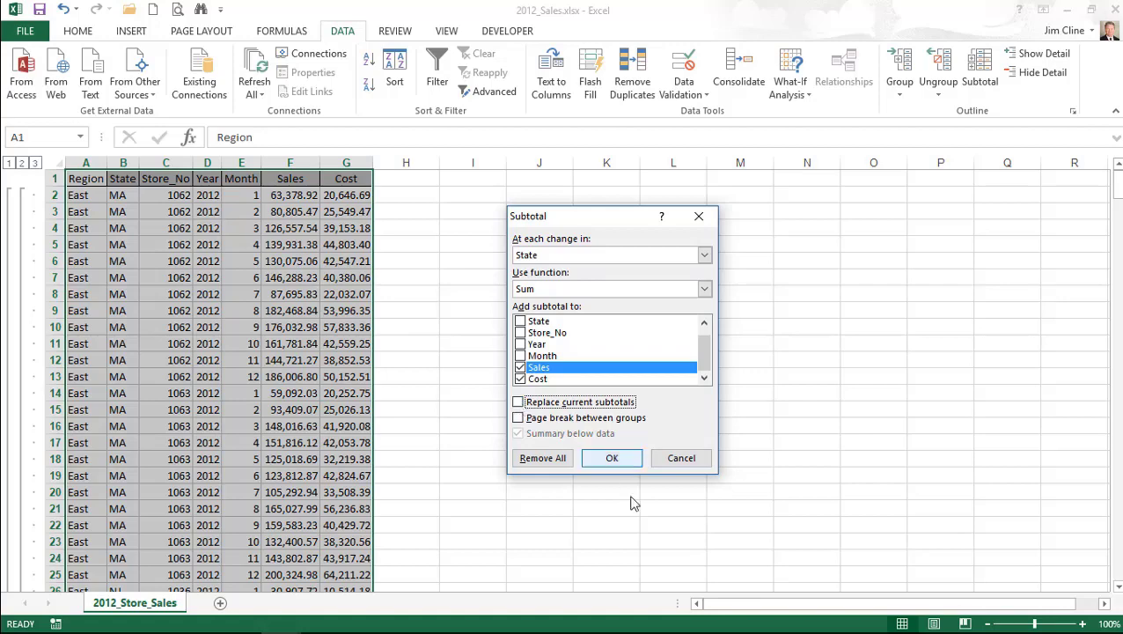
pyautogui.click(612, 457)
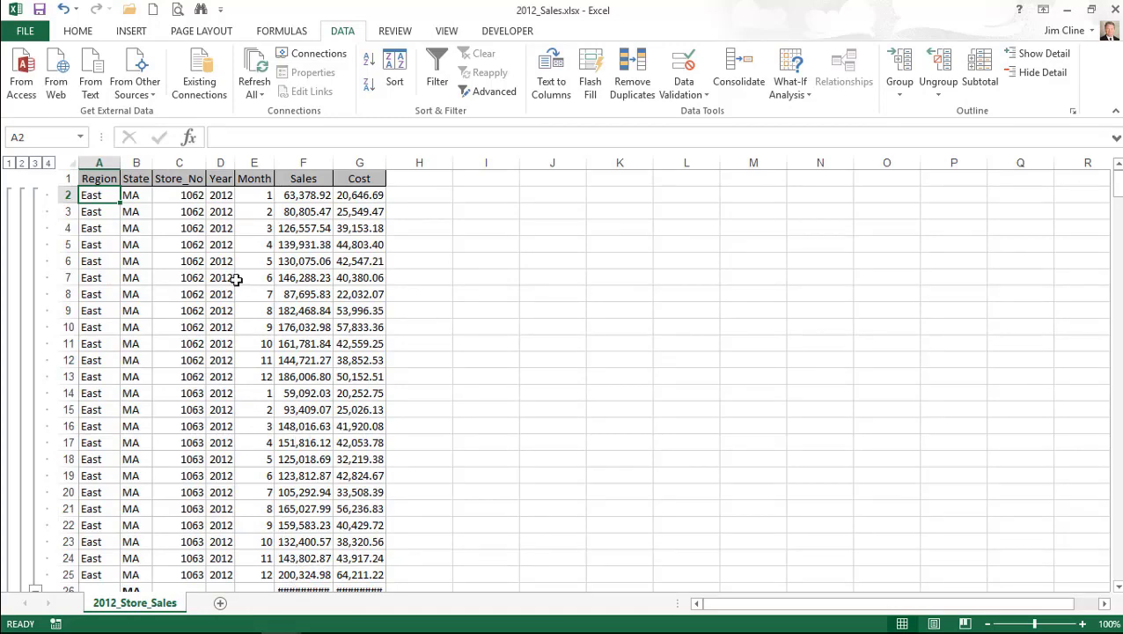
# Step: AutoFit the widths of all columns on the 2012_Store_Sales sheet and review the state subtotals
pyautogui.click(72, 163)
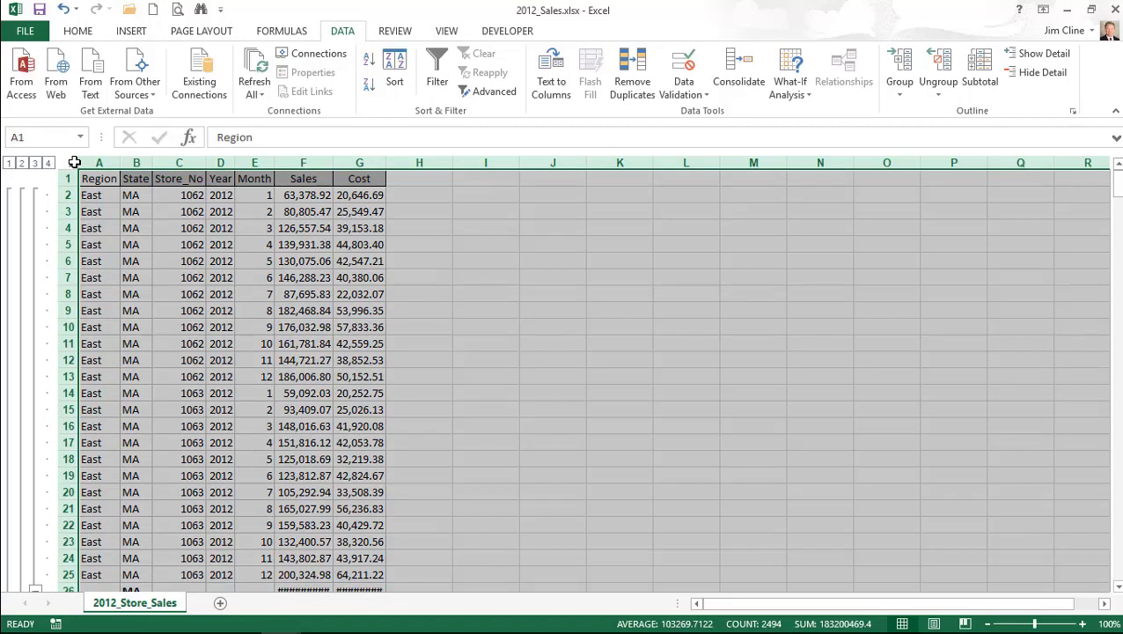
pyautogui.moveTo(151, 162); pyautogui.dragTo(151, 162)
pyautogui.doubleClick(151, 162)
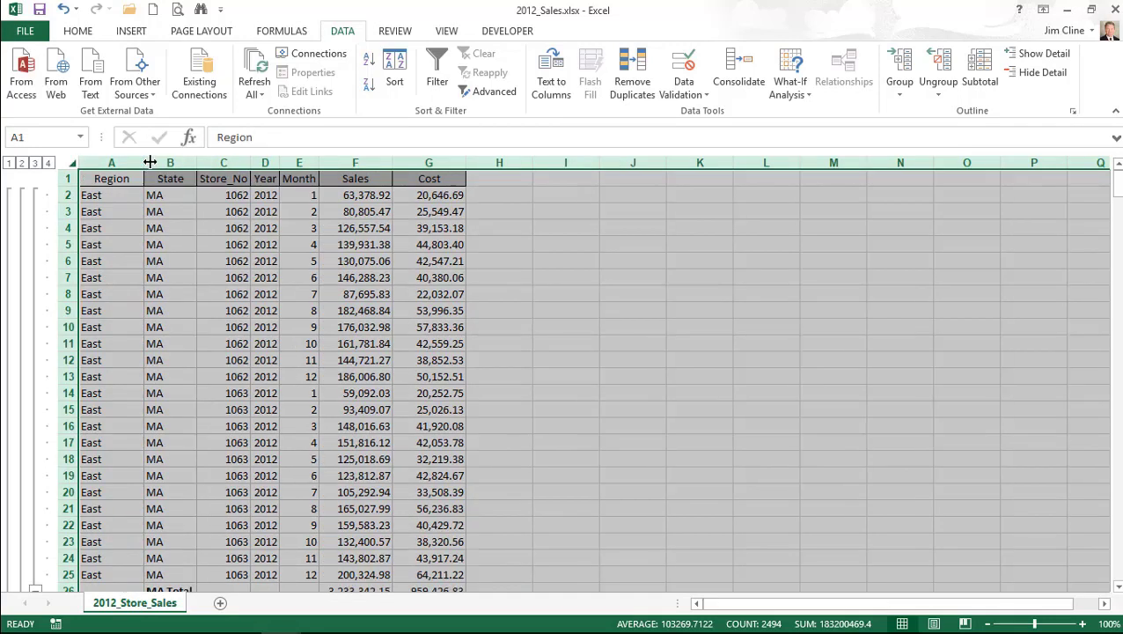
pyautogui.click(279, 327)
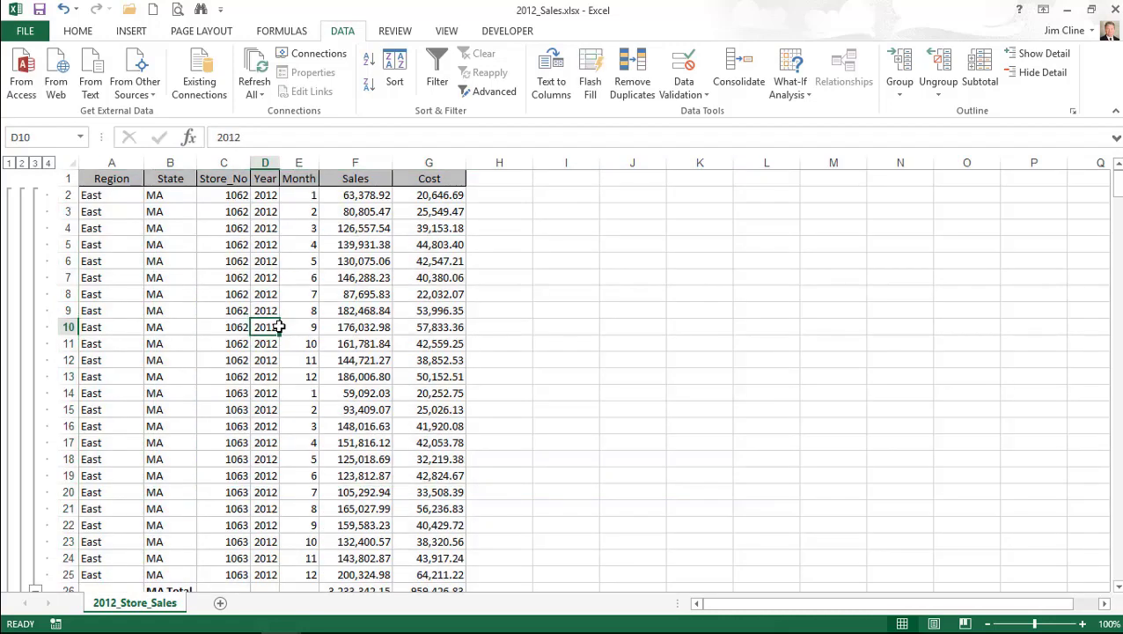
pyautogui.scroll(-4, 280, 327)
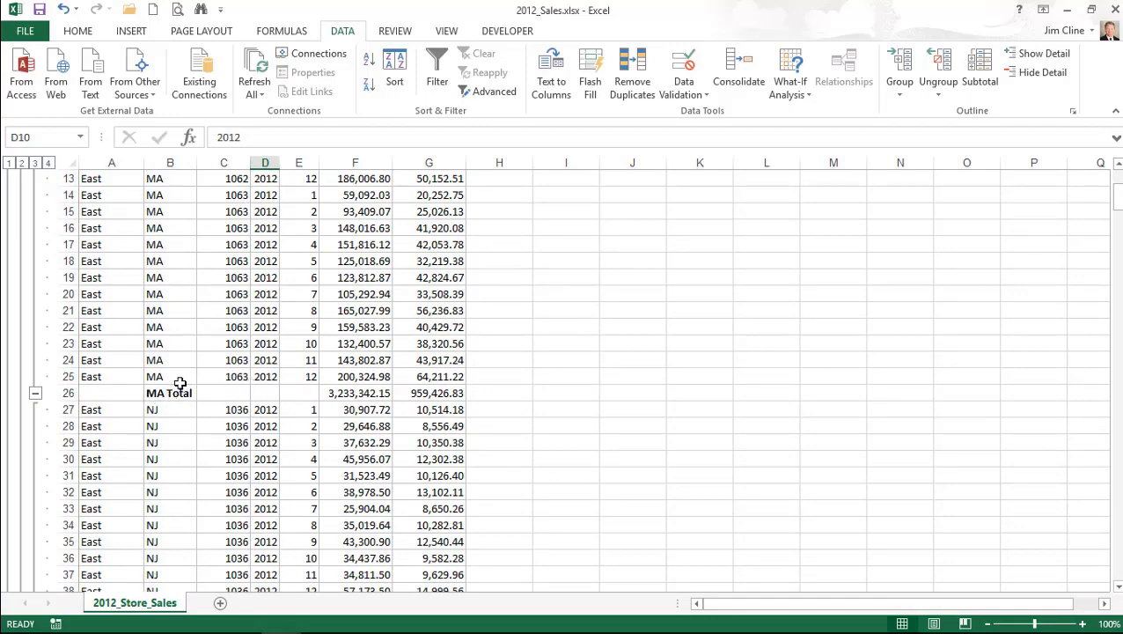
pyautogui.scroll(-14, 179, 383)
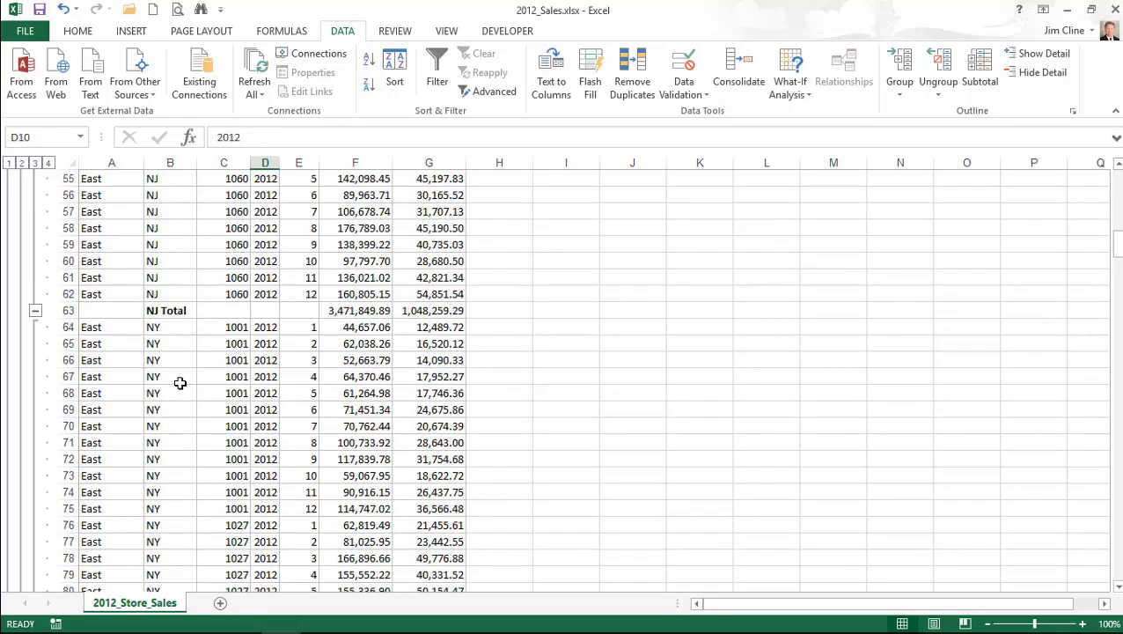
# Step: Add nested Sum subtotals of Sales and Cost at each change in Store_No without replacing the current subtotals
pyautogui.scroll(-11, 180, 383)
pyautogui.scroll(8, 179, 383)
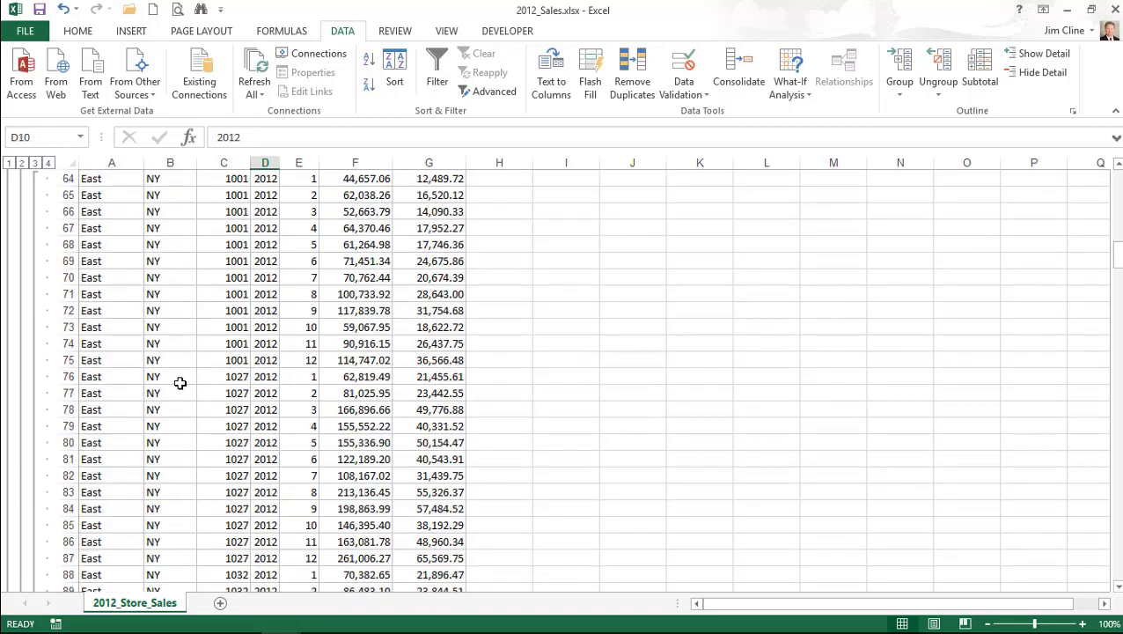
pyautogui.scroll(20, 179, 383)
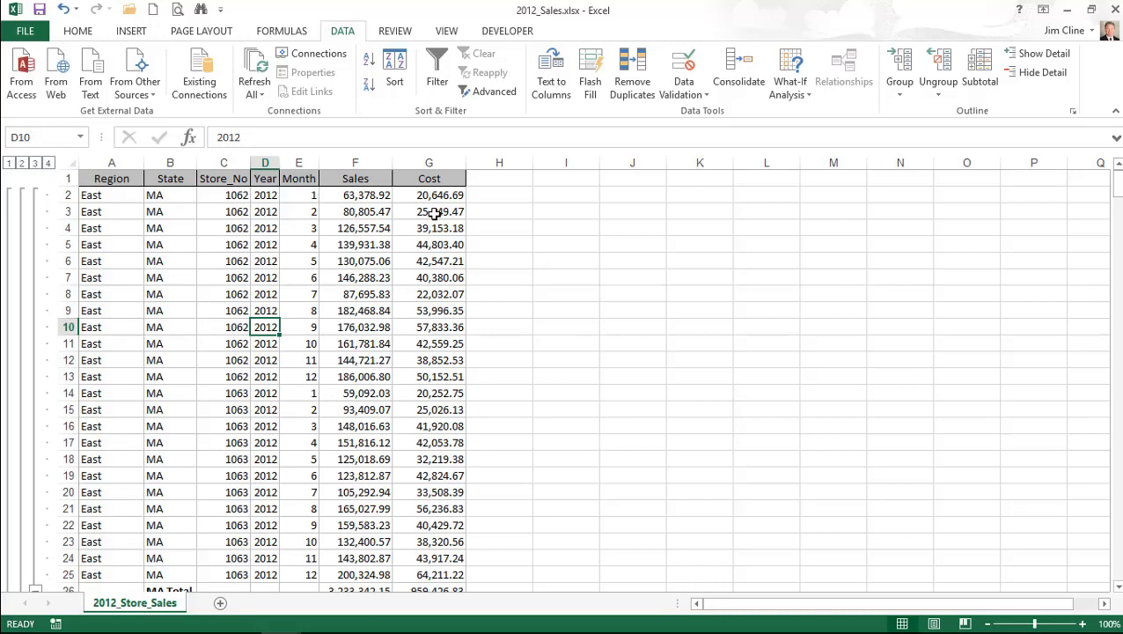
pyautogui.click(984, 74)
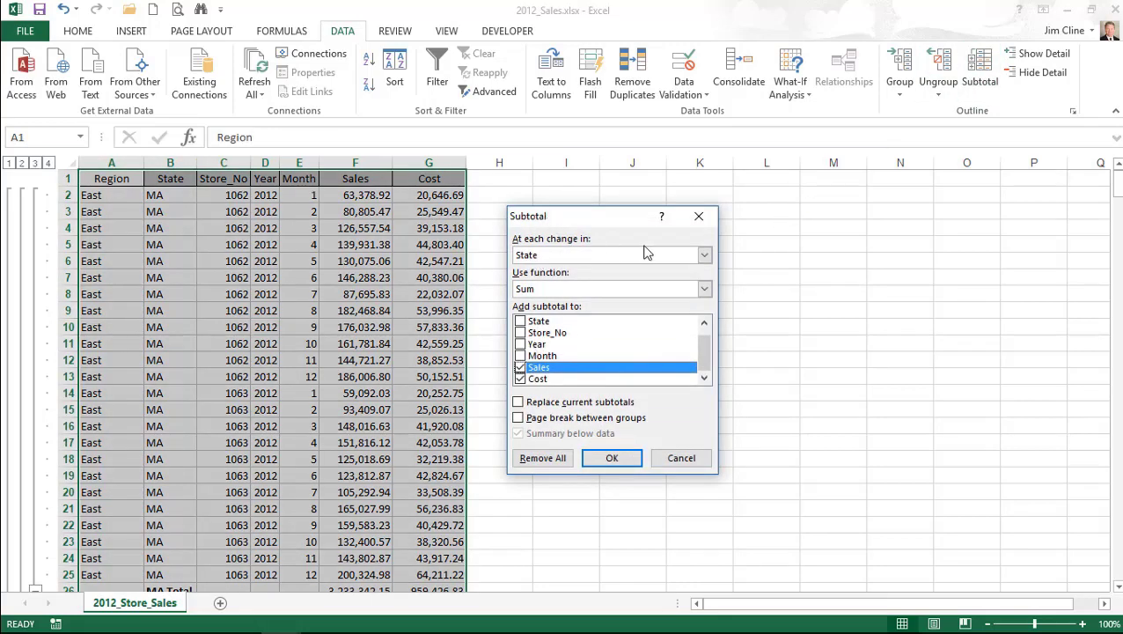
pyautogui.click(704, 255)
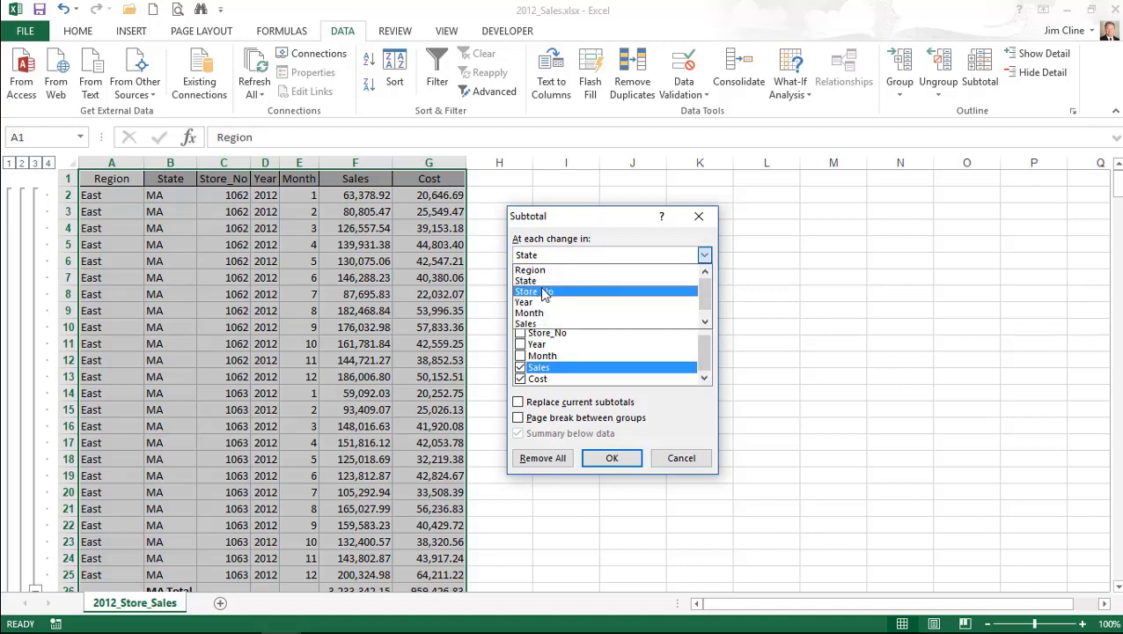
pyautogui.click(544, 293)
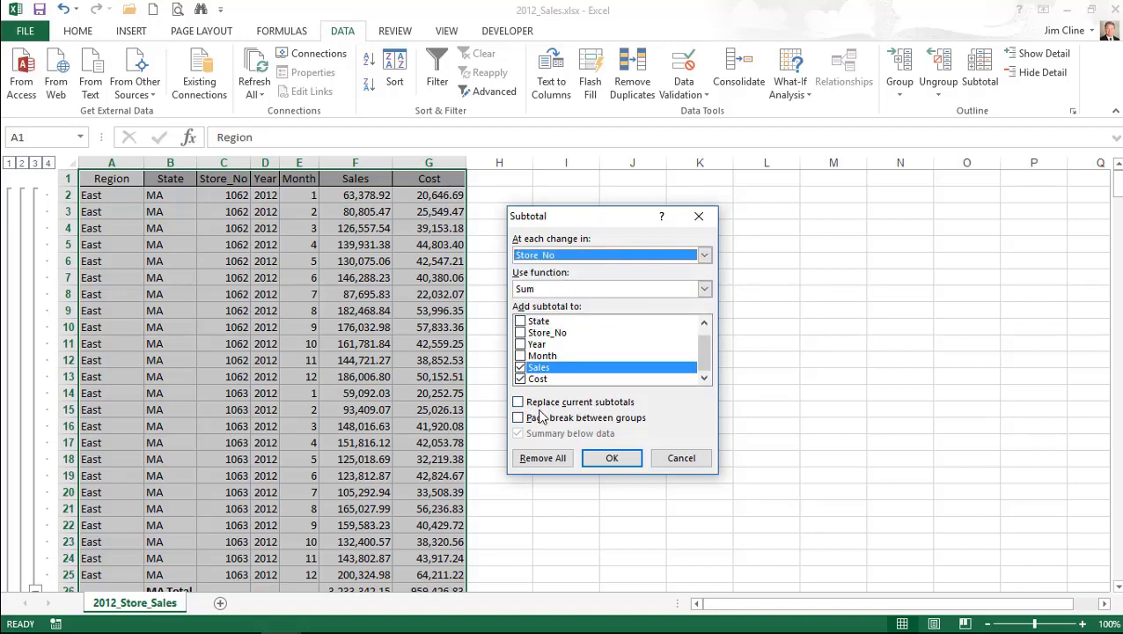
pyautogui.click(613, 459)
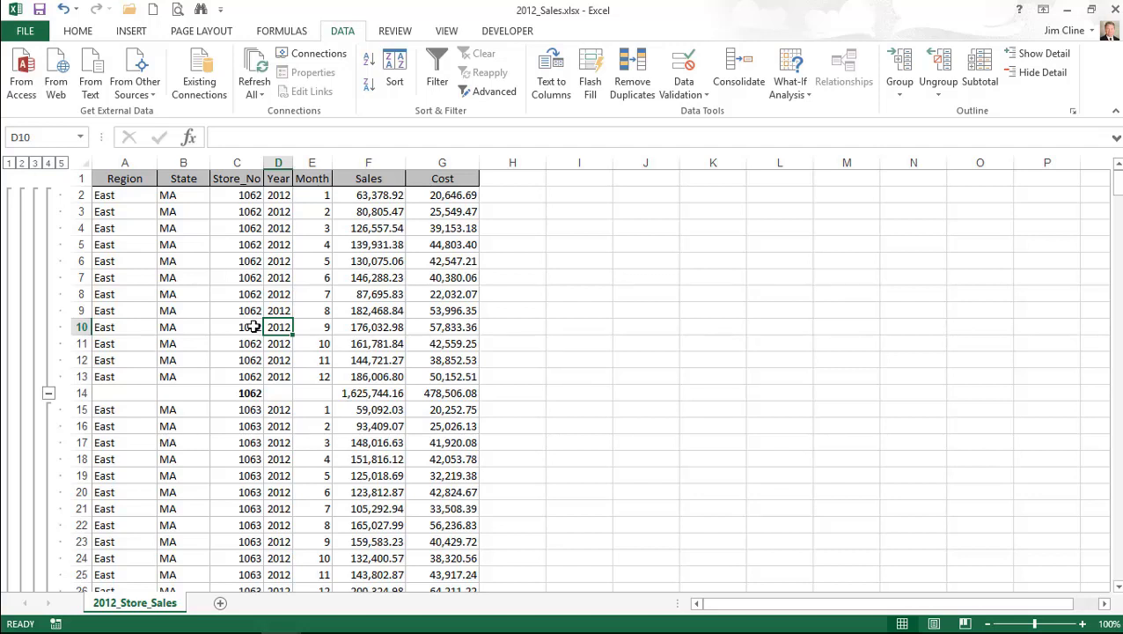
# Step: Examine the grand, region, state and store totals by stepping through outline levels 1 to 5, ending with all detail rows shown
pyautogui.click(8, 164)
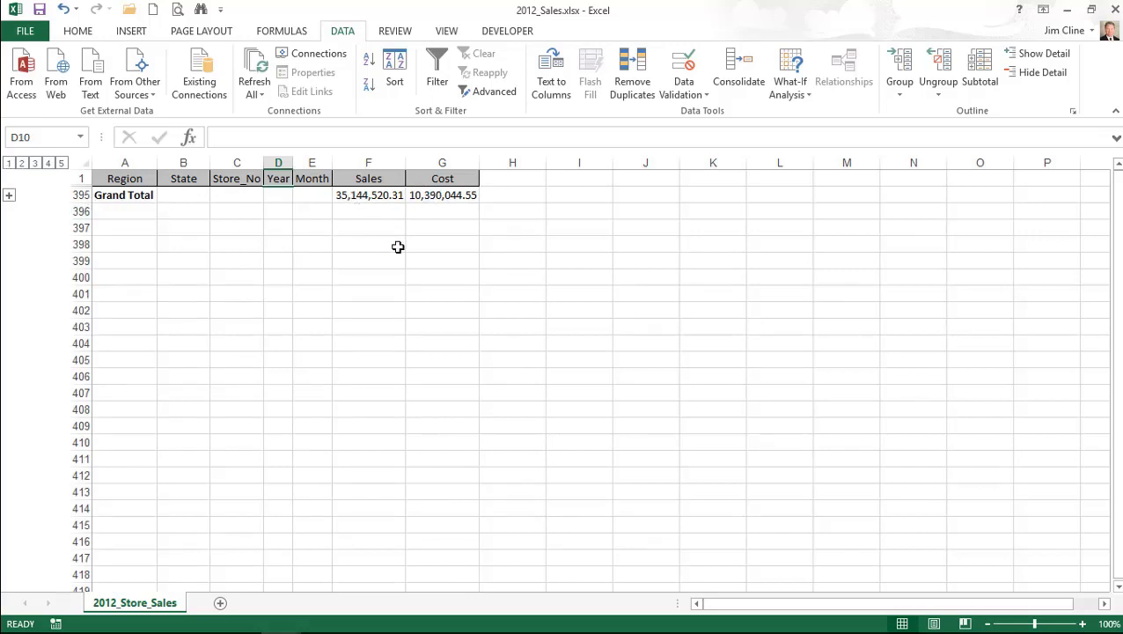
pyautogui.click(22, 163)
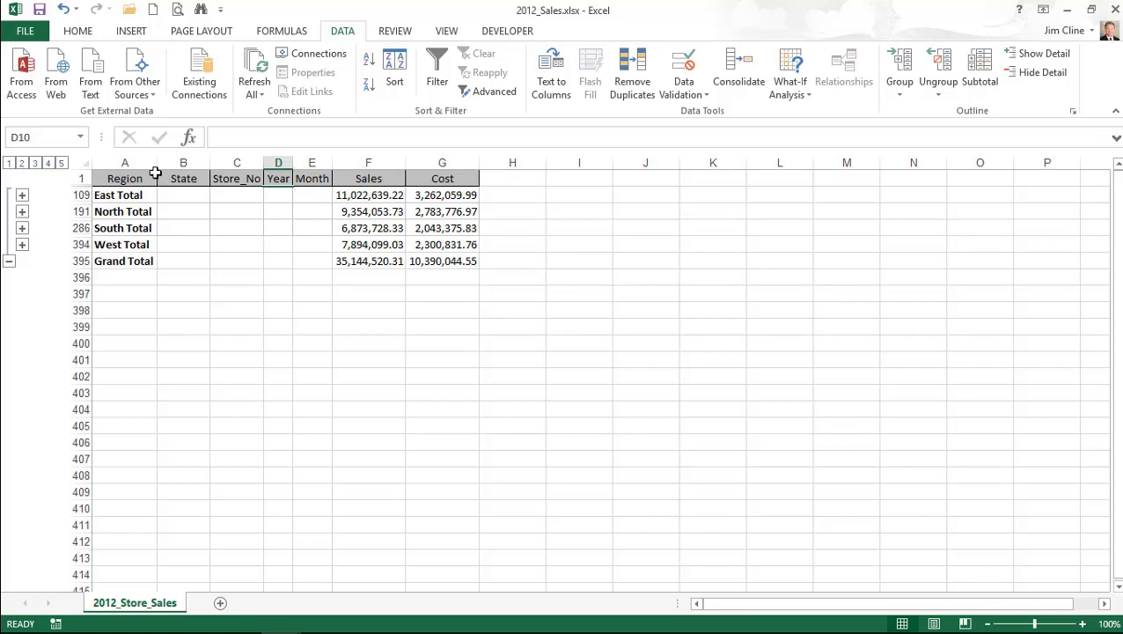
pyautogui.click(34, 164)
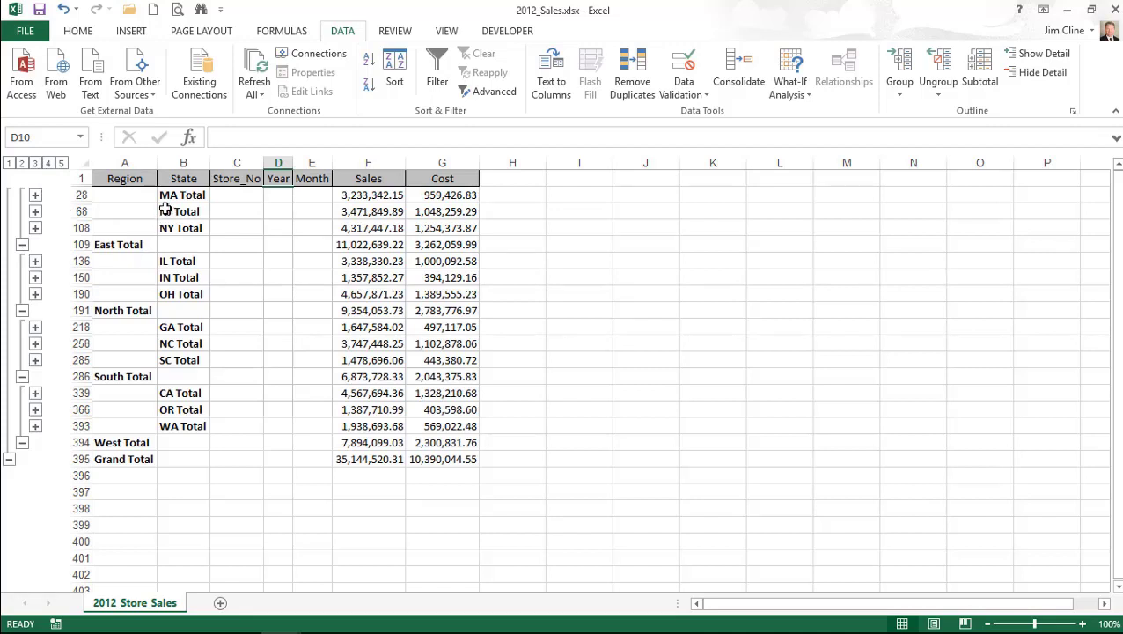
pyautogui.click(47, 163)
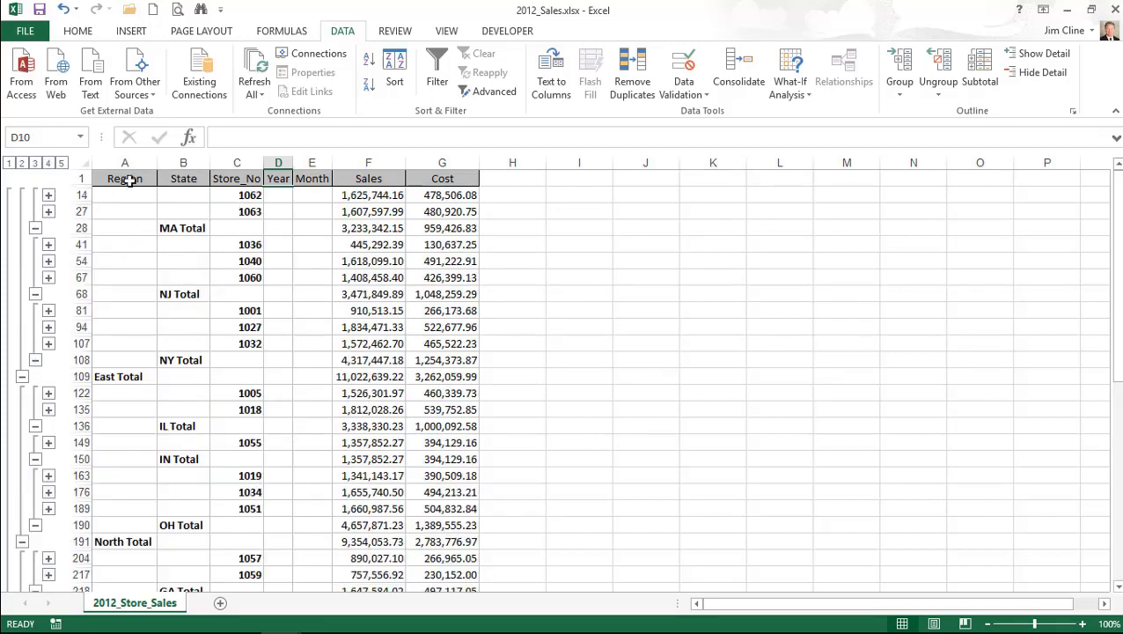
pyautogui.click(61, 163)
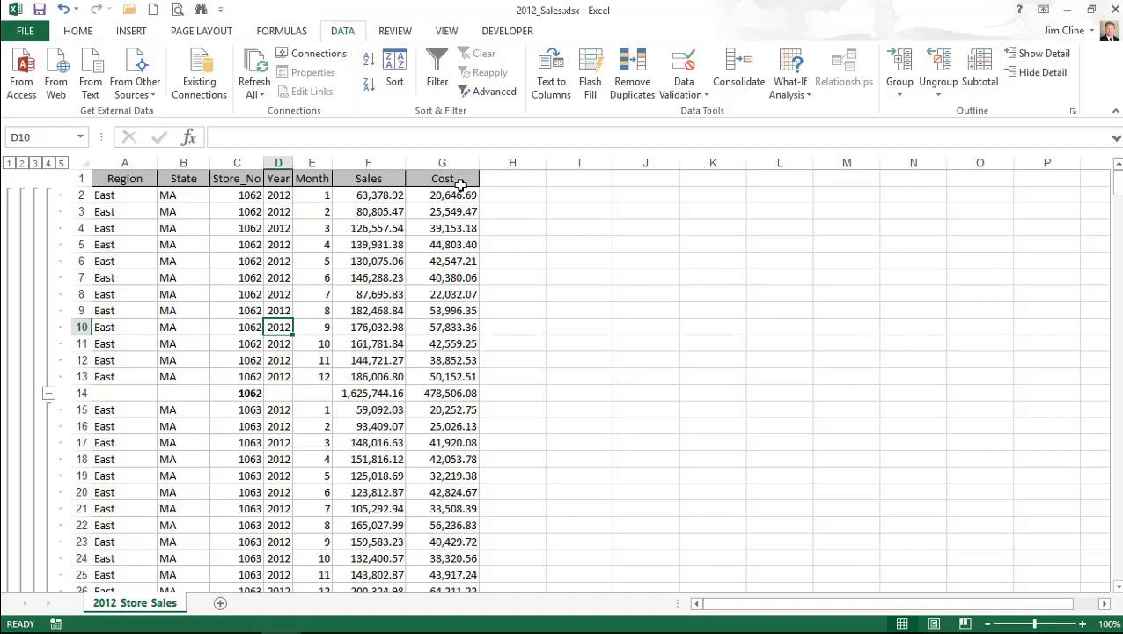
# Step: Remove all subtotals from the store sales list and turn on filtering for its header row
pyautogui.click(984, 75)
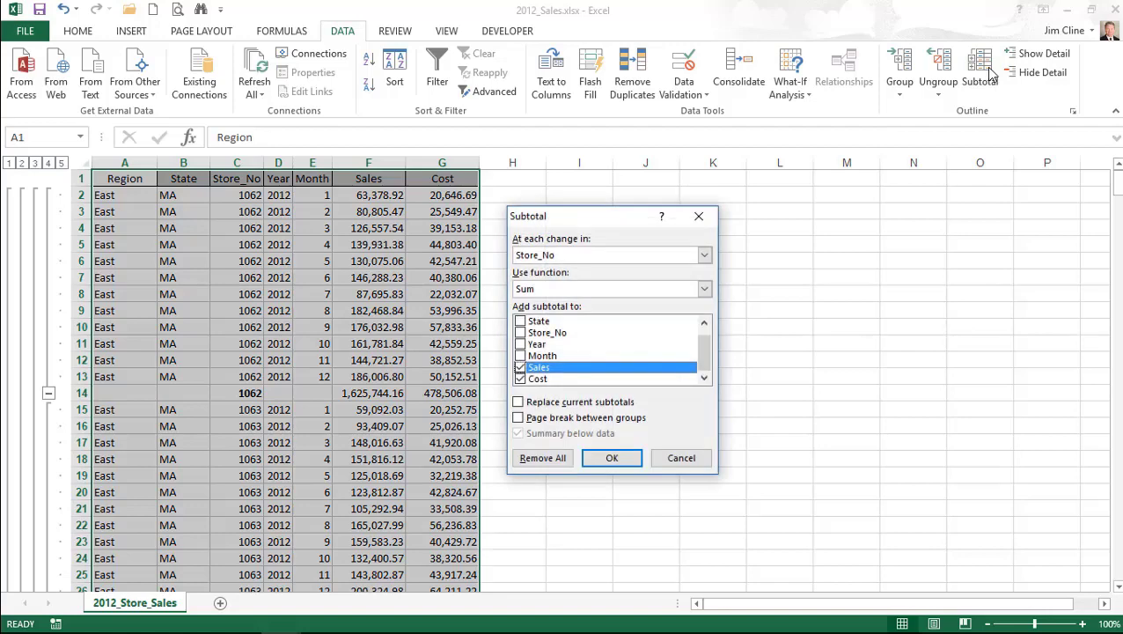
pyautogui.click(543, 459)
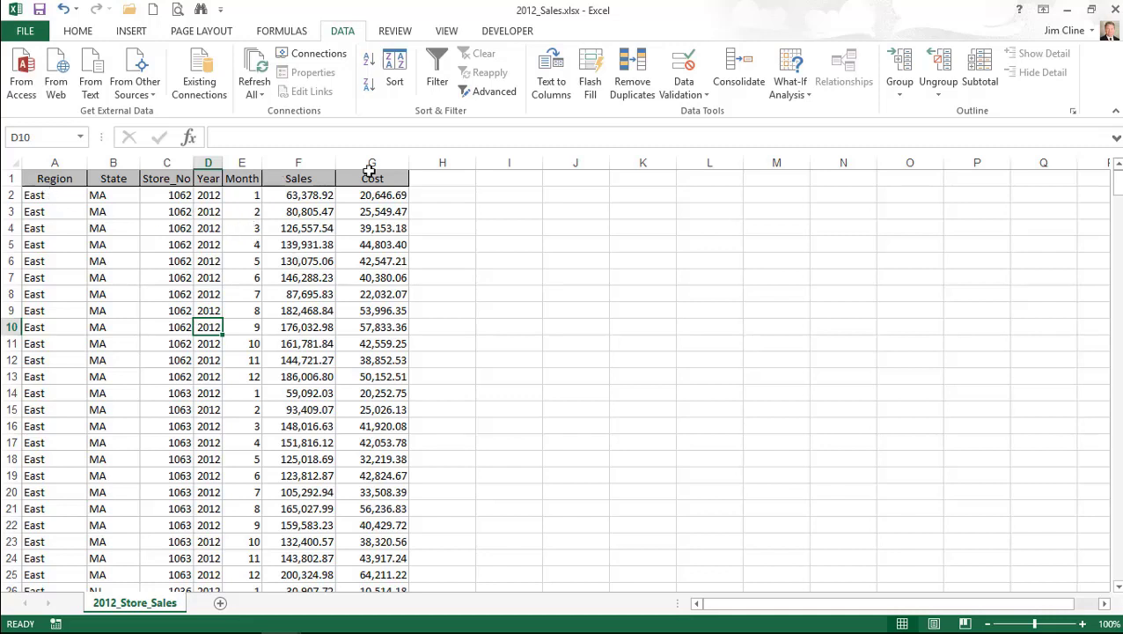
pyautogui.click(438, 74)
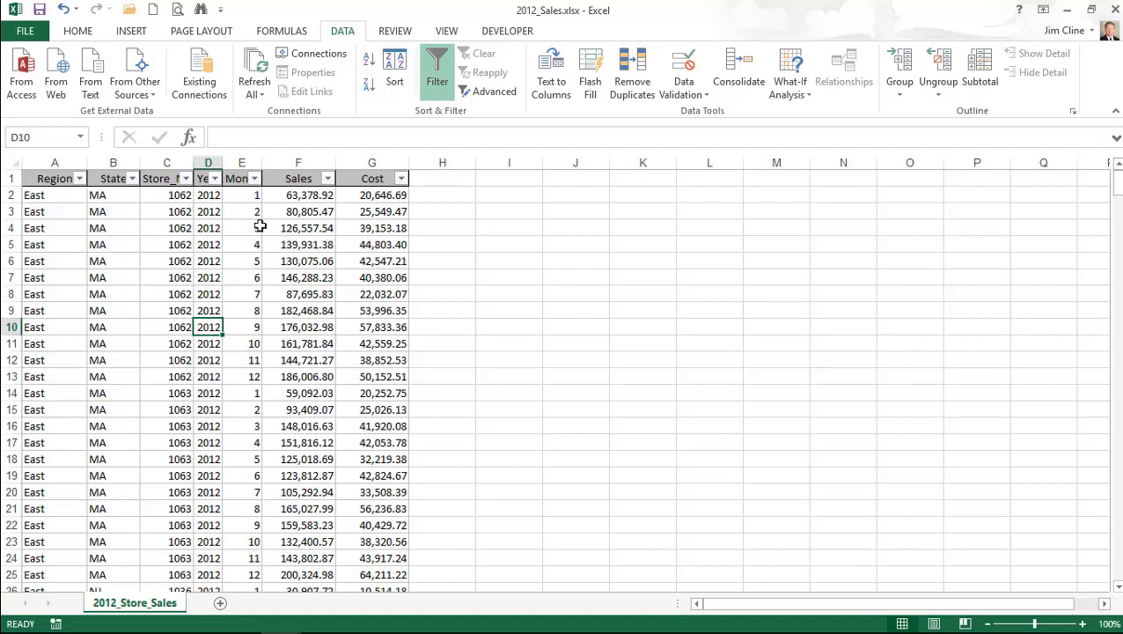
# Step: Filter the State column to show only IN and check the choices offered by the Region filter without changing it
pyautogui.click(133, 179)
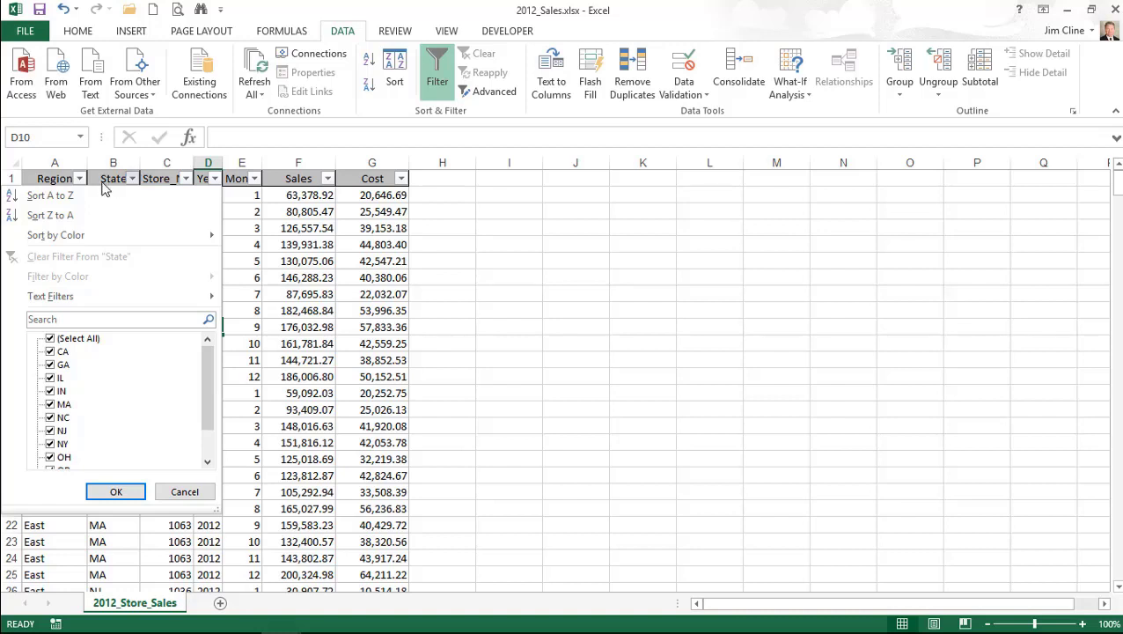
pyautogui.click(51, 340)
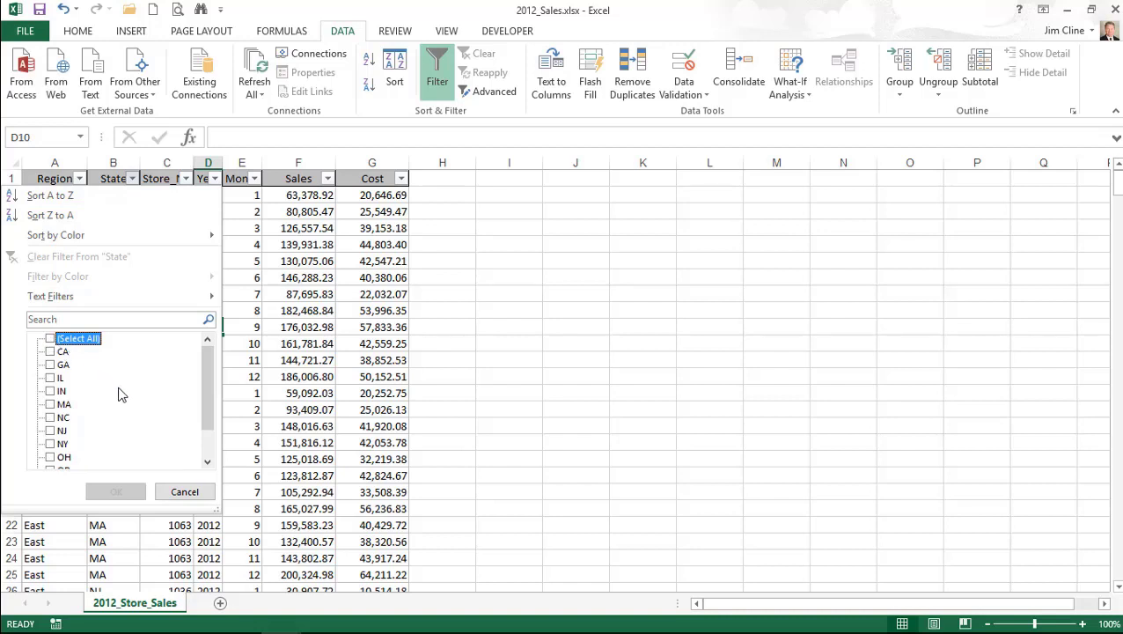
pyautogui.click(59, 392)
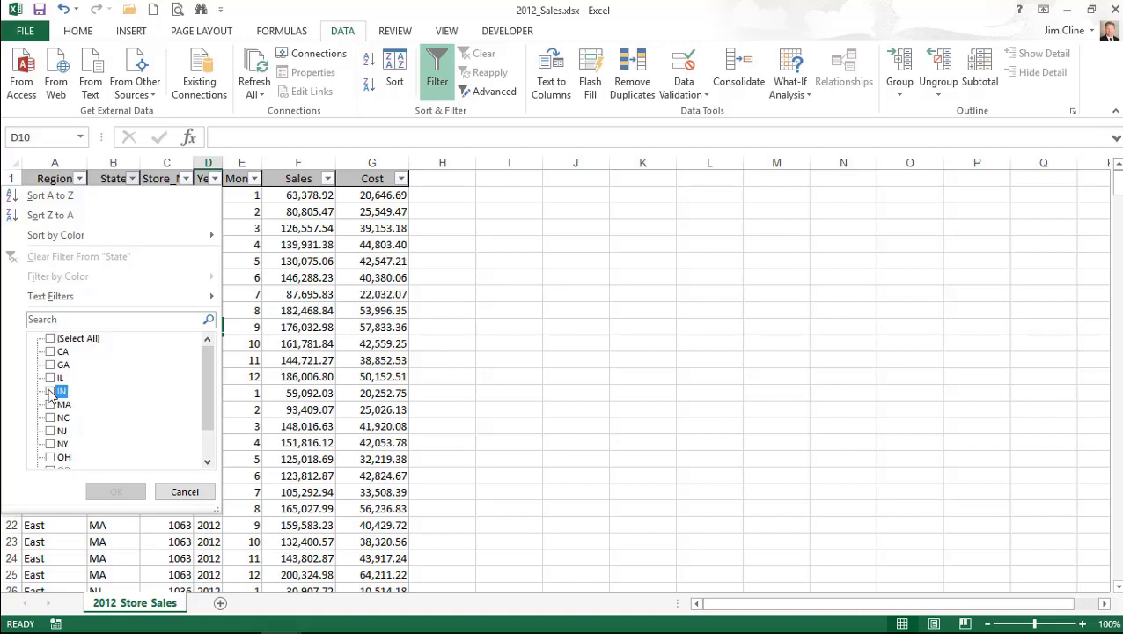
pyautogui.click(118, 494)
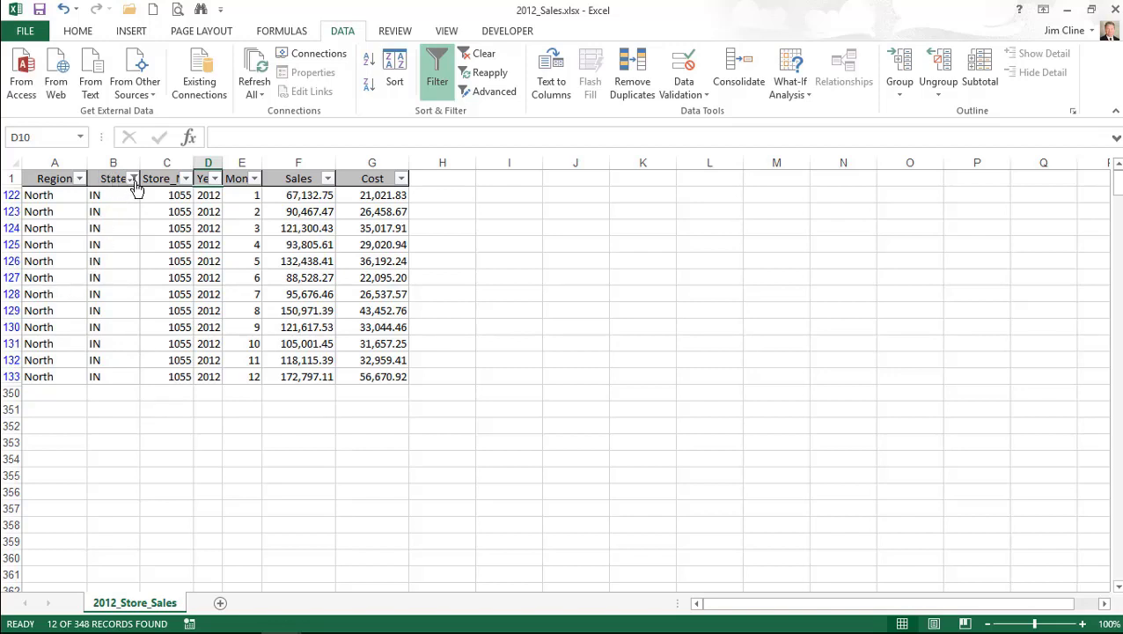
pyautogui.moveTo(133, 185)
pyautogui.click(80, 179)
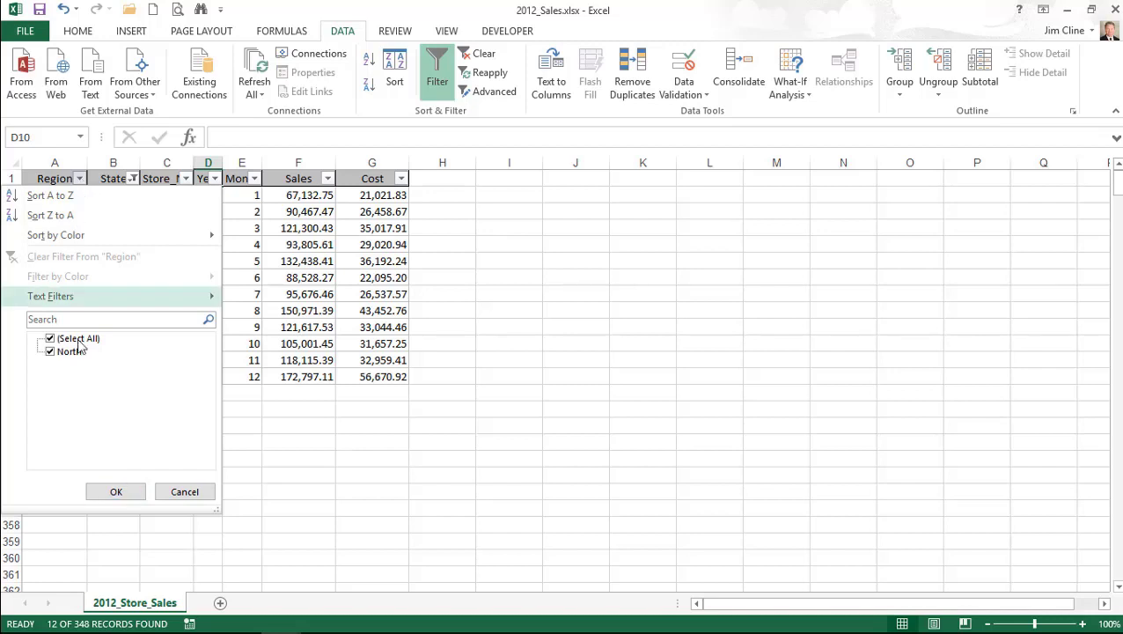
pyautogui.click(185, 493)
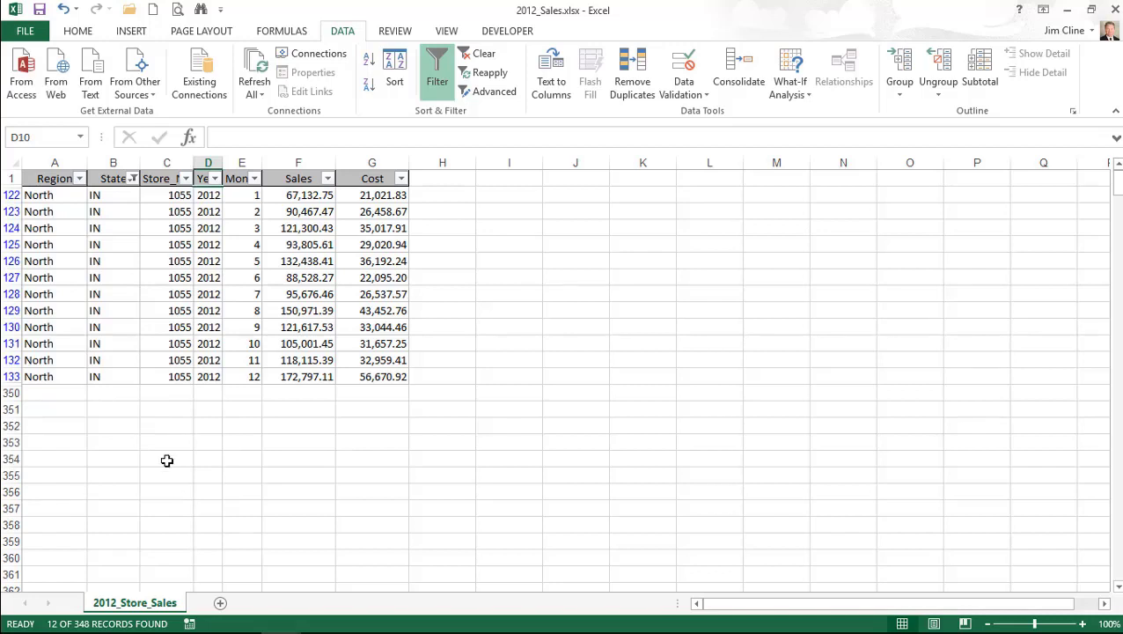
# Step: Extend the State filter to include GA along with IN
pyautogui.click(133, 179)
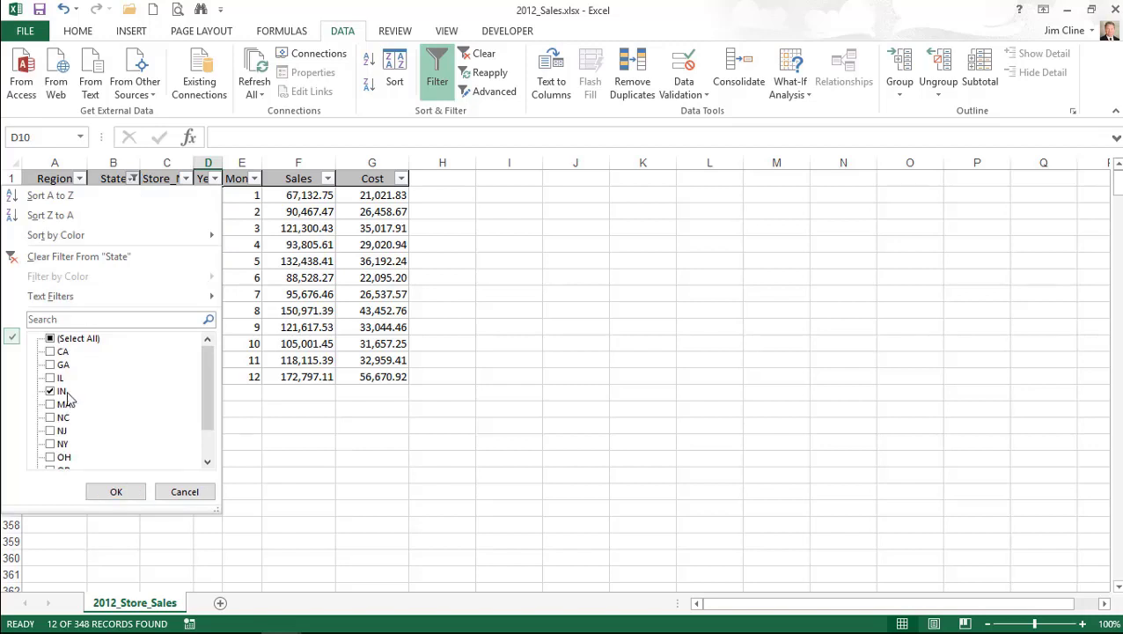
pyautogui.click(51, 365)
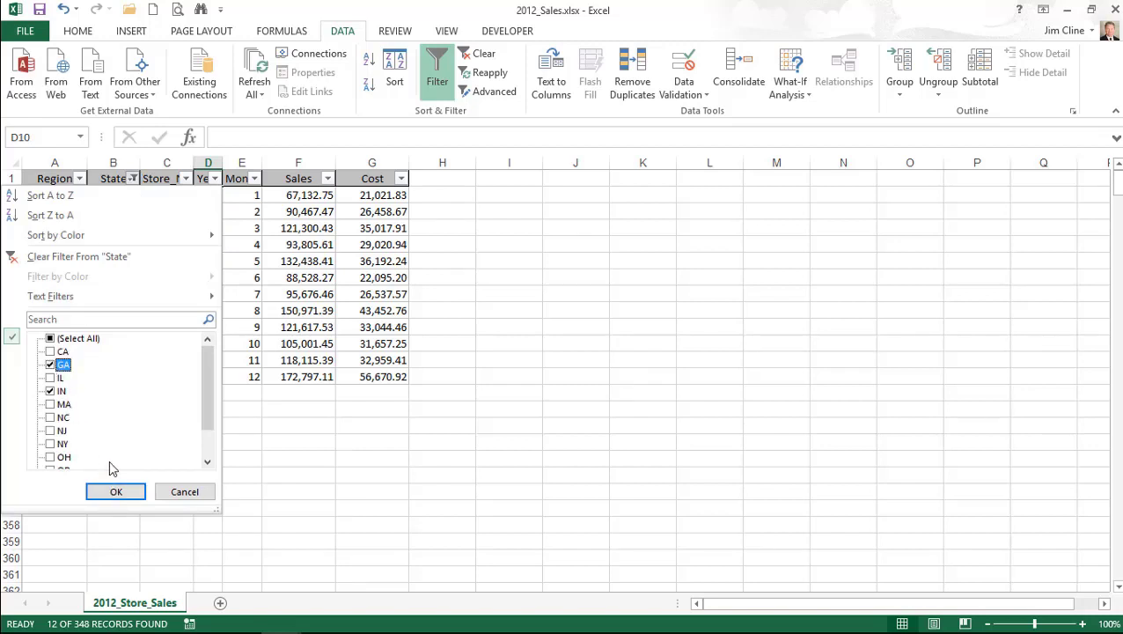
pyautogui.click(115, 492)
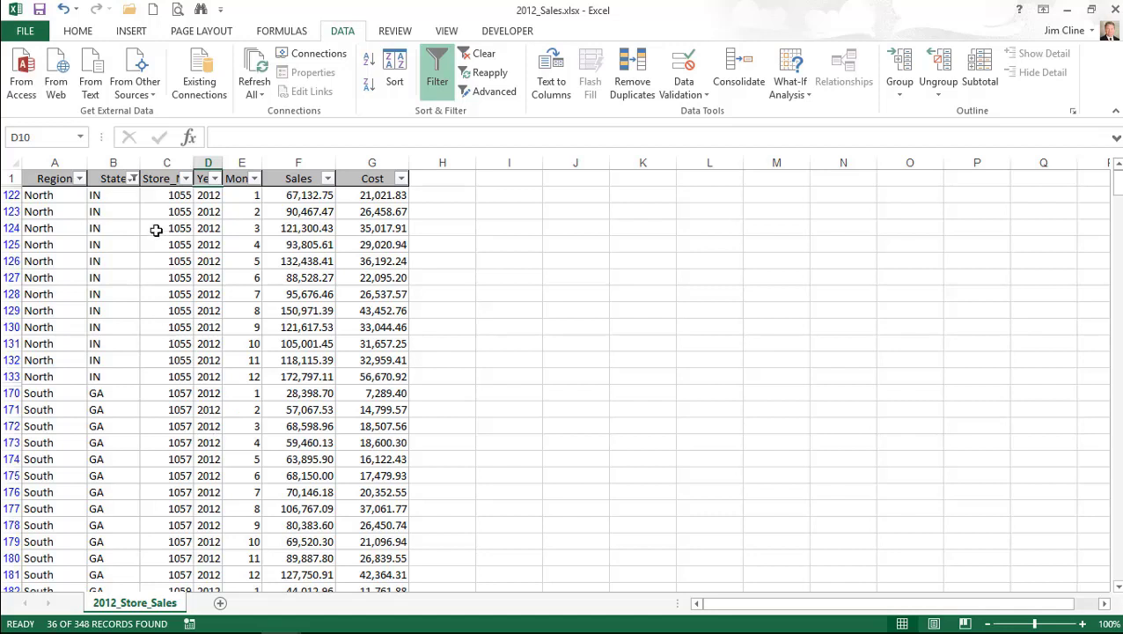
# Step: Reselect all states in the State filter so every record is shown
pyautogui.click(133, 179)
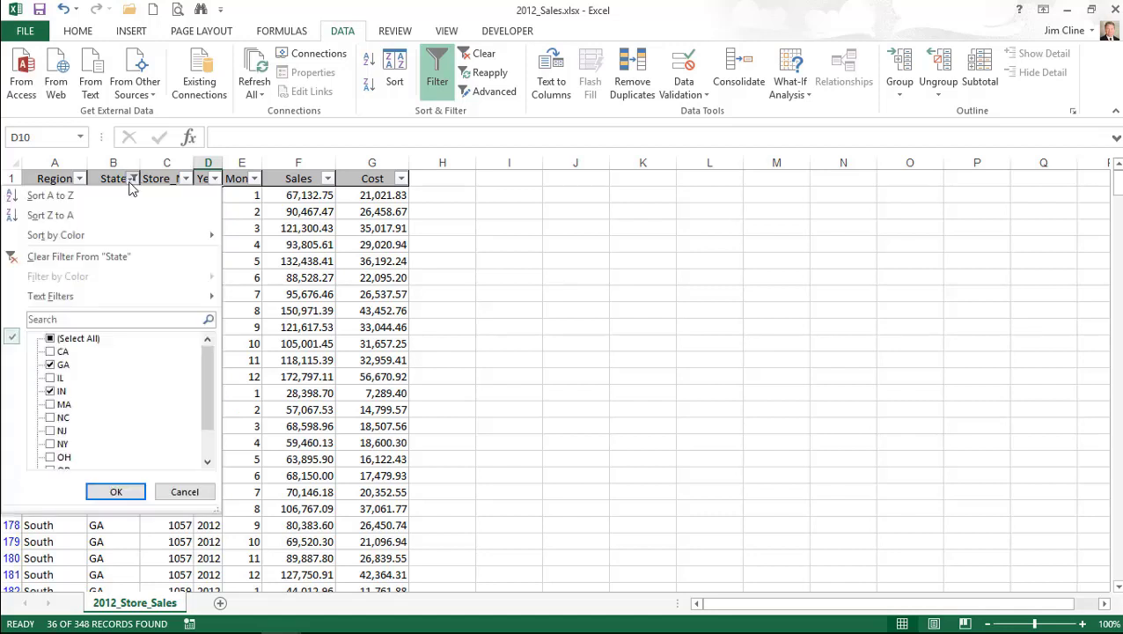
pyautogui.click(53, 339)
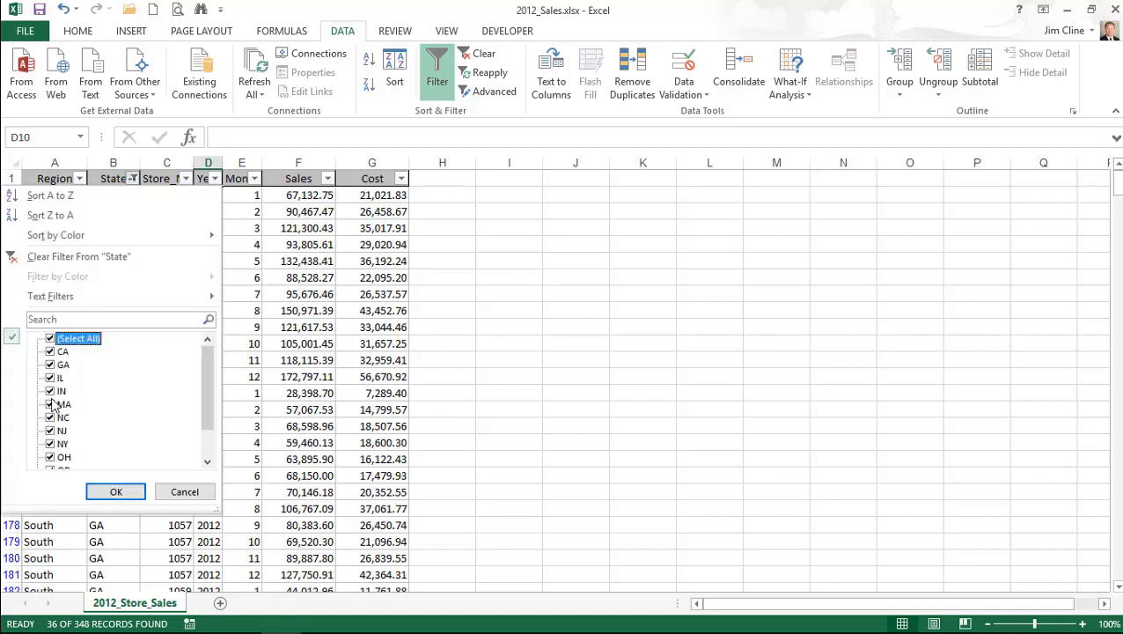
pyautogui.click(117, 492)
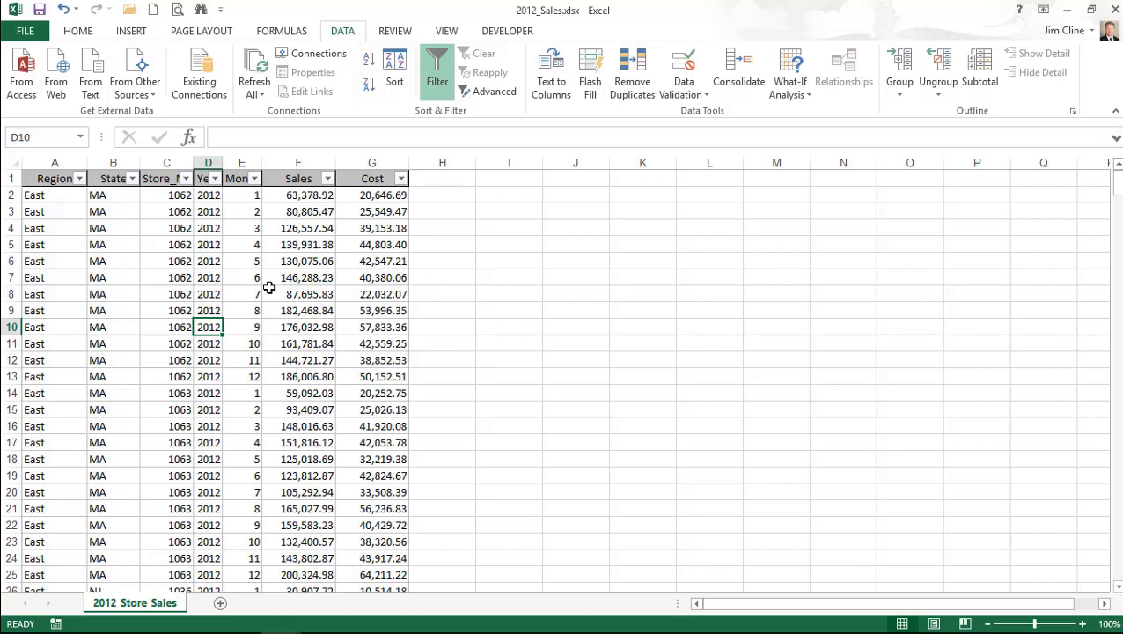
# Step: Filter the Sales column with a Top 10 number filter set to the top 20 items
pyautogui.click(329, 179)
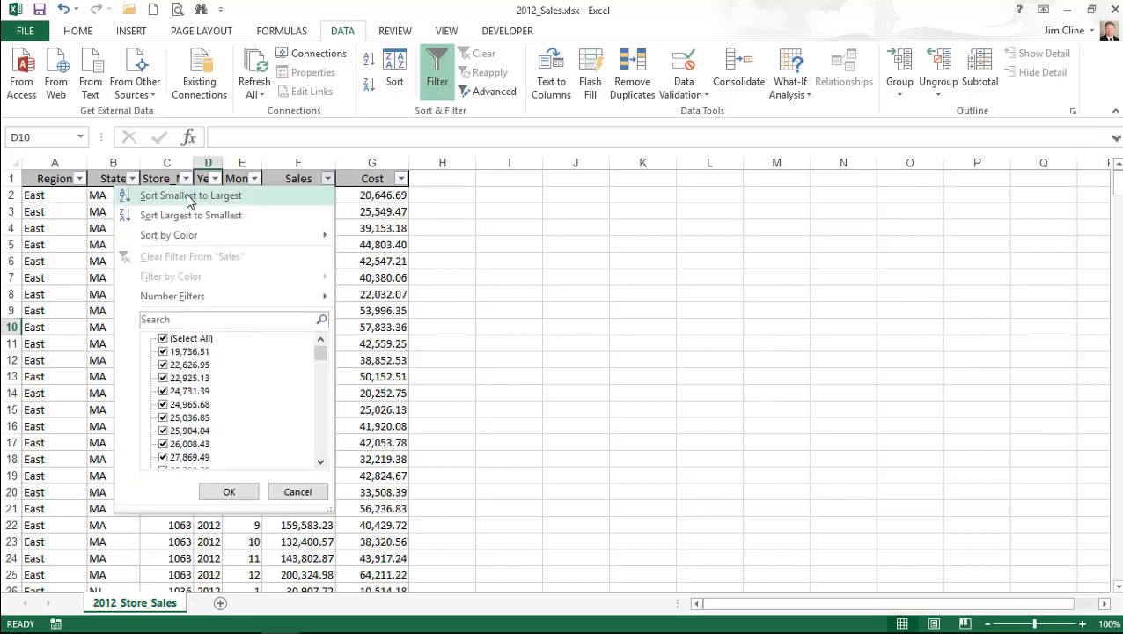
pyautogui.moveTo(180, 242)
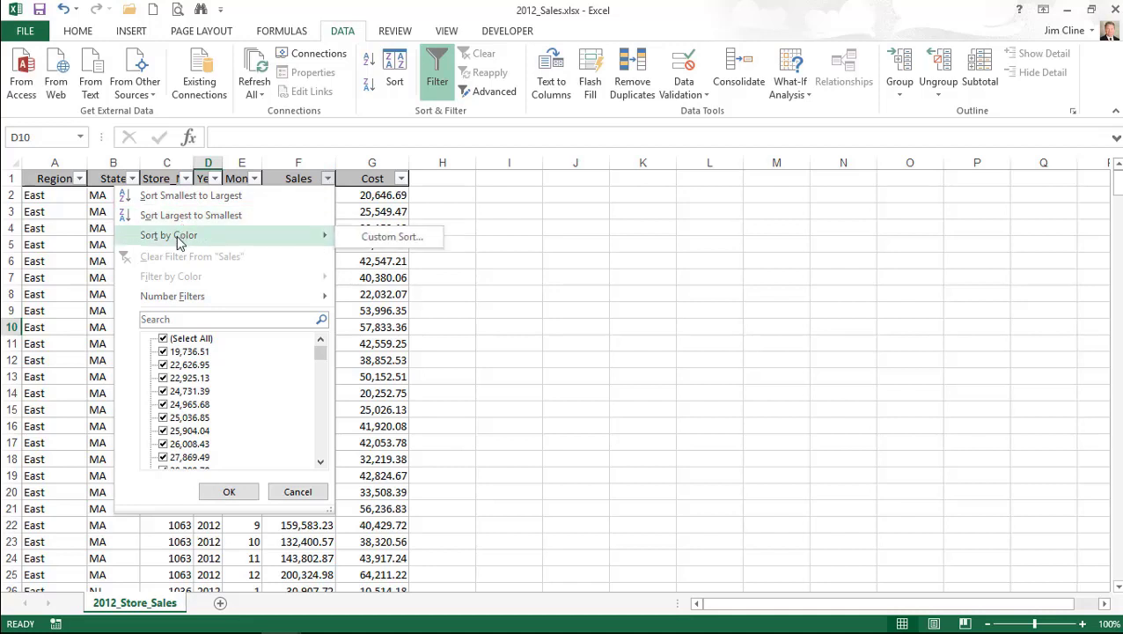
pyautogui.moveTo(217, 303)
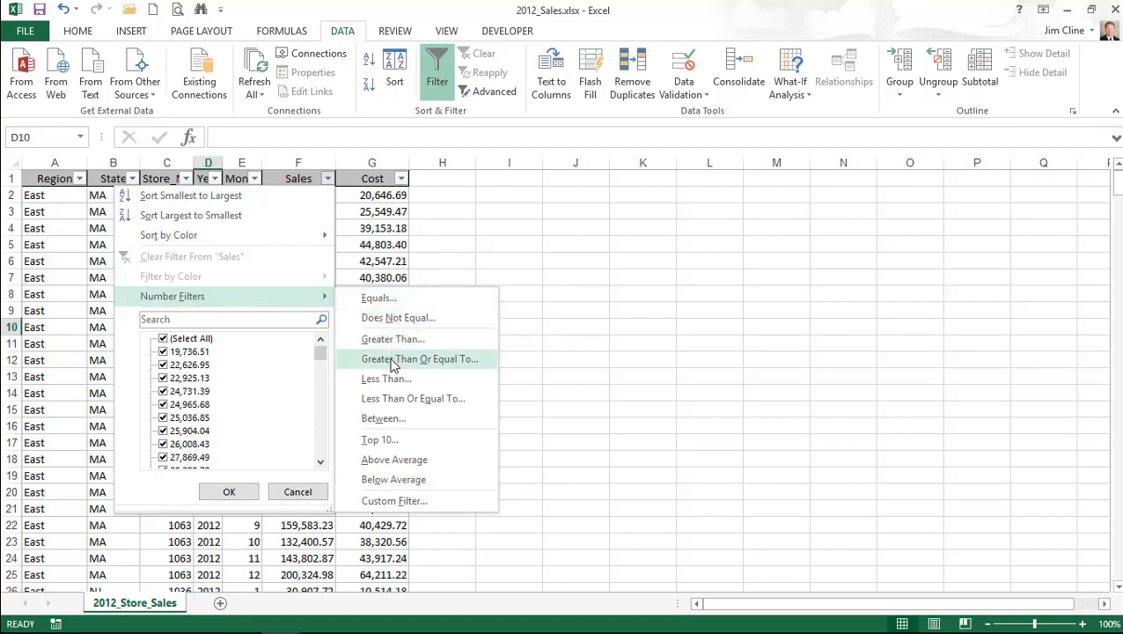
pyautogui.click(414, 449)
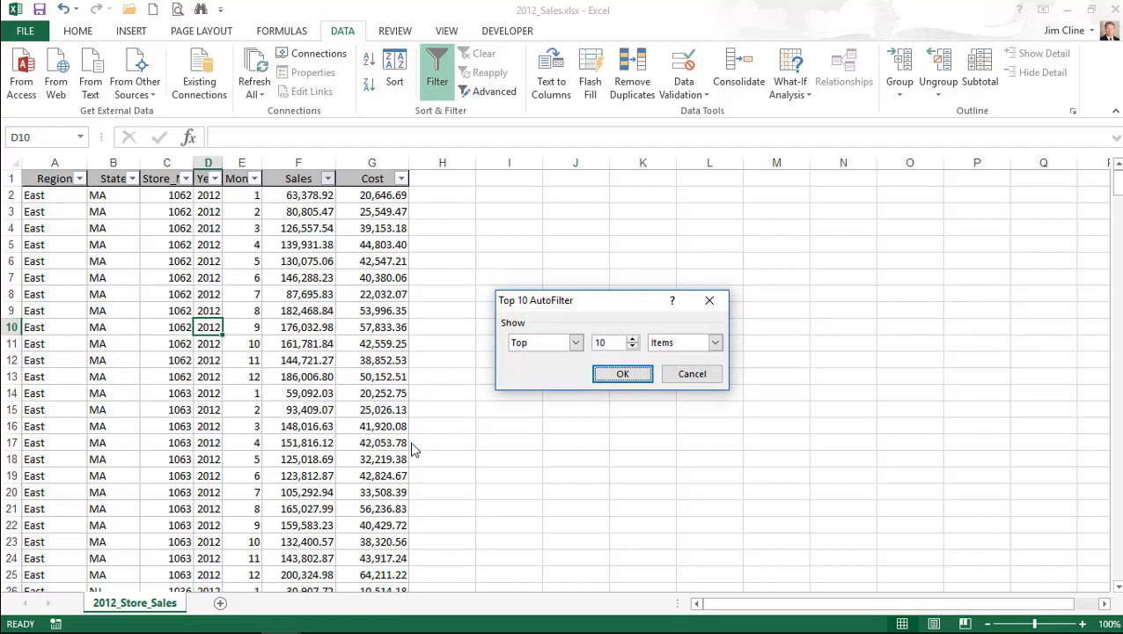
pyautogui.click(633, 339)
pyautogui.click(633, 339)
pyautogui.click(633, 339)
pyautogui.click(636, 338)
pyautogui.click(636, 338)
pyautogui.click(635, 339)
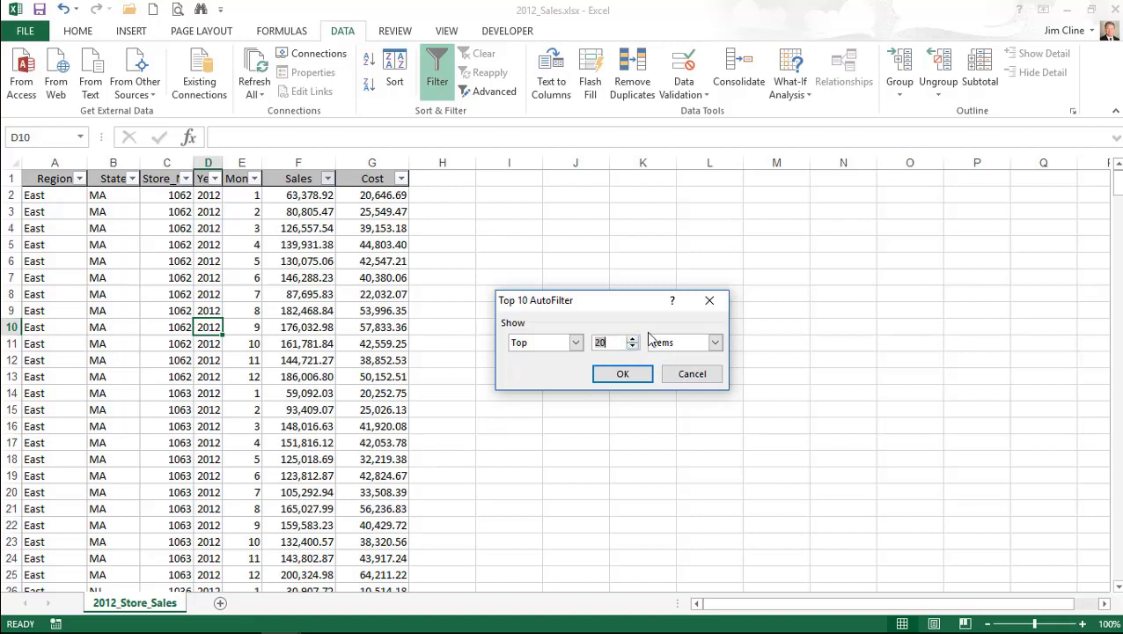
pyautogui.click(623, 374)
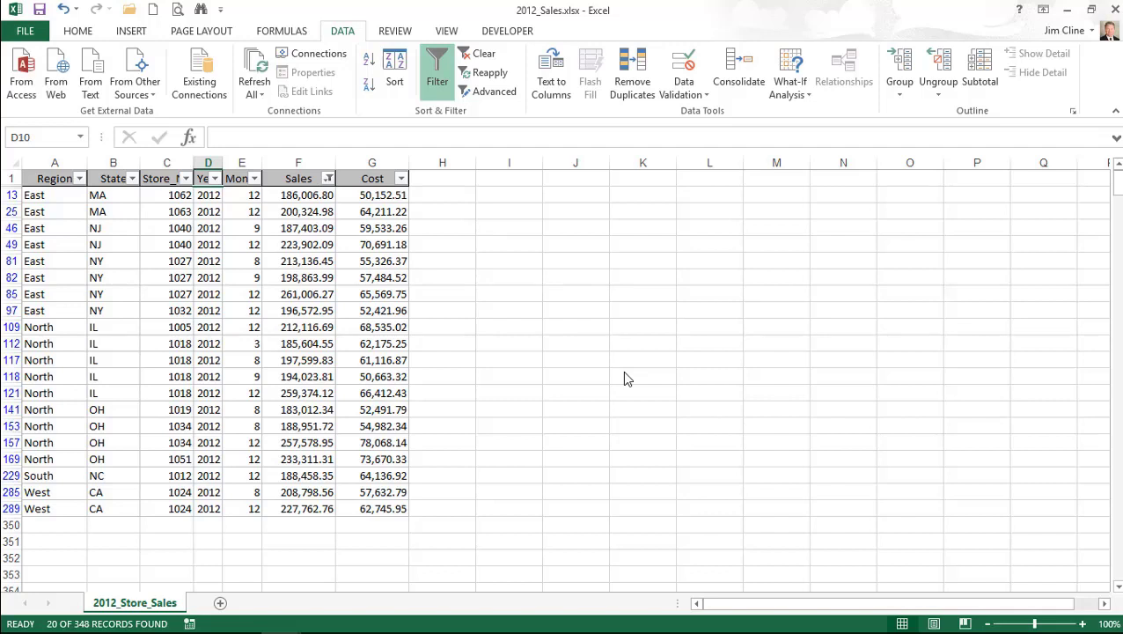
# Step: Reselect all values in the Sales filter to show the full list
pyautogui.click(328, 178)
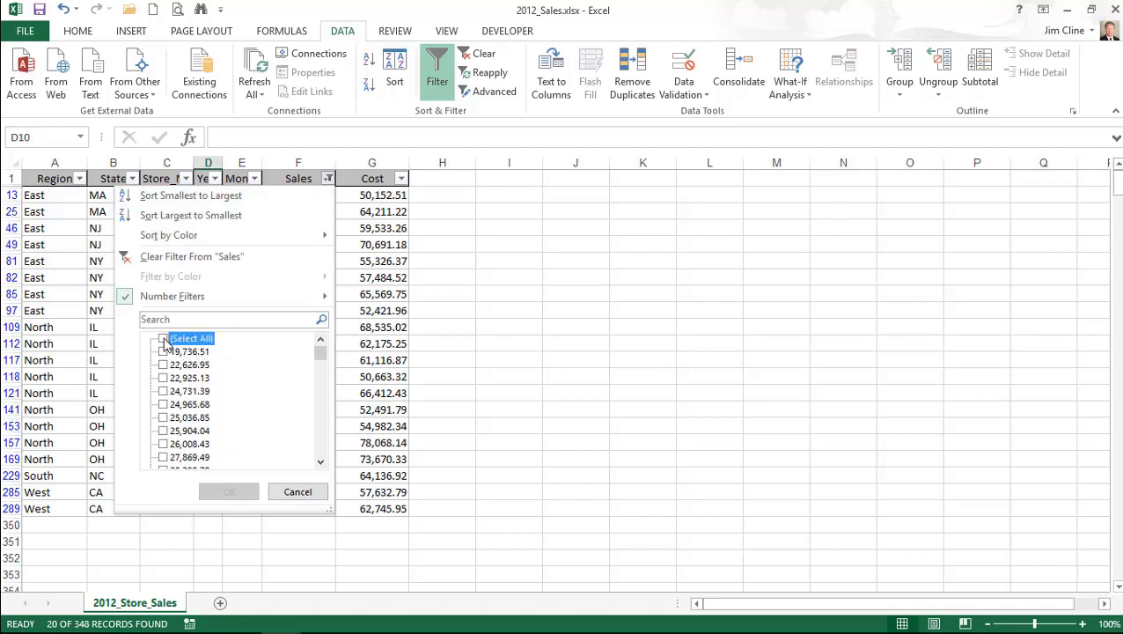
pyautogui.click(164, 338)
pyautogui.click(227, 493)
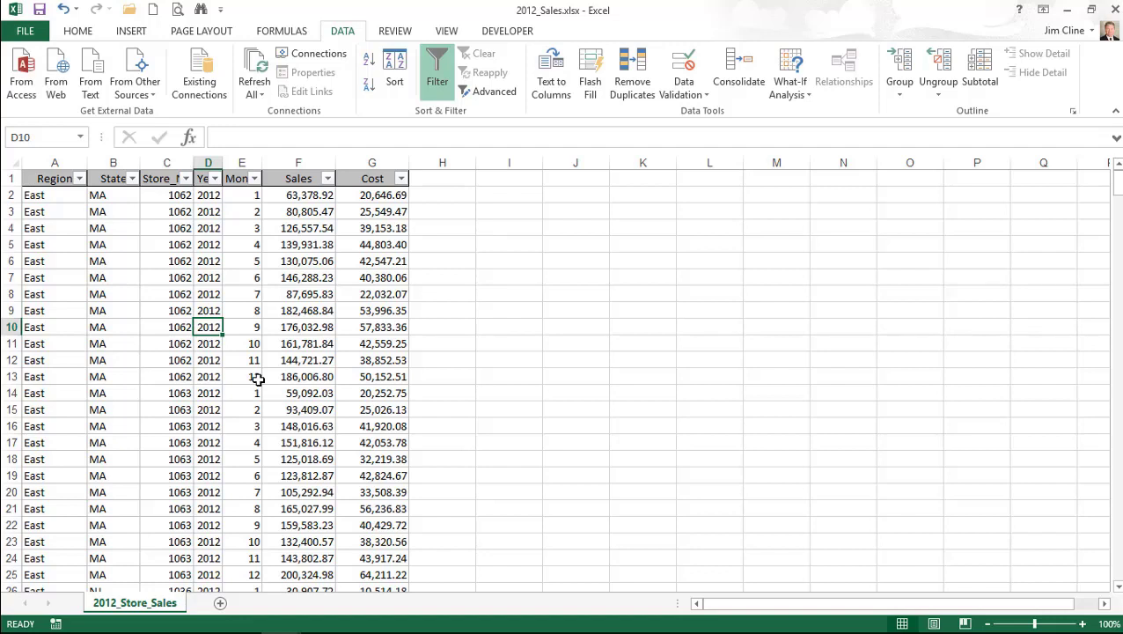
# Step: Switch to the myItem.xlsx workbook and turn on filtering for its item list
pyautogui.moveTo(282, 628)
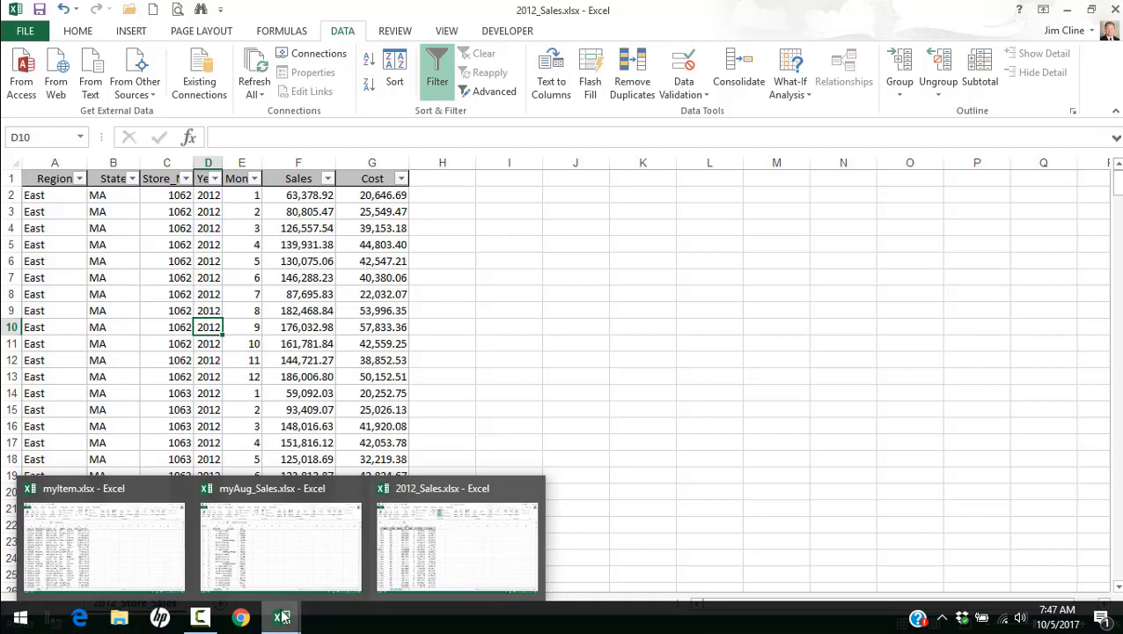
pyautogui.click(108, 528)
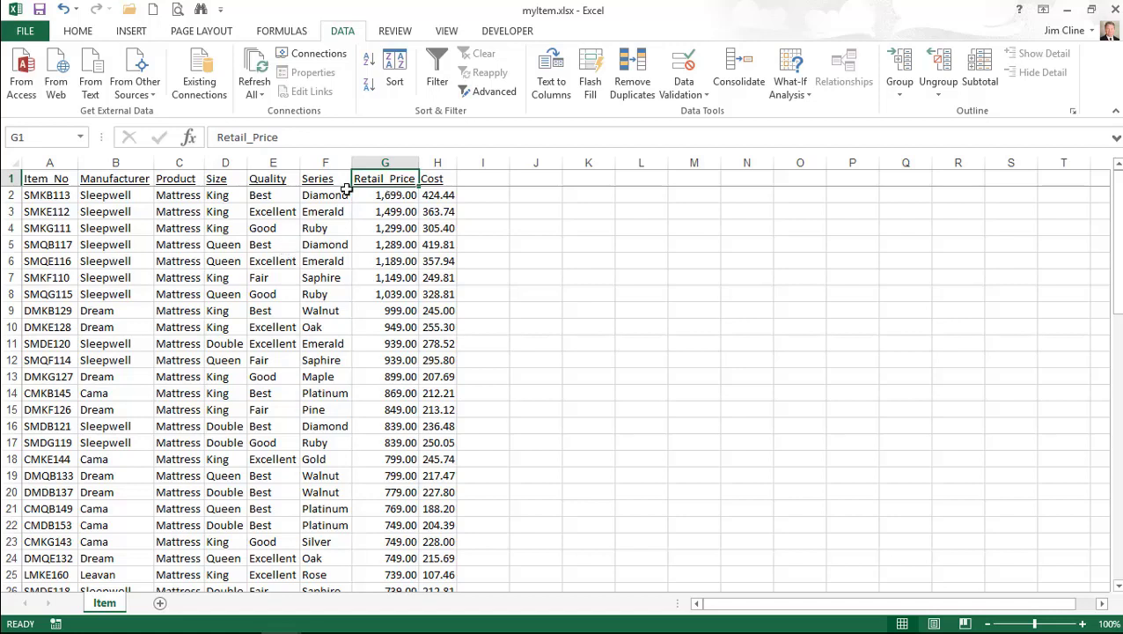
pyautogui.click(443, 70)
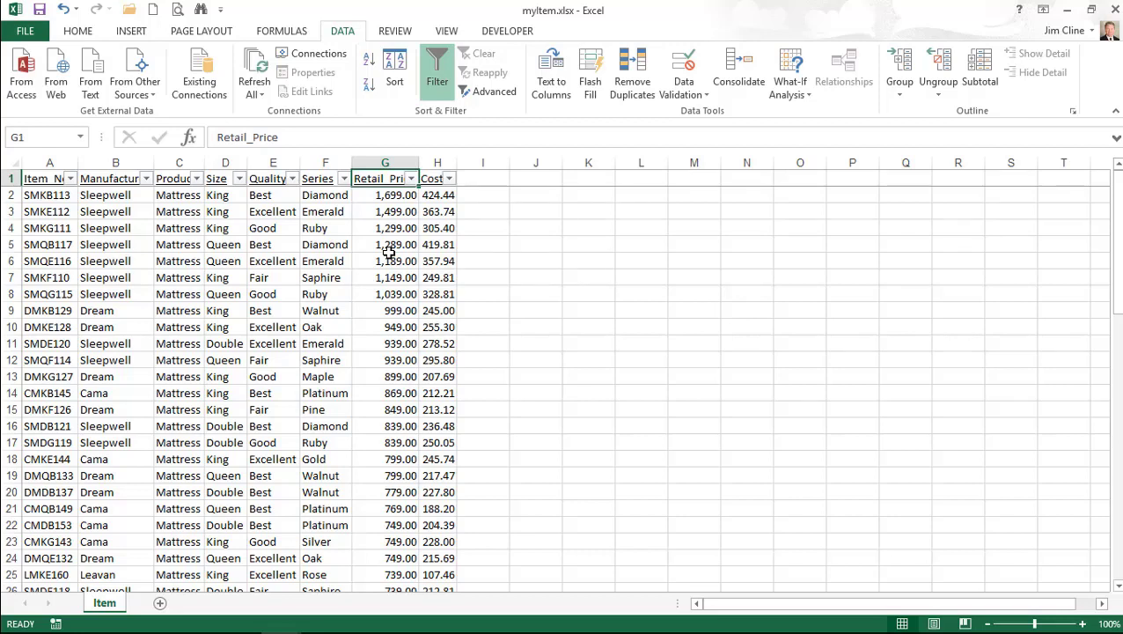
# Step: Search the Series column's filter values for "o", leaving the filter unapplied
pyautogui.click(344, 179)
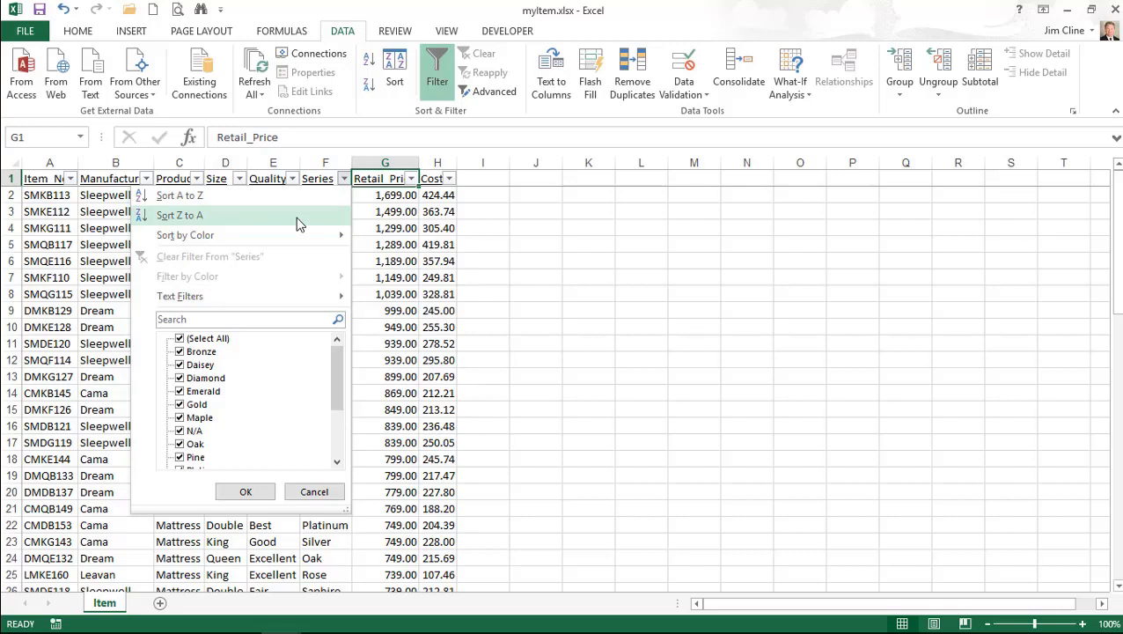
pyautogui.click(191, 320)
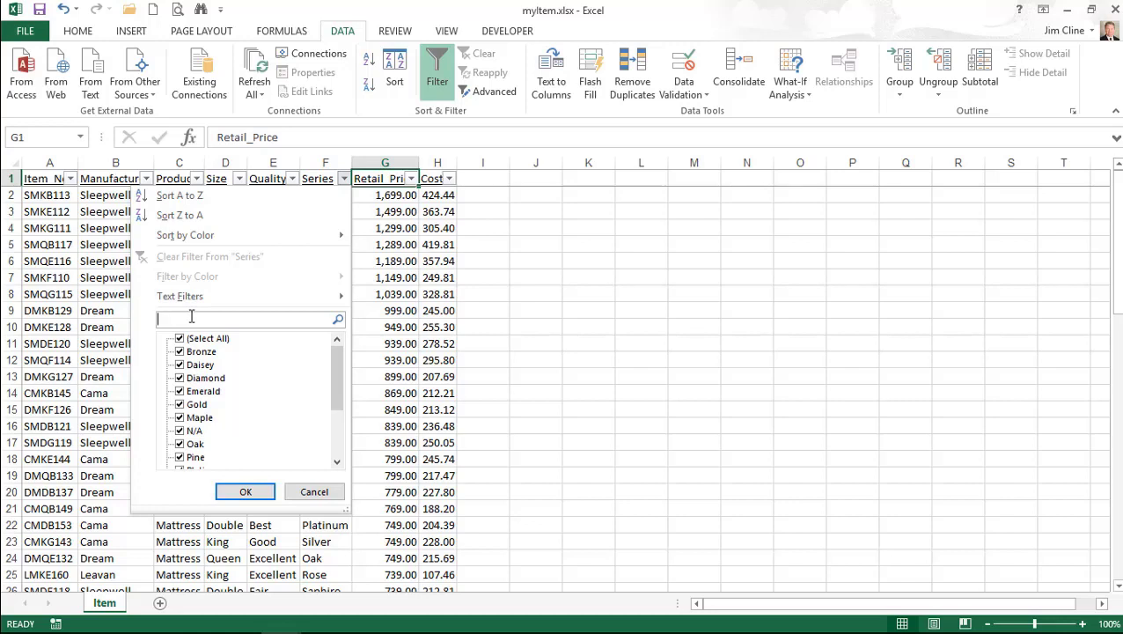
pyautogui.write('o')
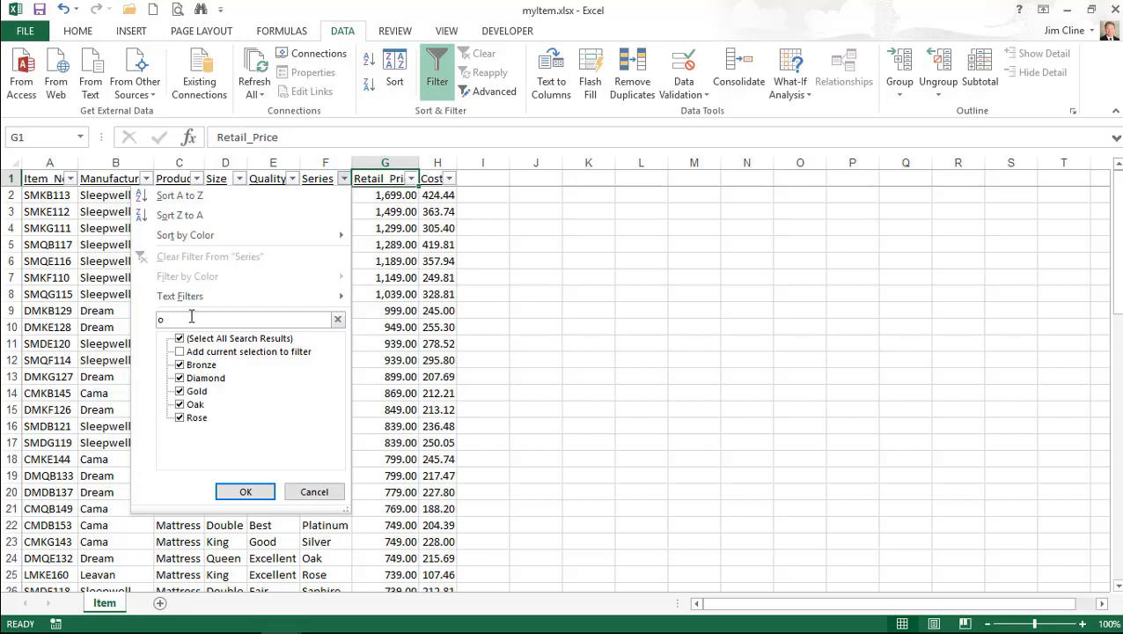
pyautogui.click(318, 493)
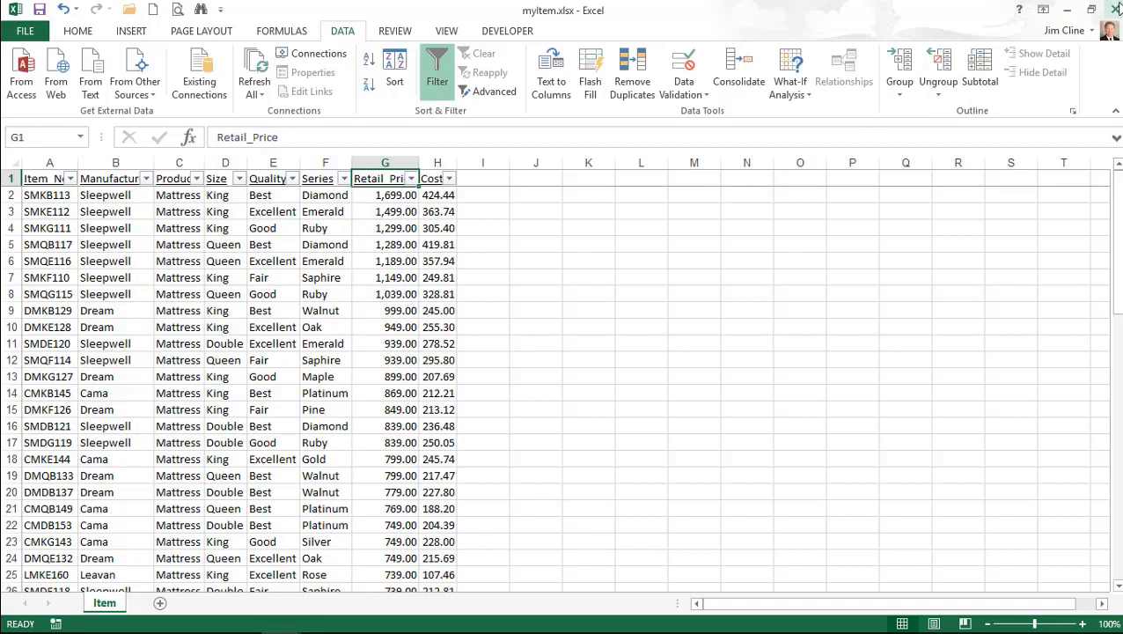
# Step: Close the myItem.xlsx workbook and save its changes
pyautogui.click(1116, 12)
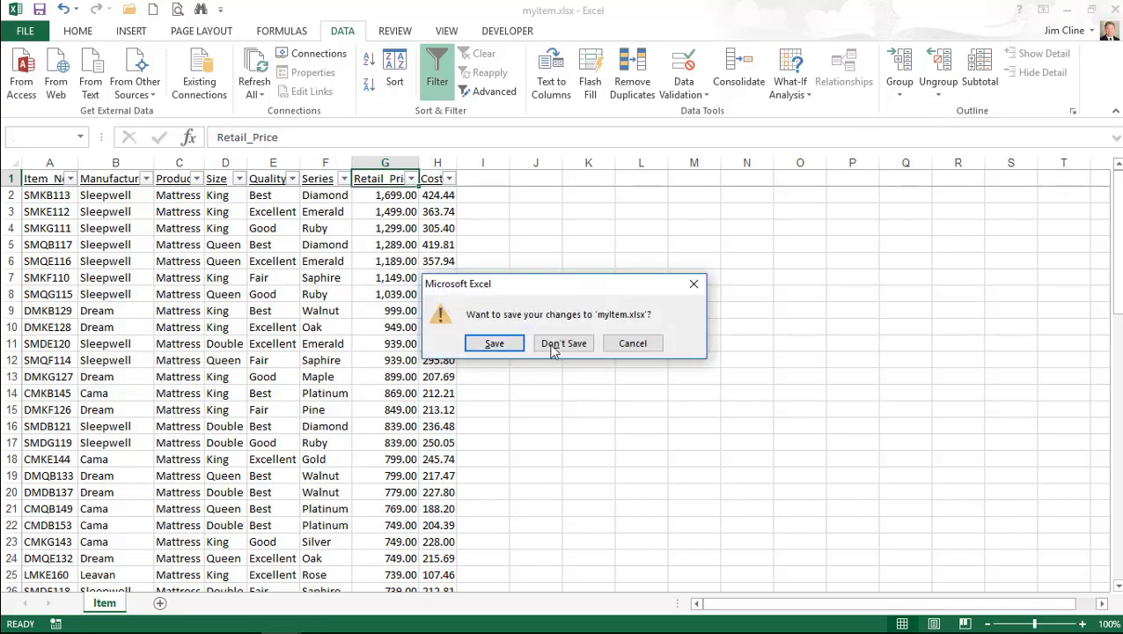
pyautogui.click(490, 350)
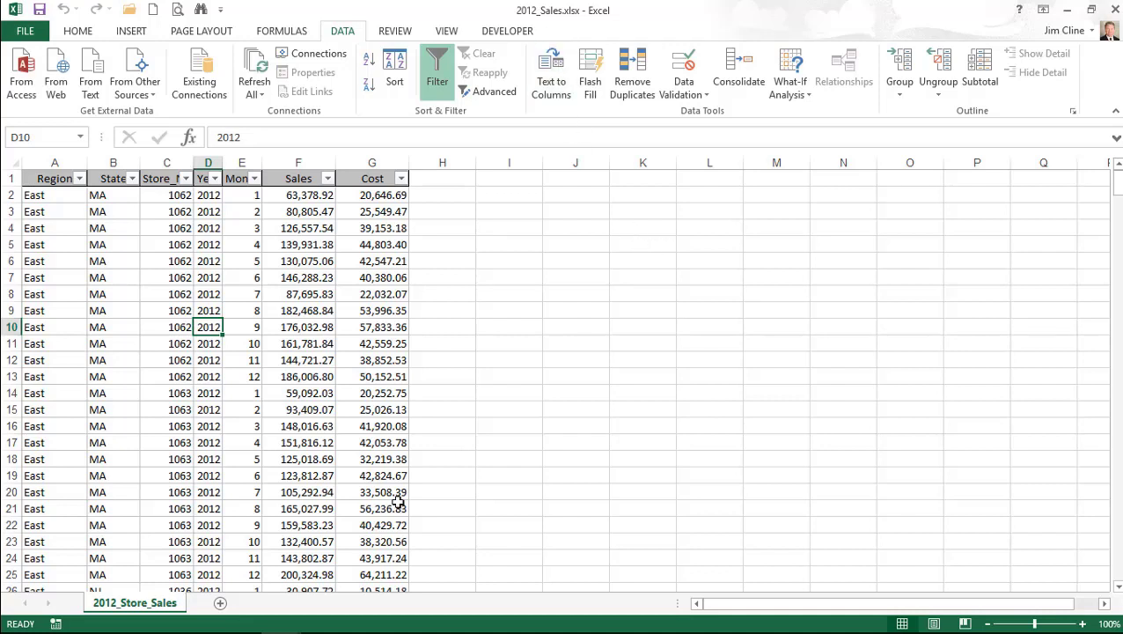
pyautogui.click(129, 10)
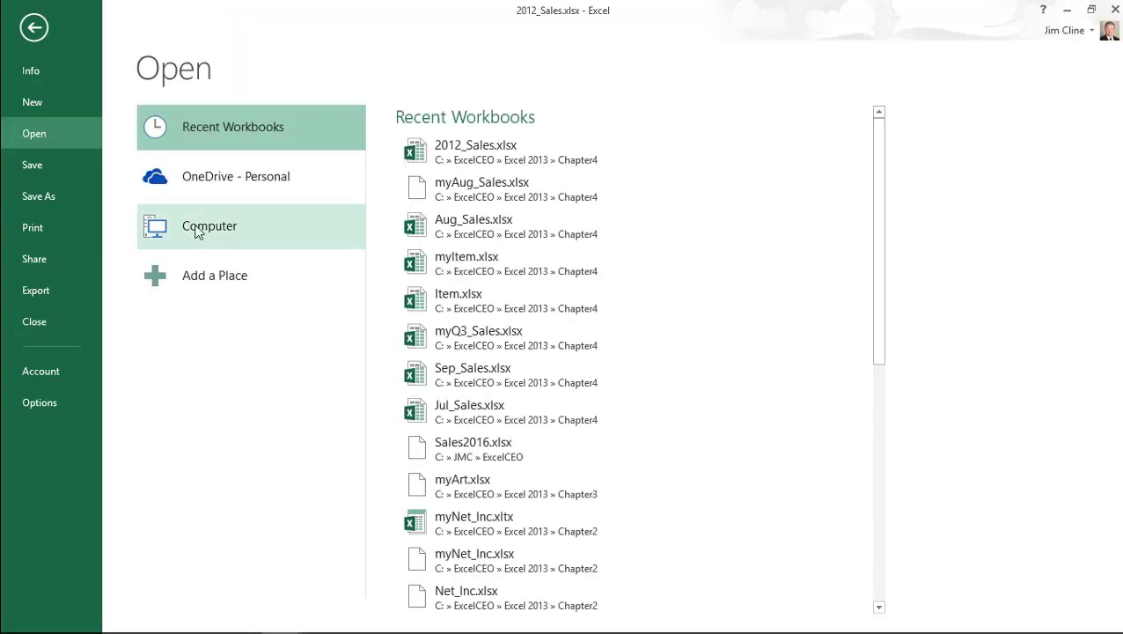
pyautogui.click(196, 225)
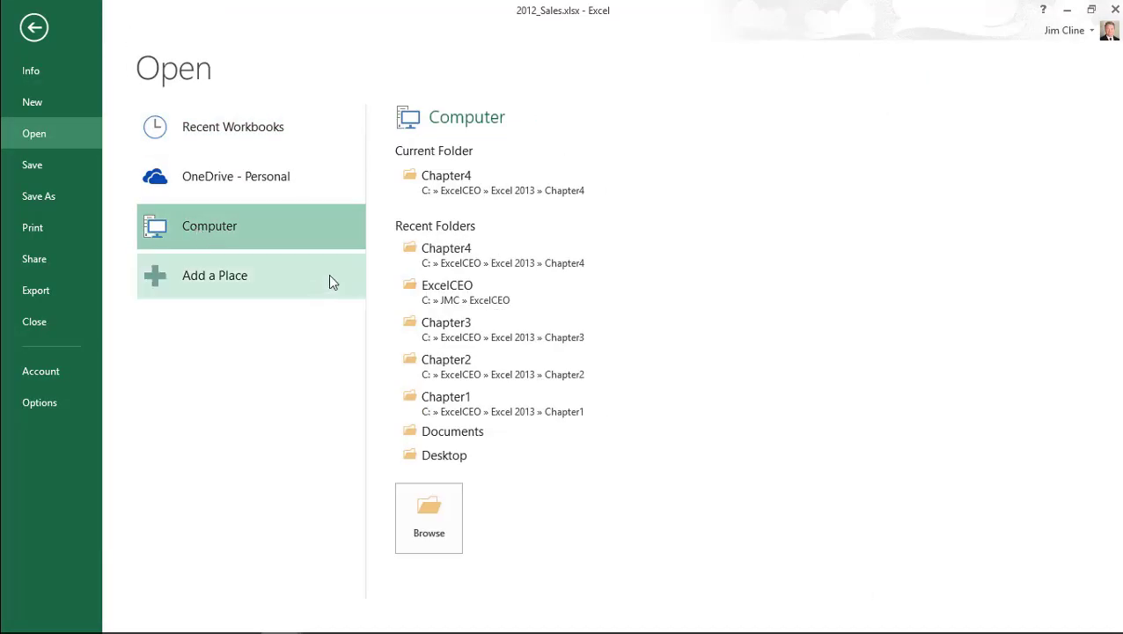
pyautogui.click(469, 176)
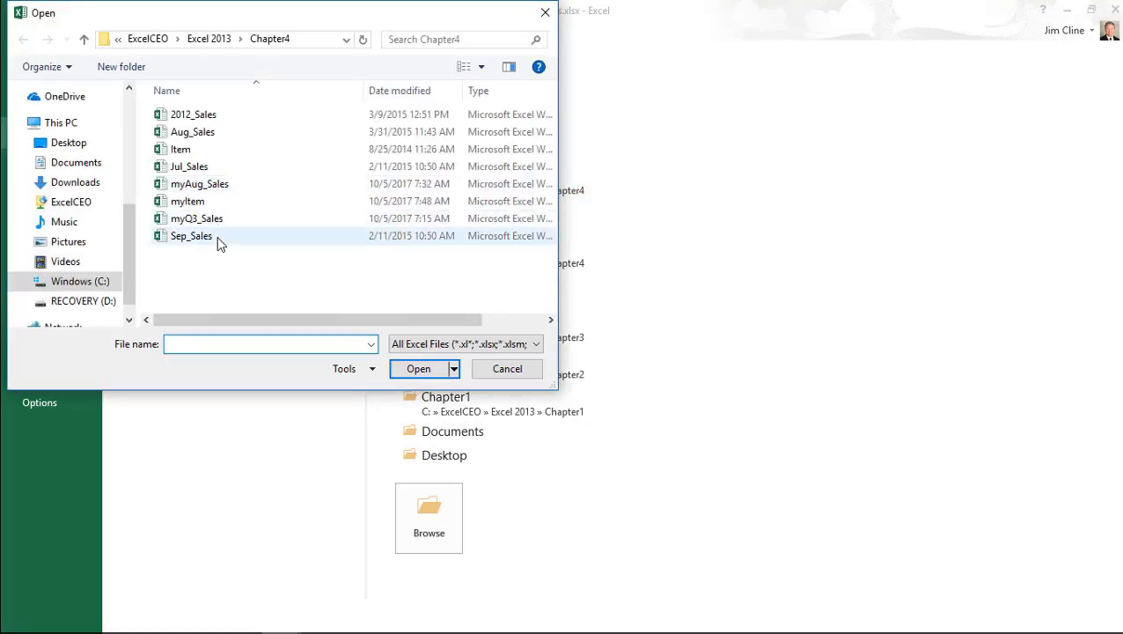
pyautogui.click(185, 116)
pyautogui.click(497, 374)
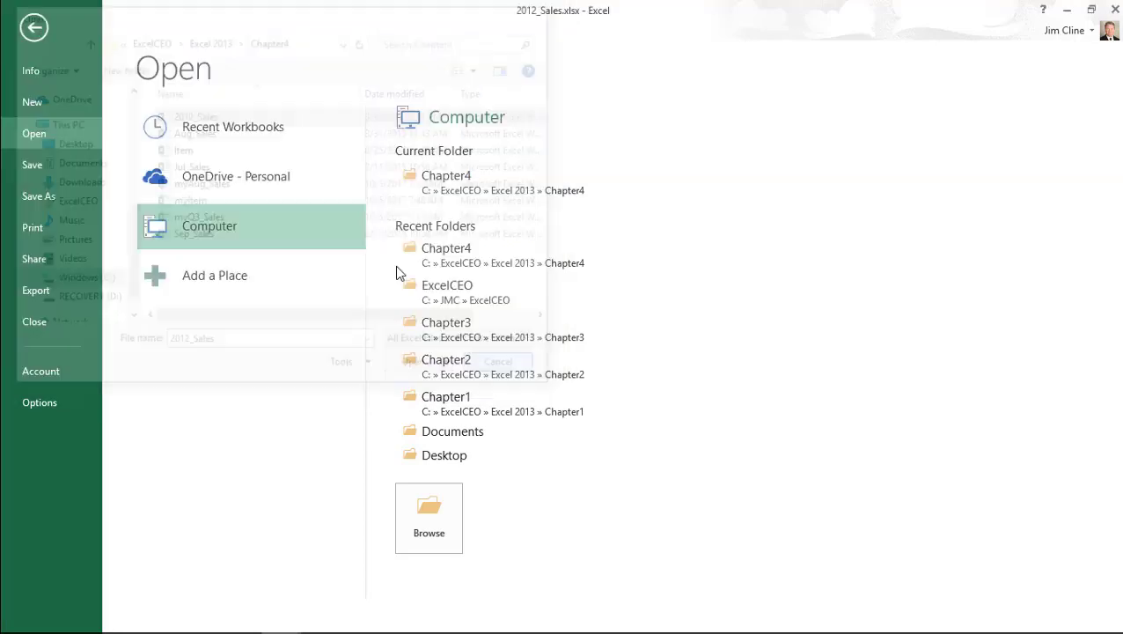
pyautogui.click(36, 23)
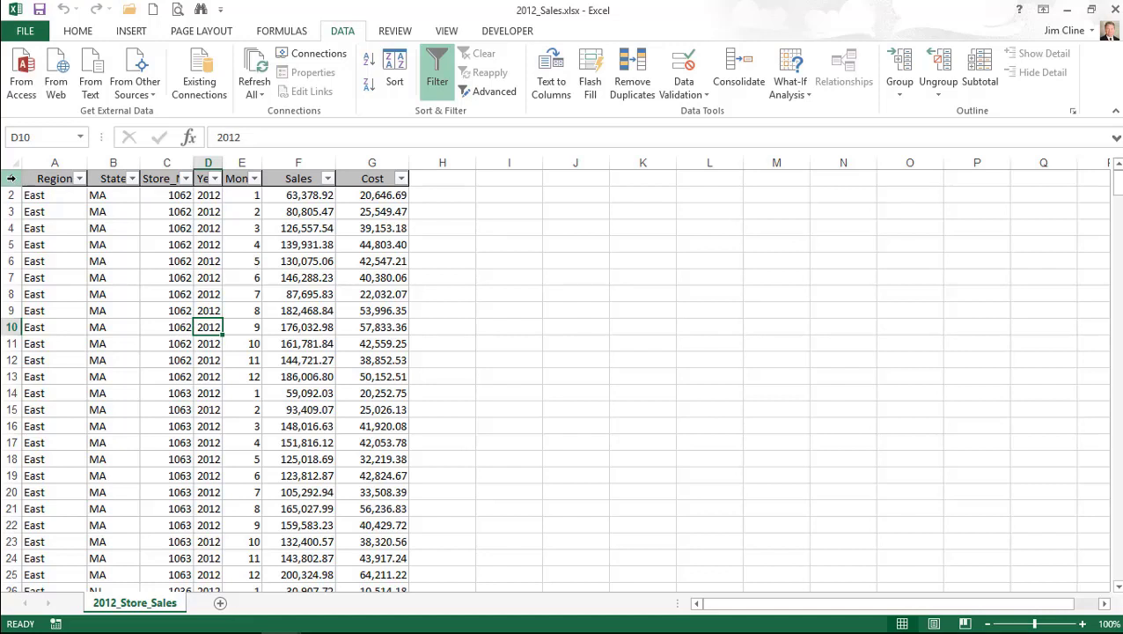
# Step: Insert five blank sheet rows above the header row of the 2012_Store_Sales list
pyautogui.moveTo(10, 179); pyautogui.dragTo(16, 246)
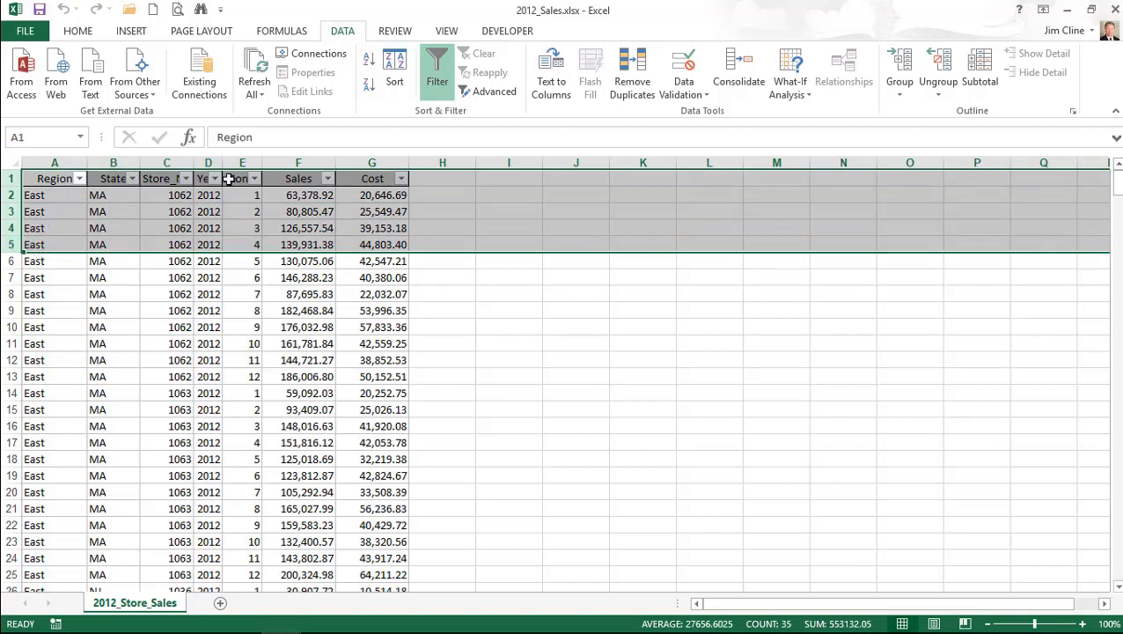
pyautogui.click(80, 31)
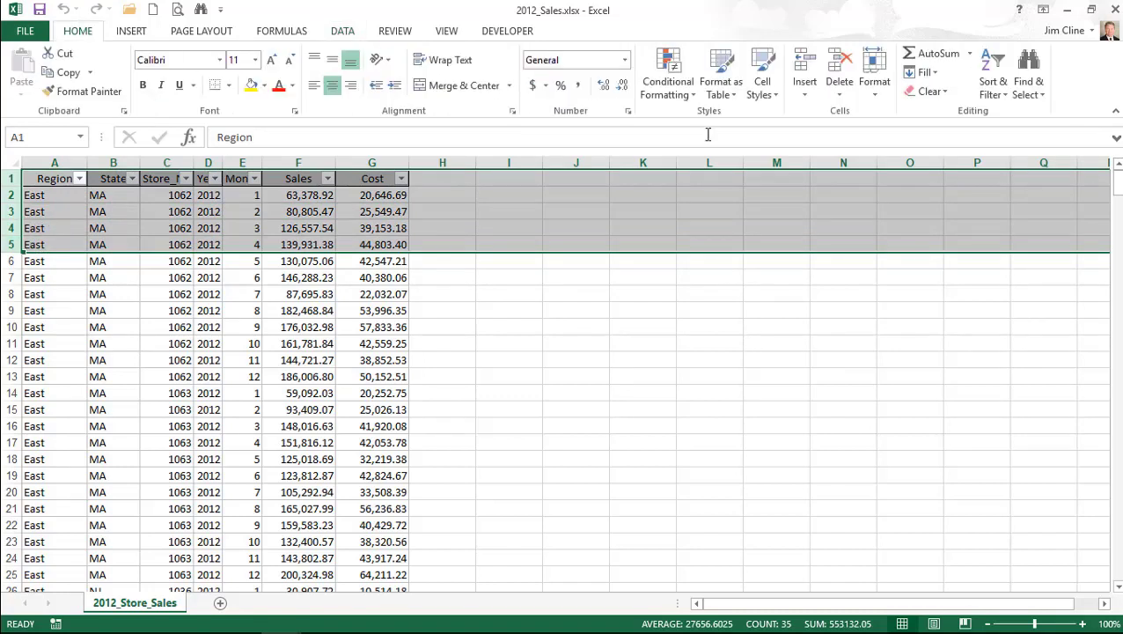
pyautogui.click(806, 95)
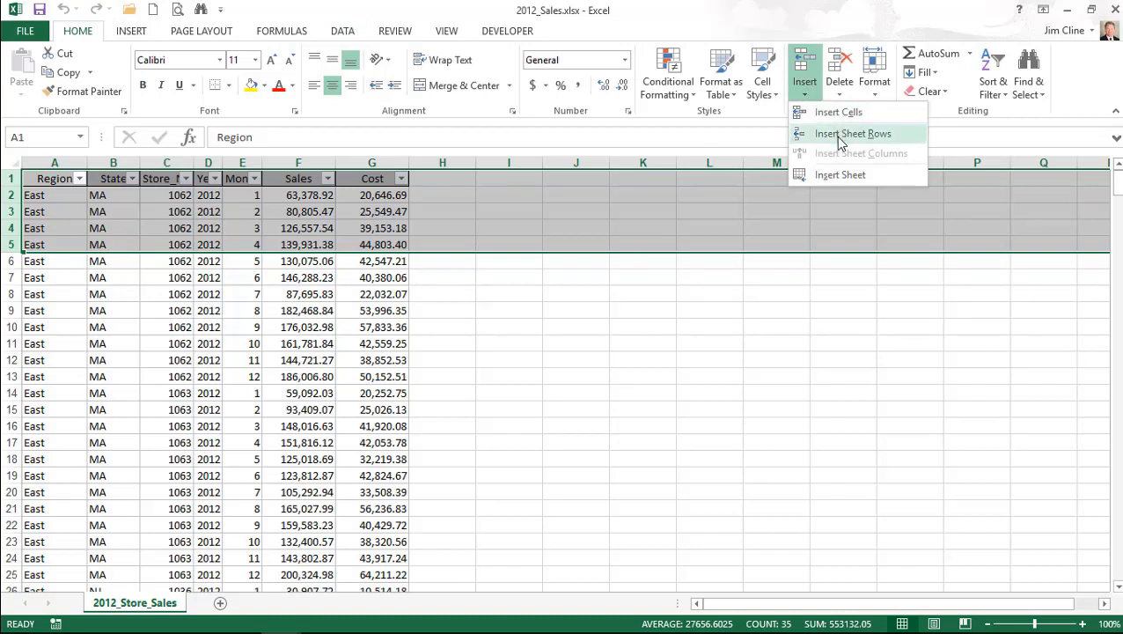
pyautogui.press('Escape')
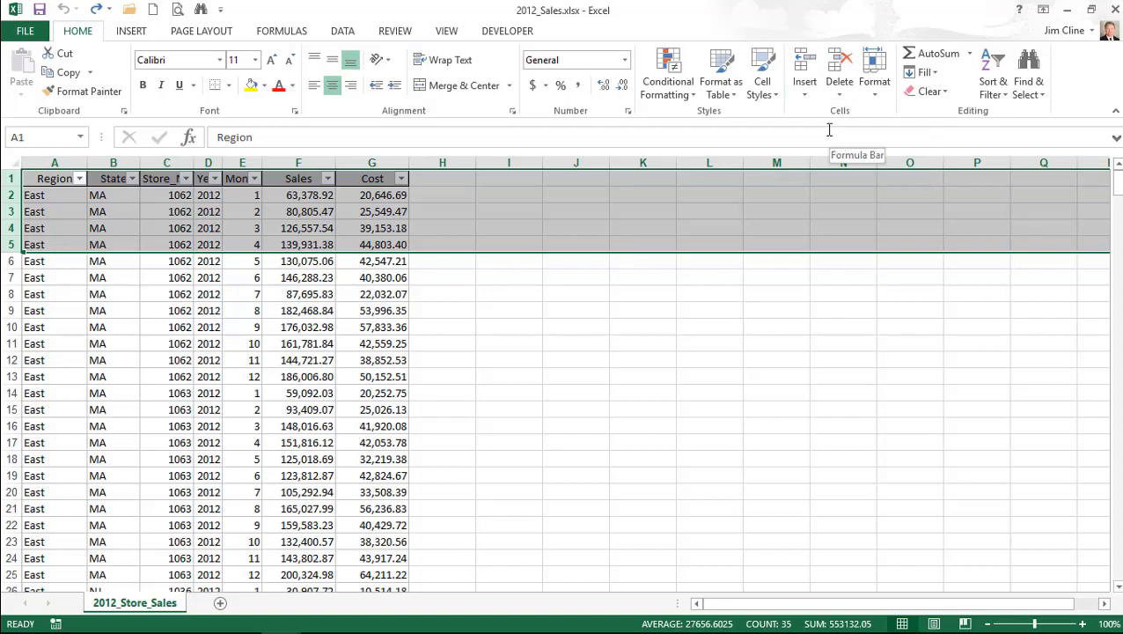
pyautogui.click(808, 68)
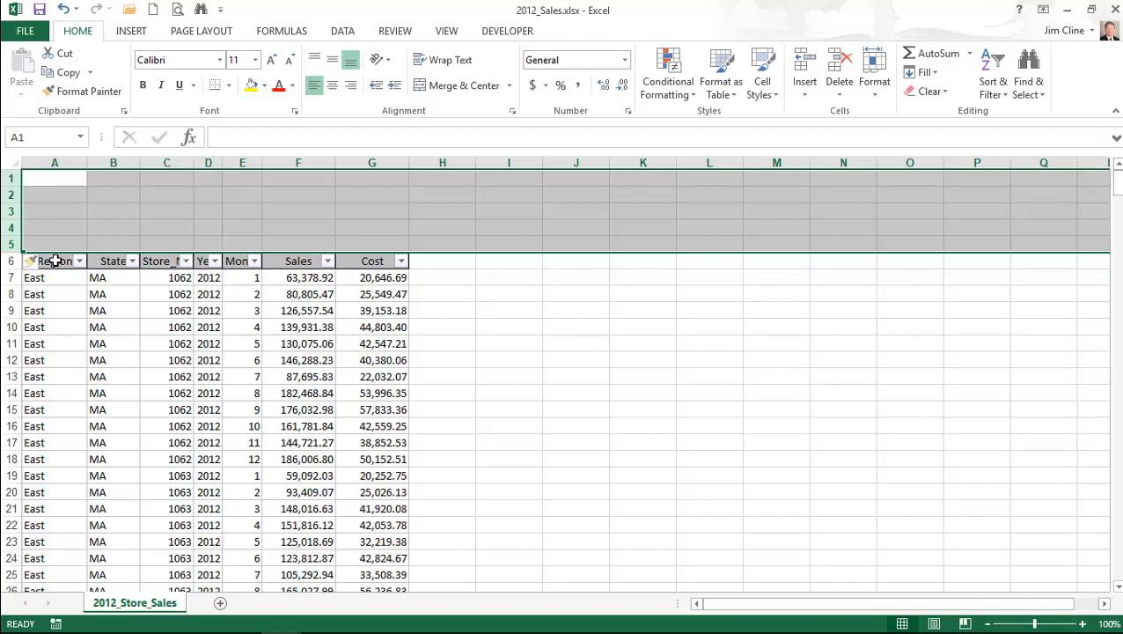
# Step: Copy the column headings from A6:G6 into row 1, starting at cell A1
pyautogui.moveTo(55, 260); pyautogui.dragTo(373, 261)
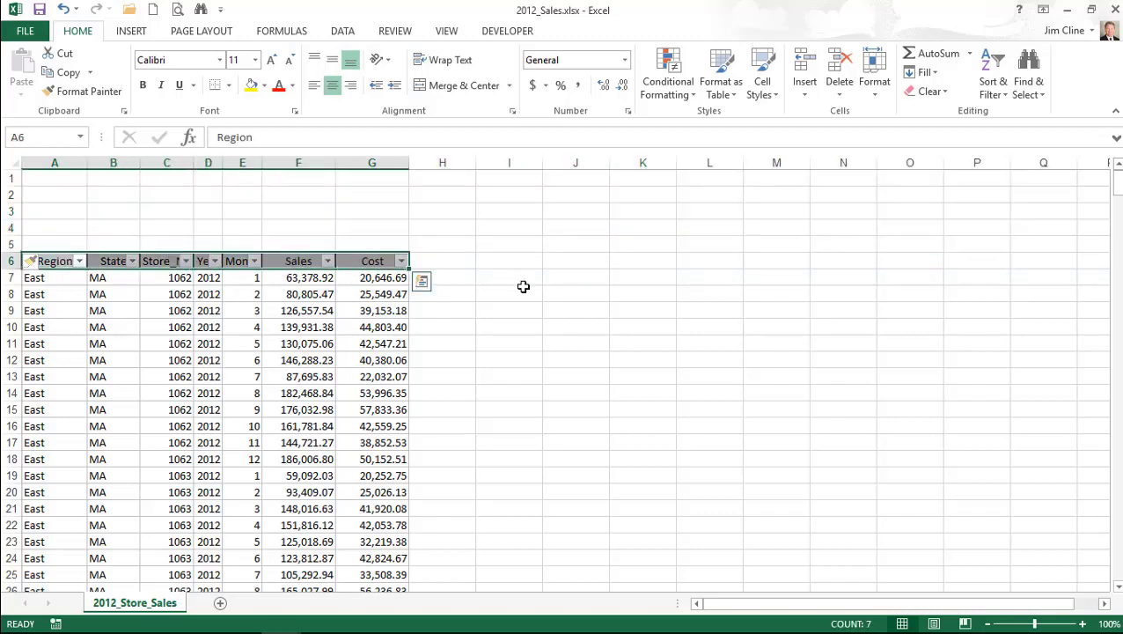
pyautogui.click(63, 73)
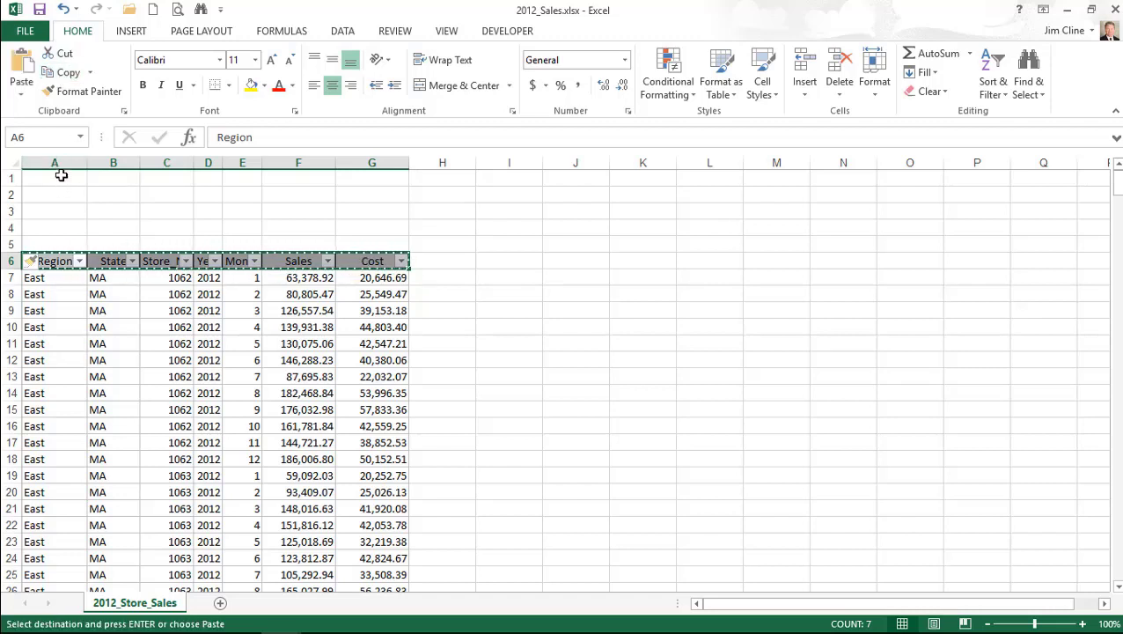
pyautogui.click(61, 175)
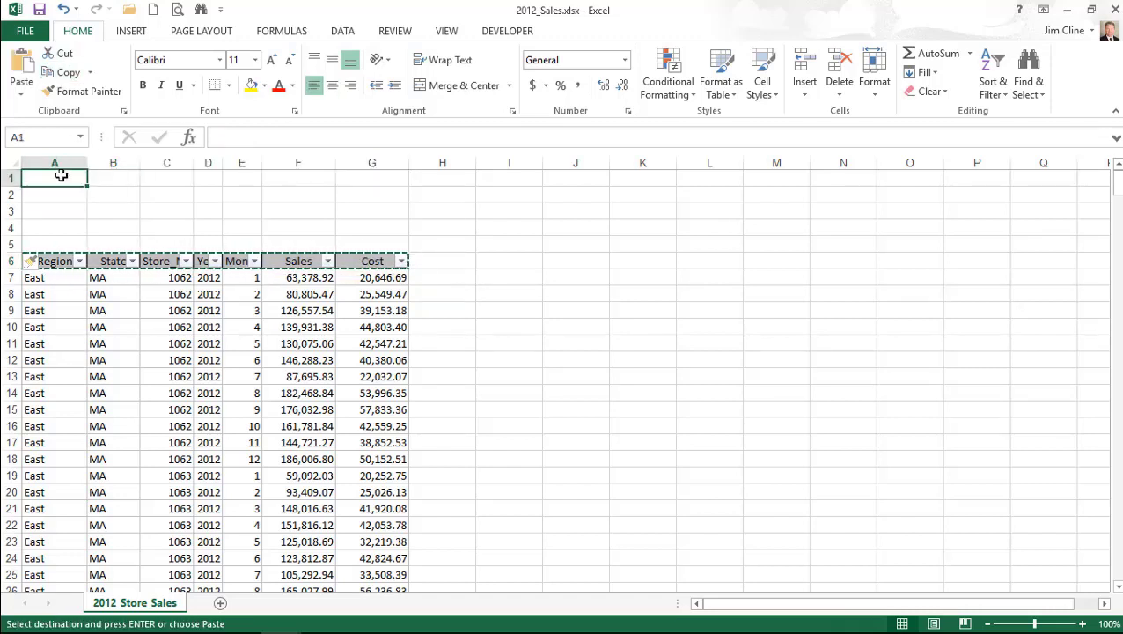
pyautogui.click(24, 63)
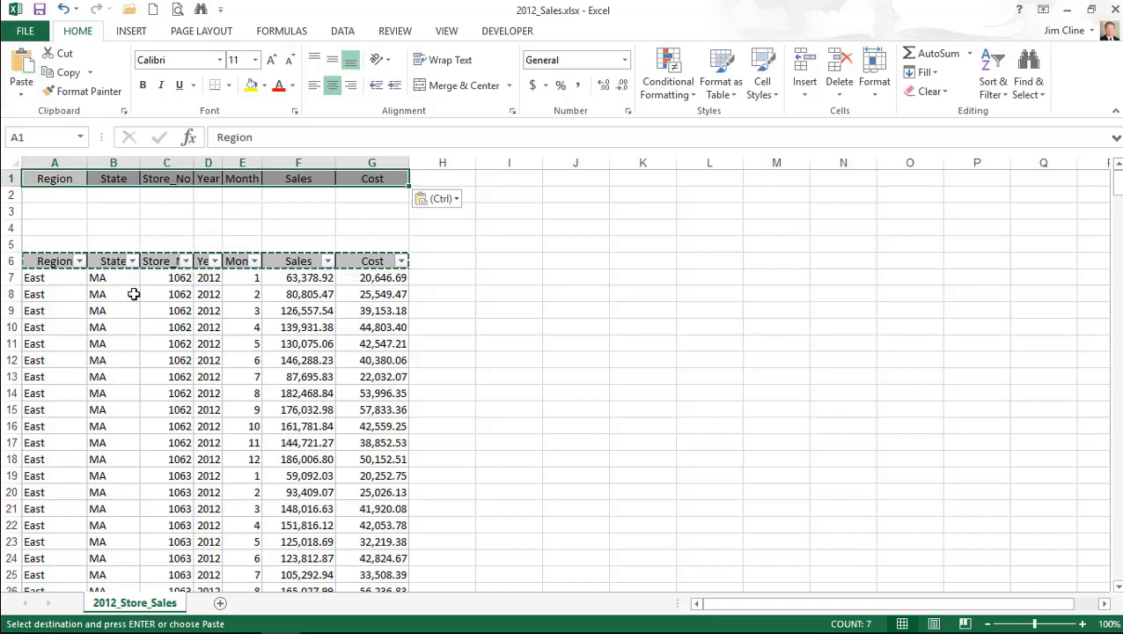
# Step: Turn off the AutoFilter on the store sales list
pyautogui.click(156, 309)
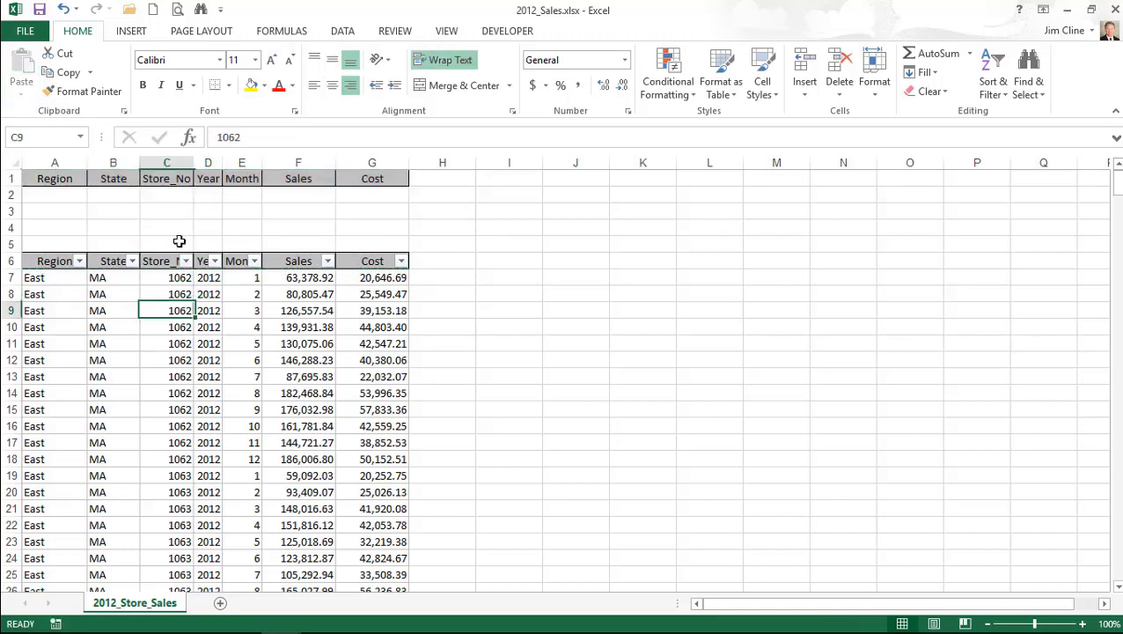
pyautogui.click(343, 31)
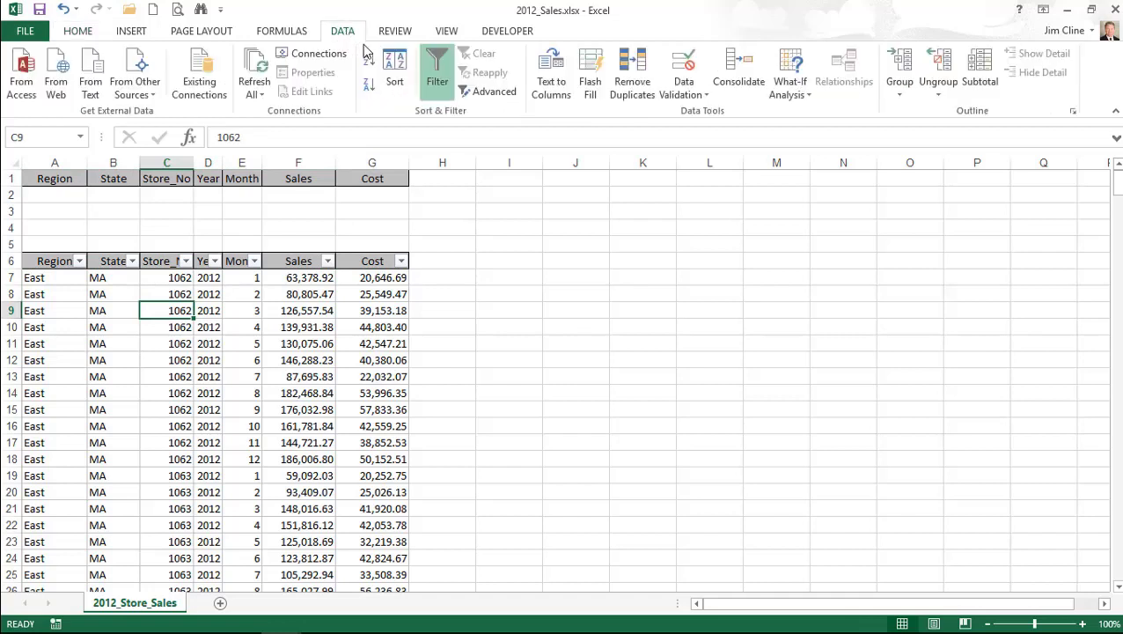
pyautogui.click(435, 76)
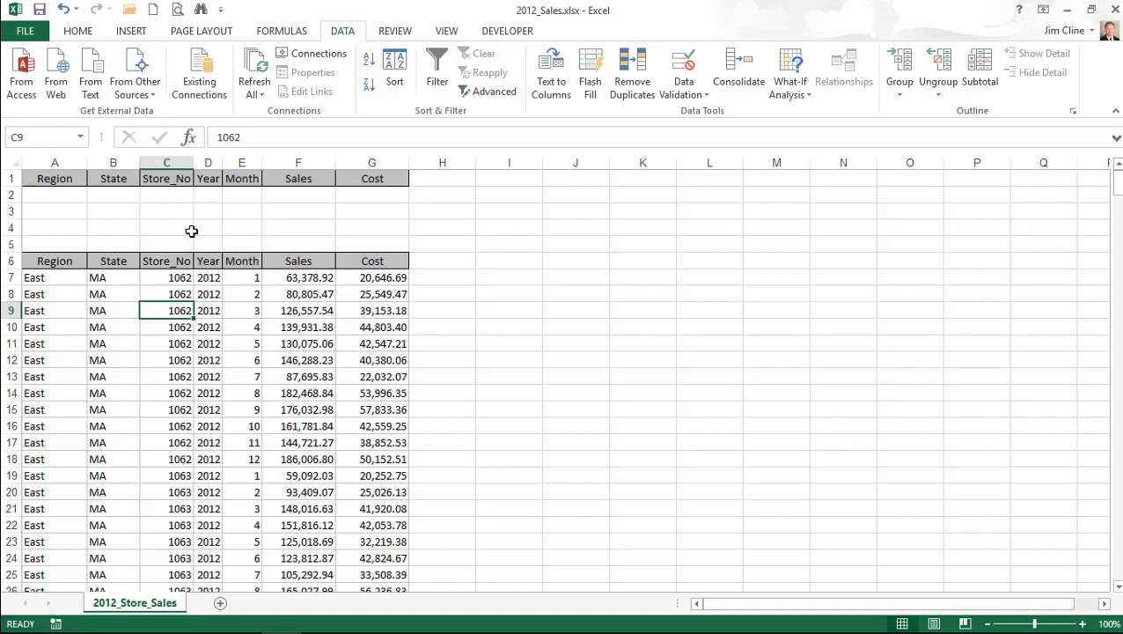
# Step: Enter 5 in cell E2 as the criterion under the copied Month heading
pyautogui.click(245, 193)
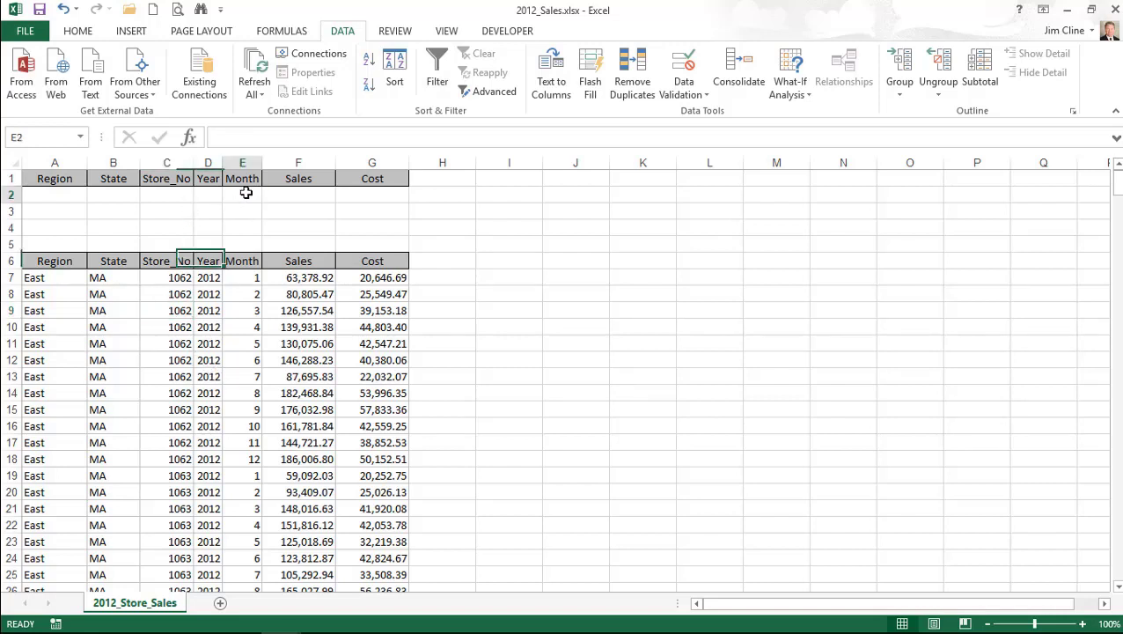
pyautogui.write('5')
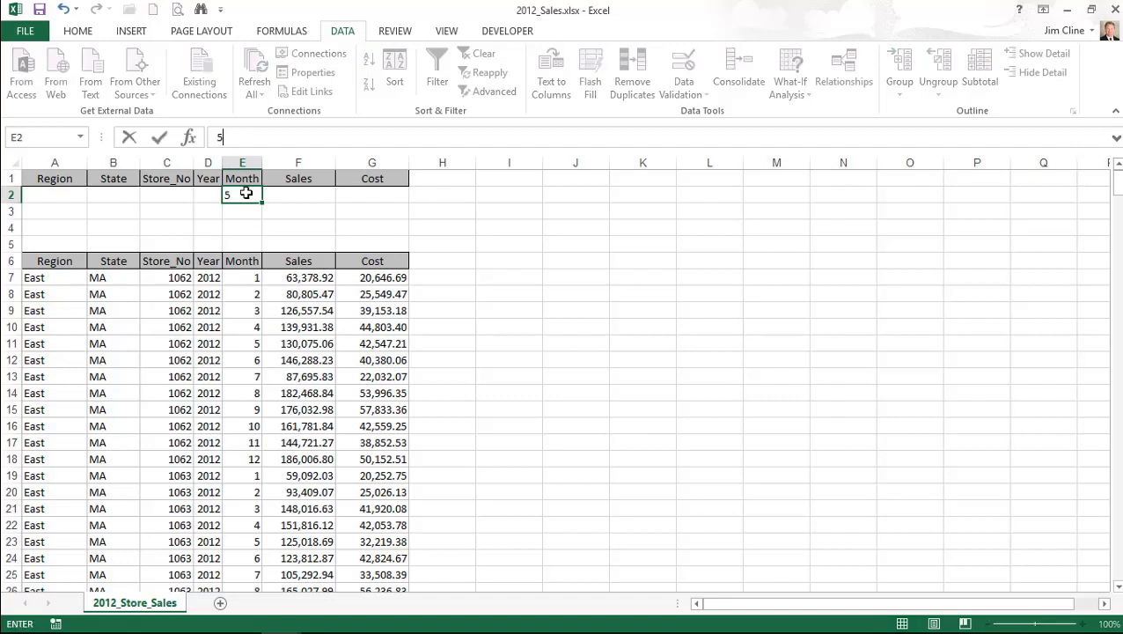
pyautogui.hotkey('ctrl', 'Return')
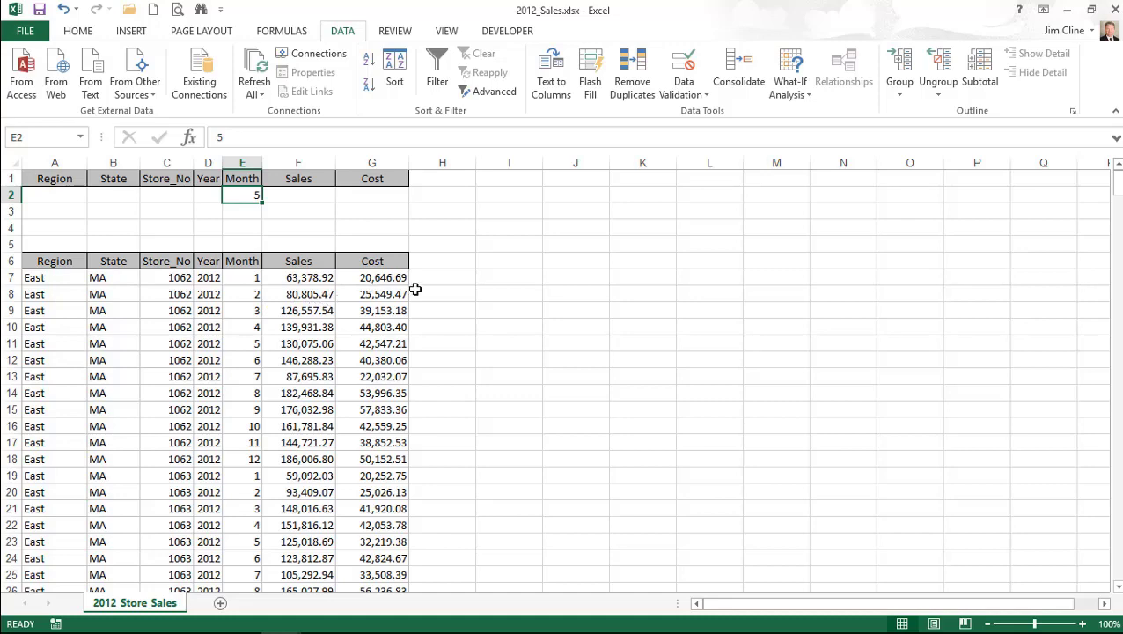
# Step: Apply an Advanced Filter in place to list range A6:G354, using A1:G2 as the criteria range
pyautogui.click(507, 100)
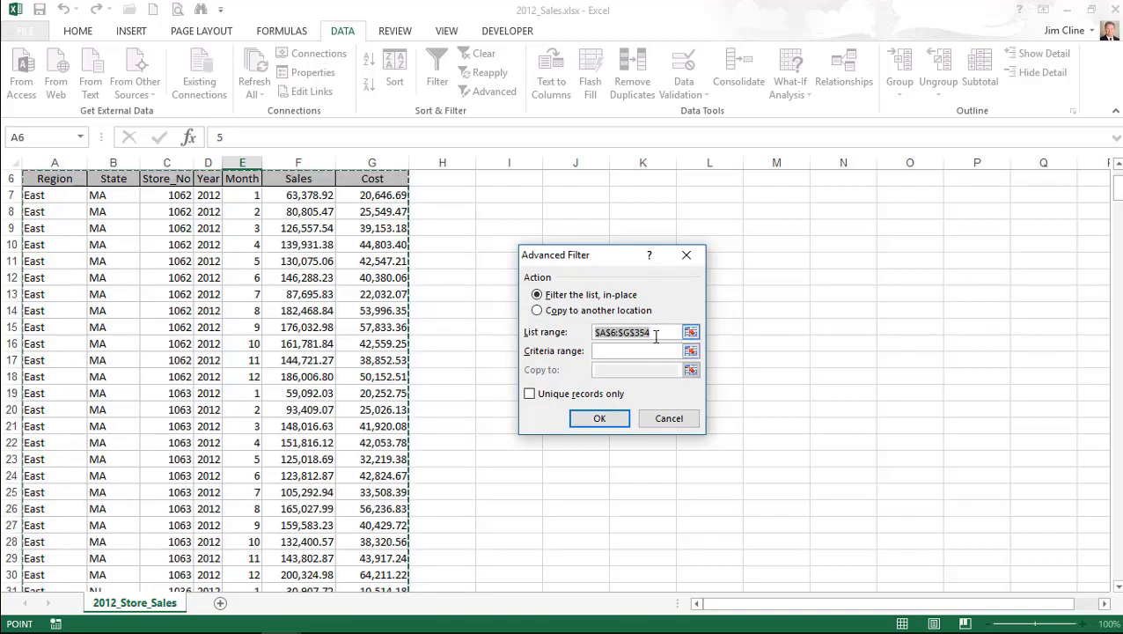
pyautogui.click(603, 350)
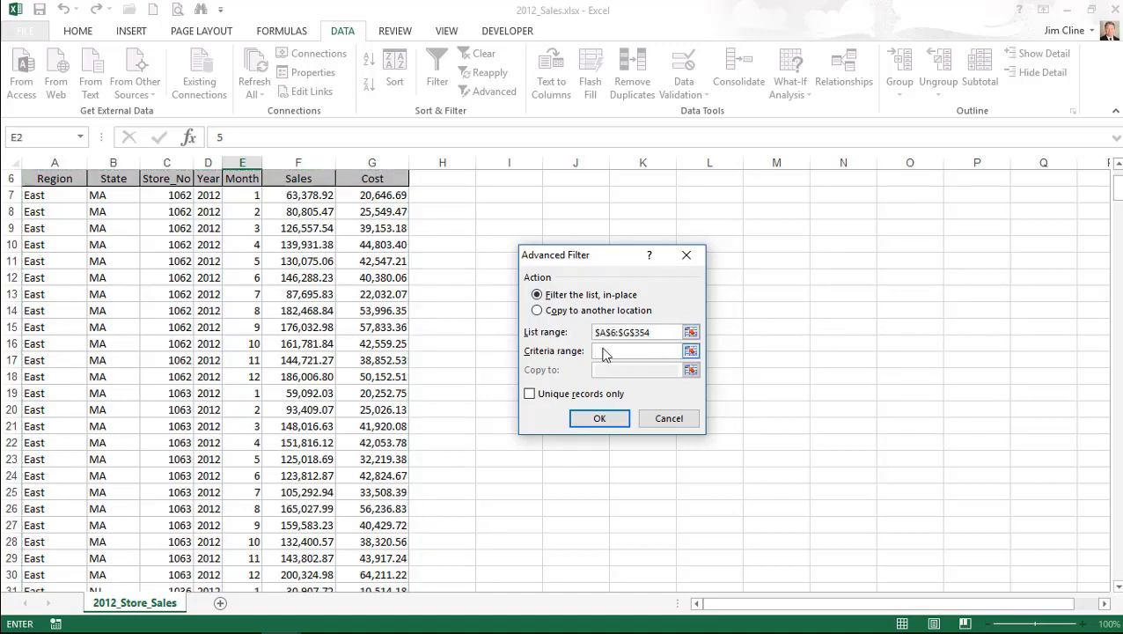
pyautogui.moveTo(1116, 188); pyautogui.dragTo(1117, 179)
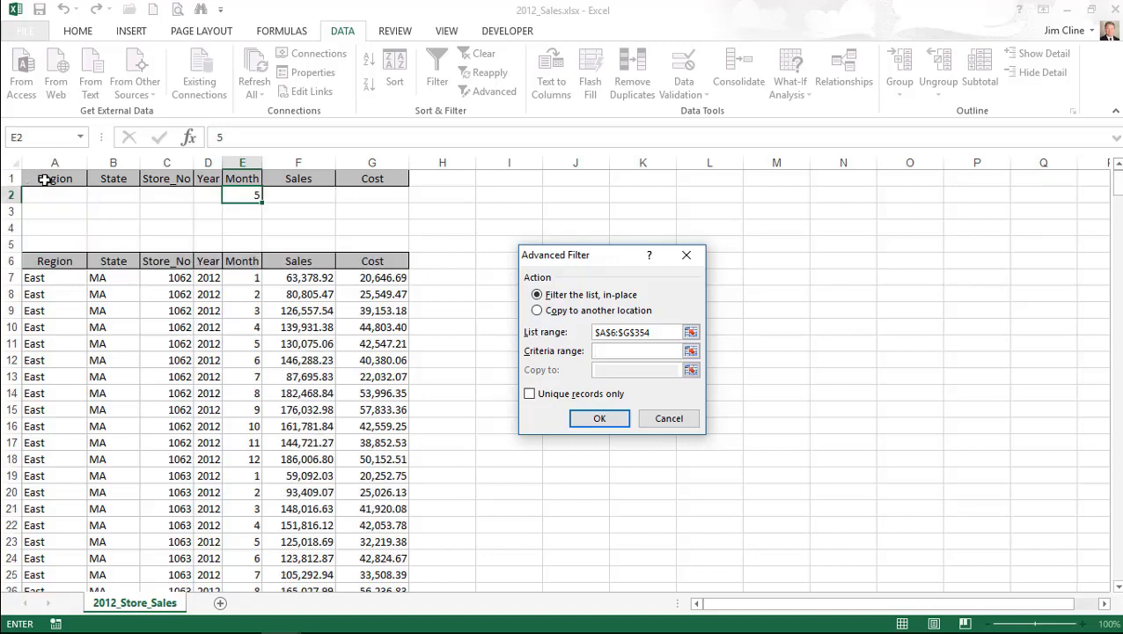
pyautogui.moveTo(45, 179); pyautogui.dragTo(375, 187)
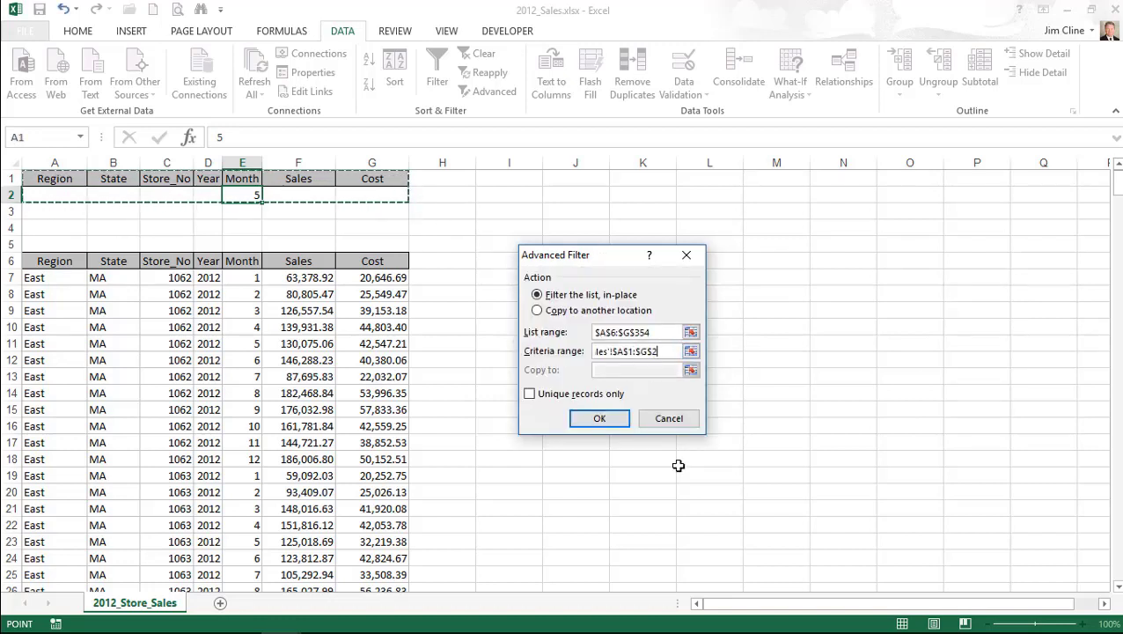
pyautogui.click(599, 418)
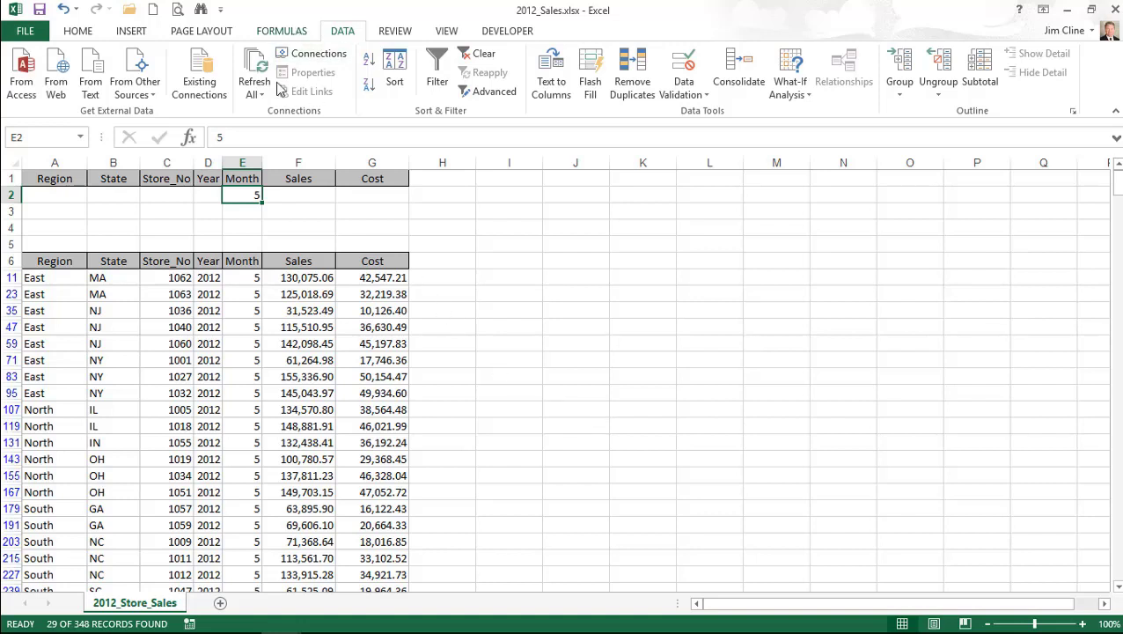
# Step: Enter 6 in cell E3 as a second Month criterion below the 5
pyautogui.click(243, 208)
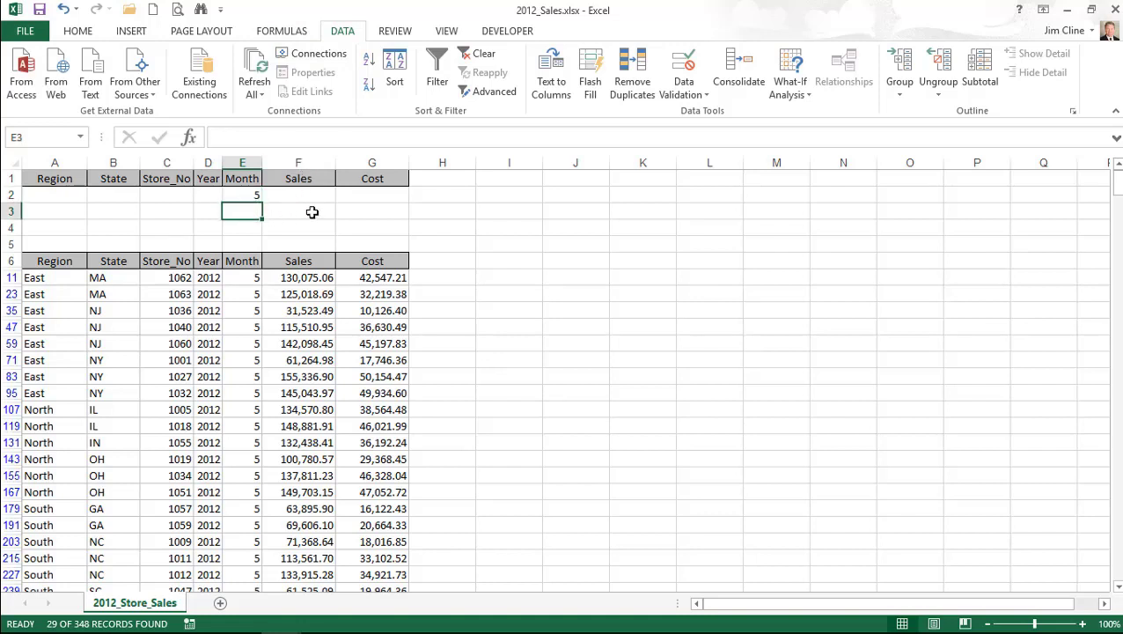
pyautogui.write('6')
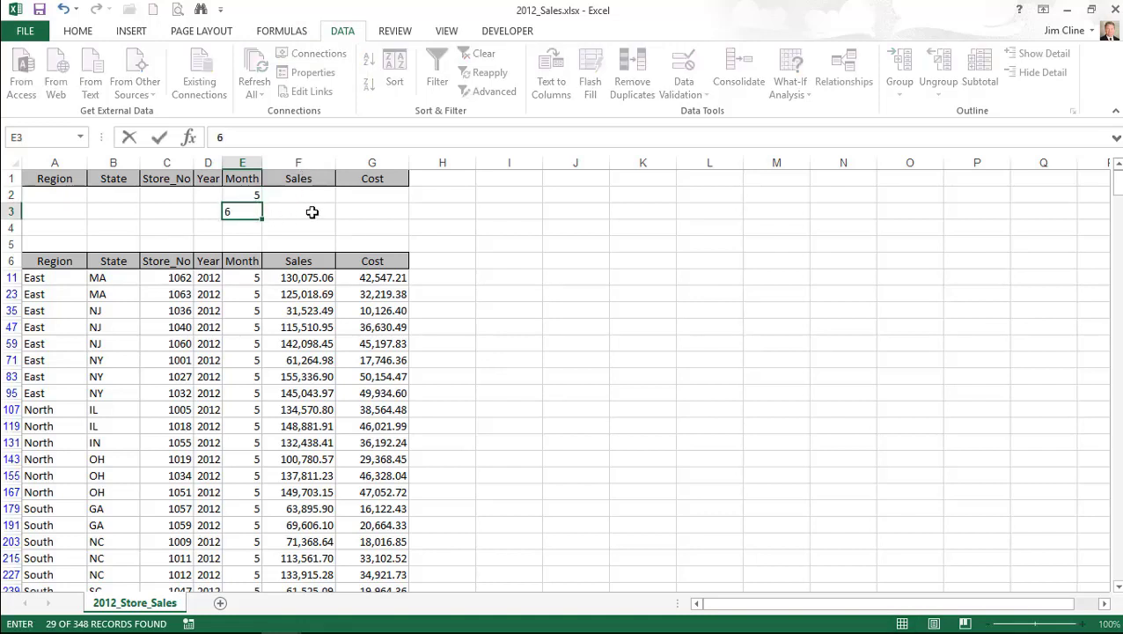
pyautogui.hotkey('ctrl', 'Return')
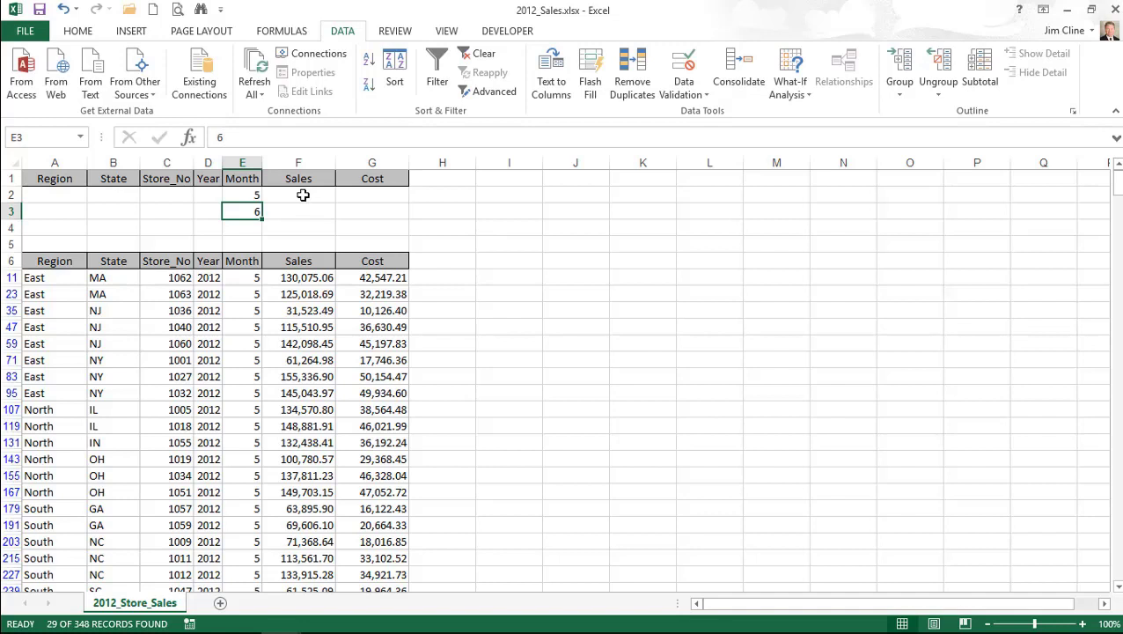
# Step: Enter >=100000 in cell F2 as the Sales criterion and copy it into F3
pyautogui.click(303, 194)
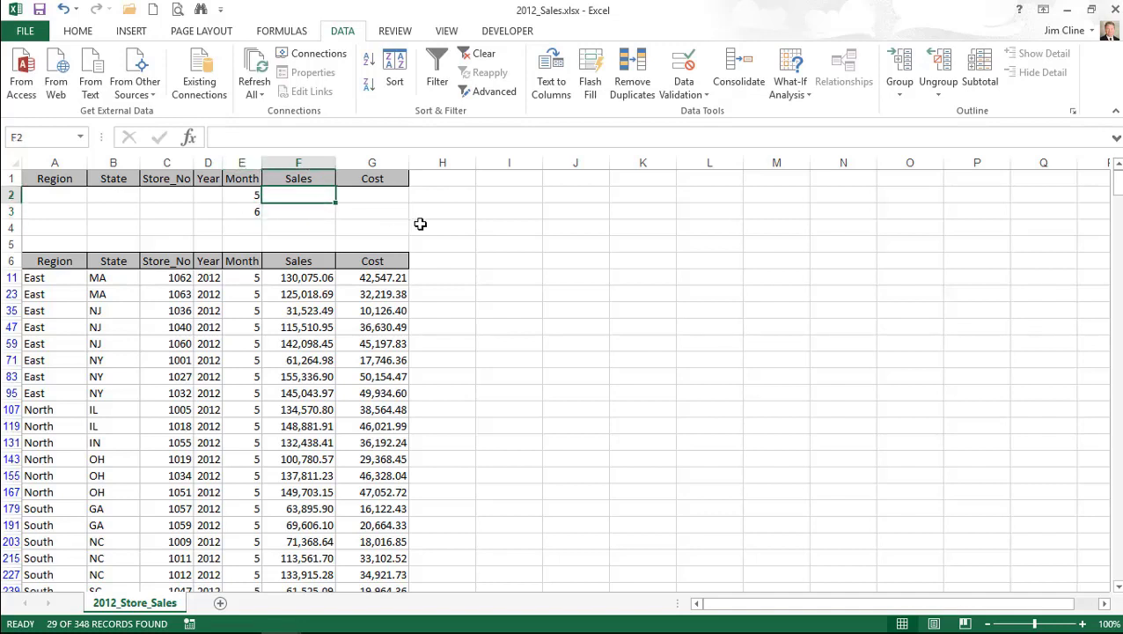
pyautogui.write('>')
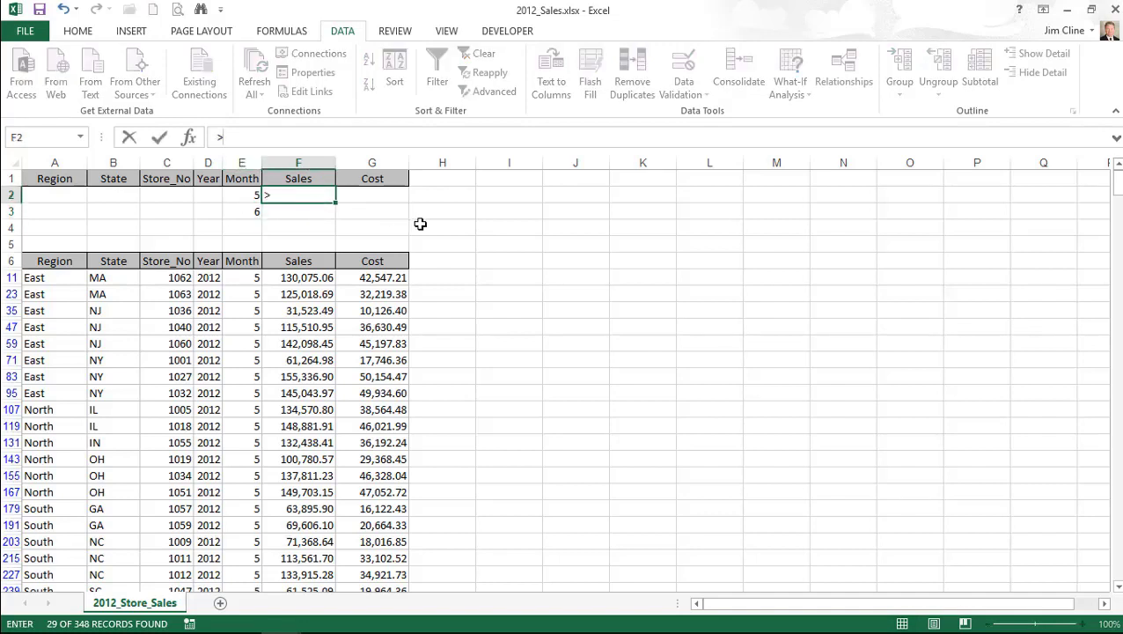
pyautogui.write('=100000')
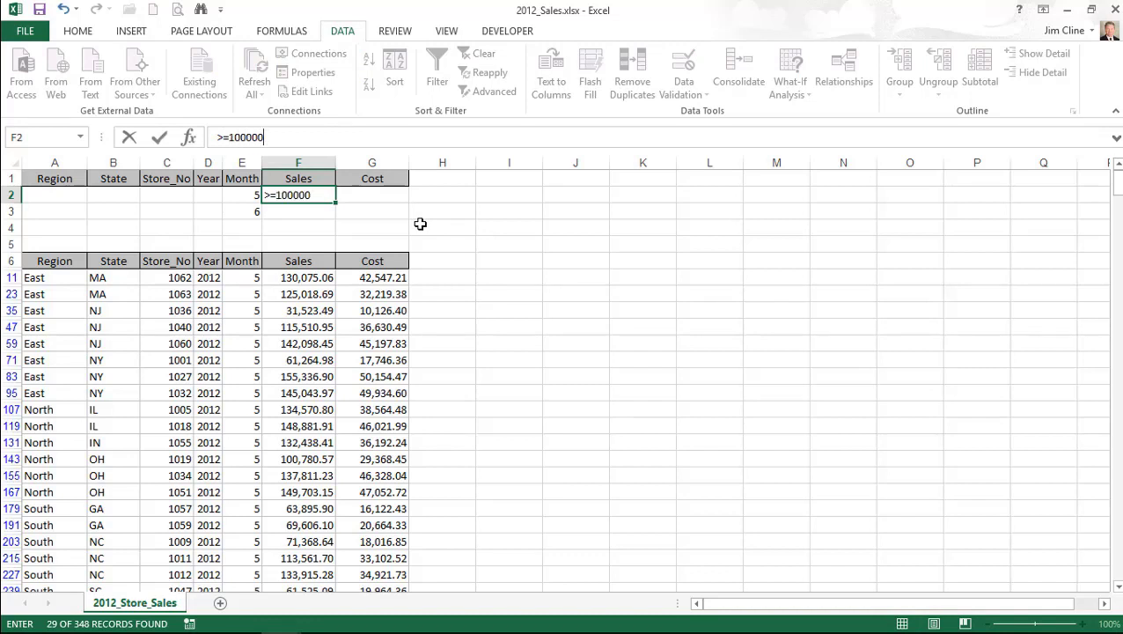
pyautogui.hotkey('ctrl', 'Return')
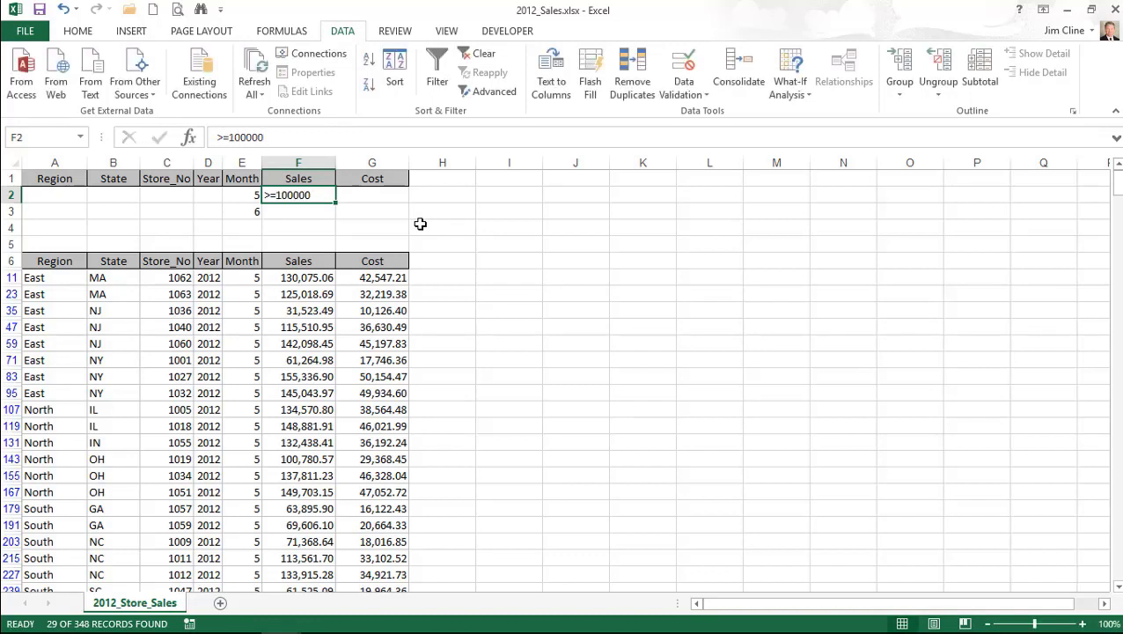
pyautogui.hotkey('ctrl', 'c')
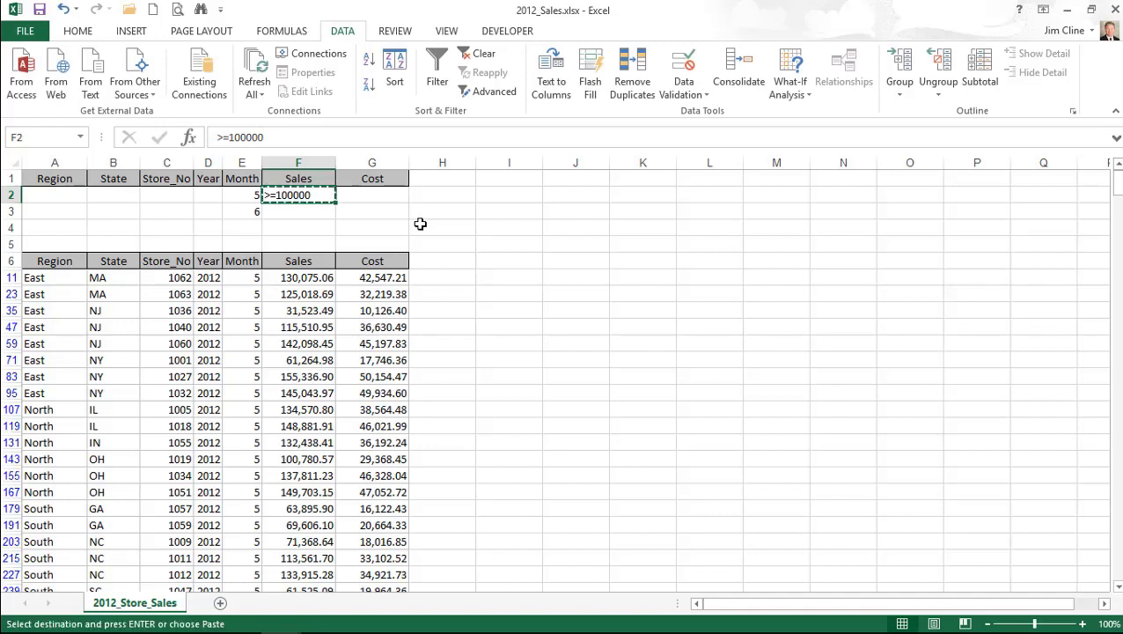
pyautogui.press('Down')
pyautogui.press('Return')
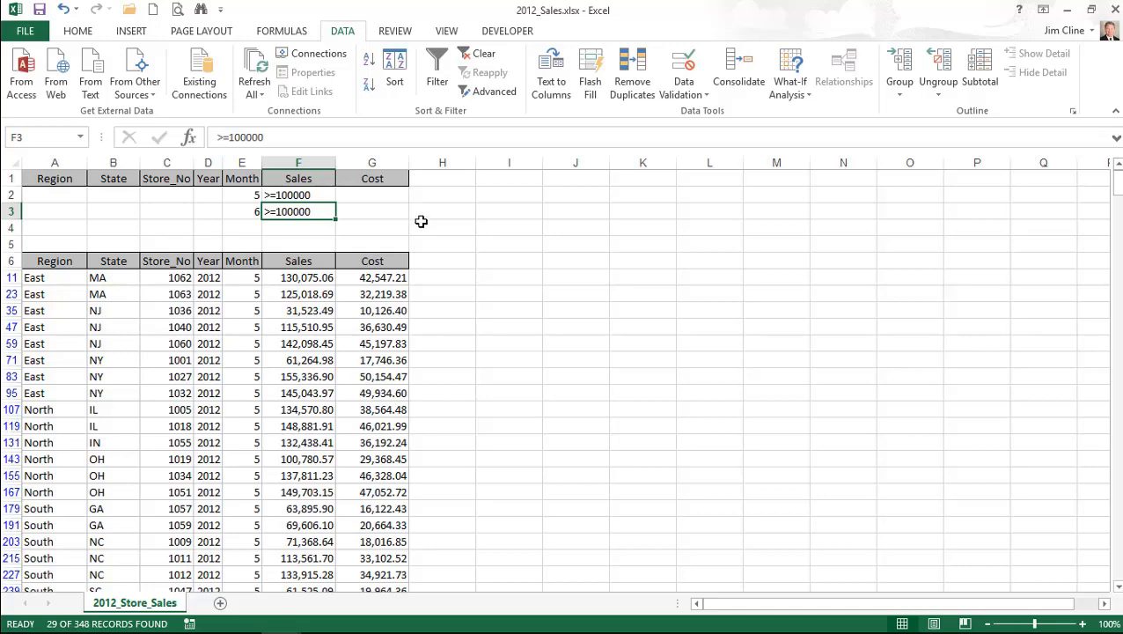
# Step: Reapply the Advanced Filter in place to A6:G354 with the criteria range extended to A1:G3
pyautogui.click(493, 92)
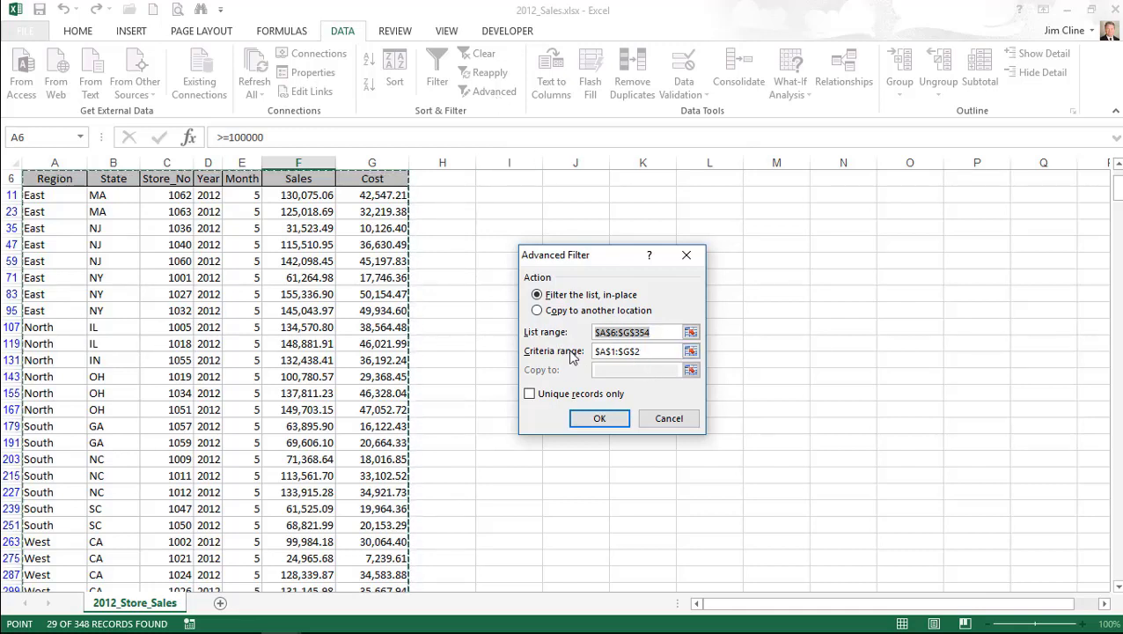
pyautogui.click(648, 352)
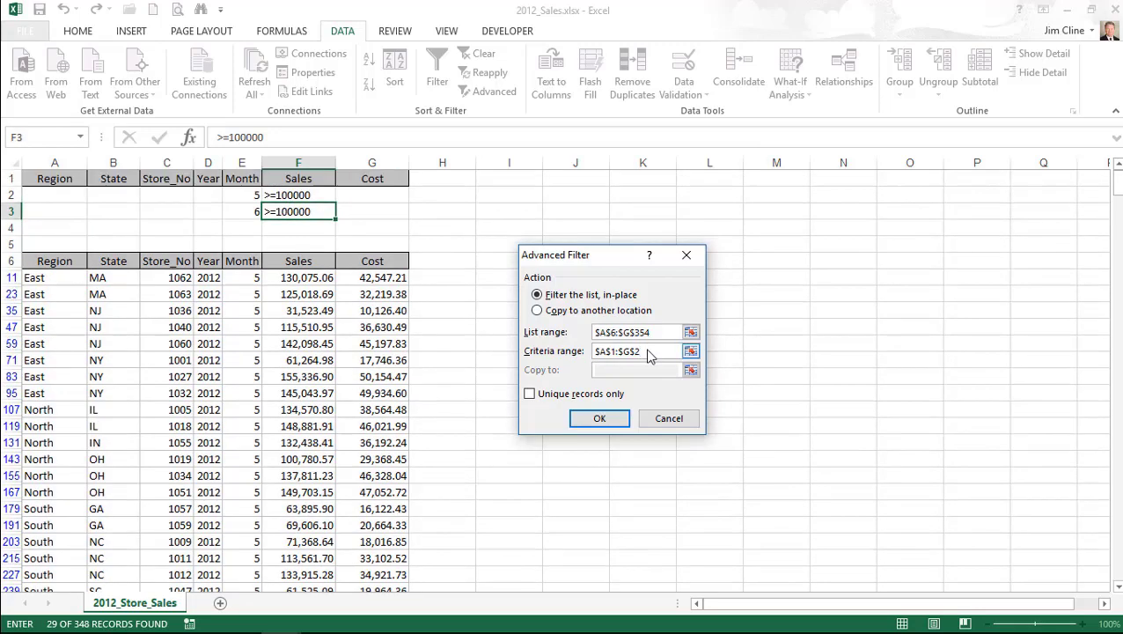
pyautogui.press('BackSpace')
pyautogui.write('3')
pyautogui.click(598, 418)
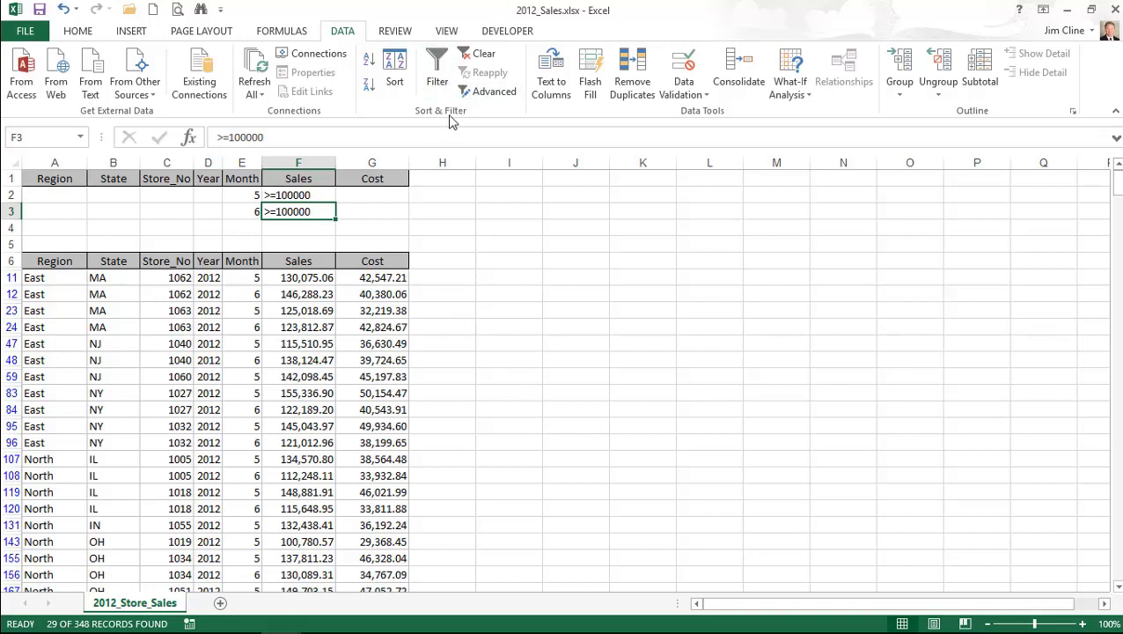
# Step: Clear the filter and set up an Advanced Filter that copies to another location, with Store_No cells C6:C354 as the list range
pyautogui.click(485, 55)
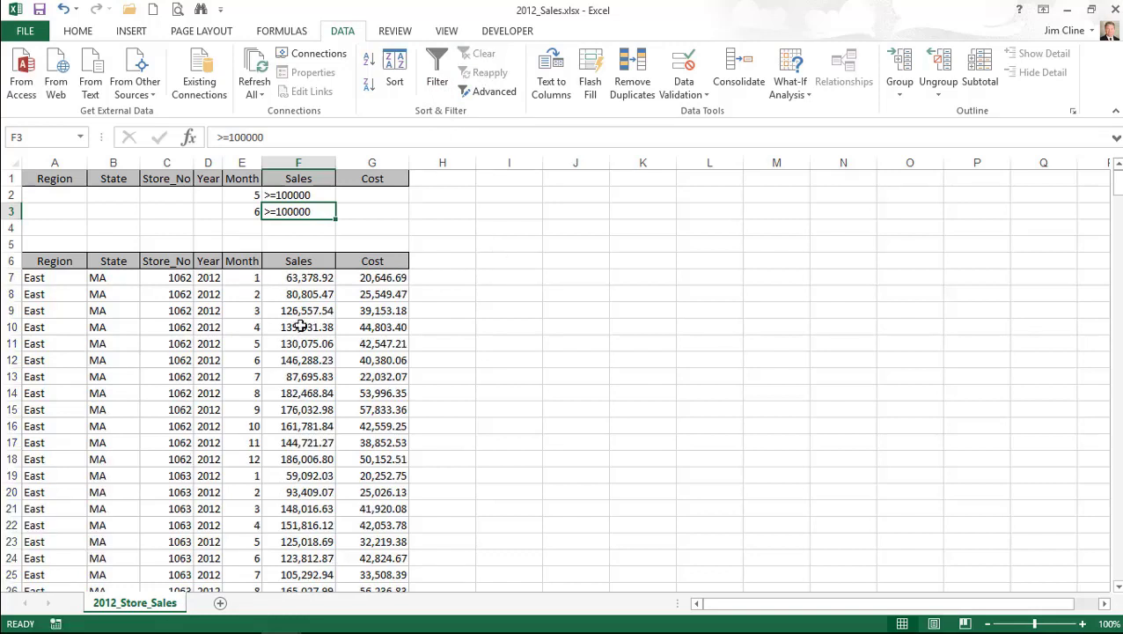
pyautogui.click(498, 96)
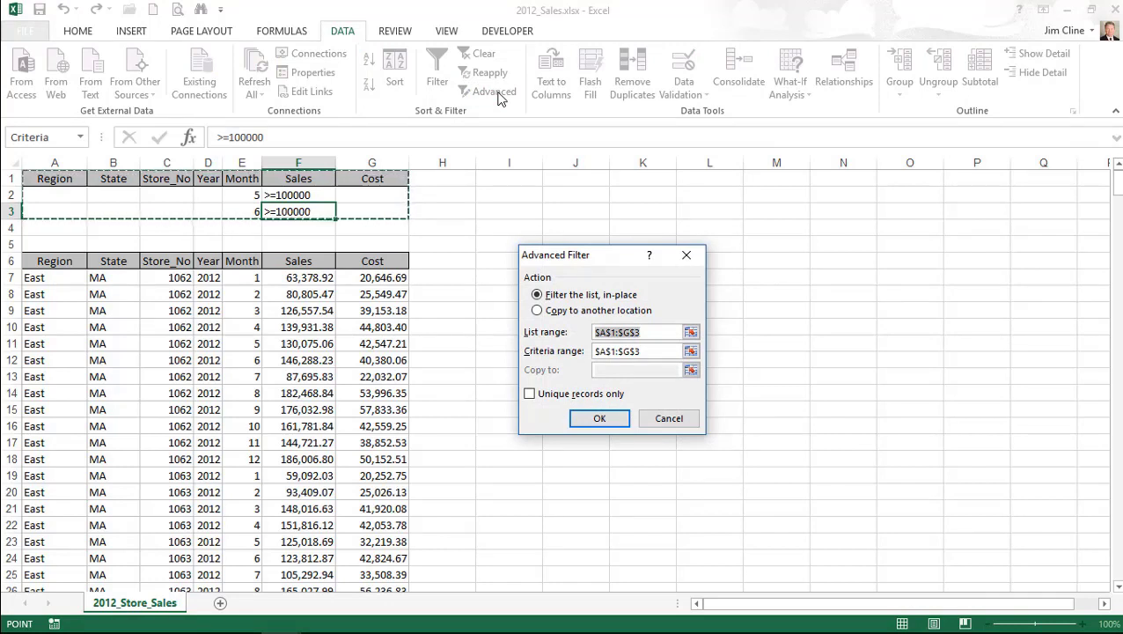
pyautogui.click(538, 312)
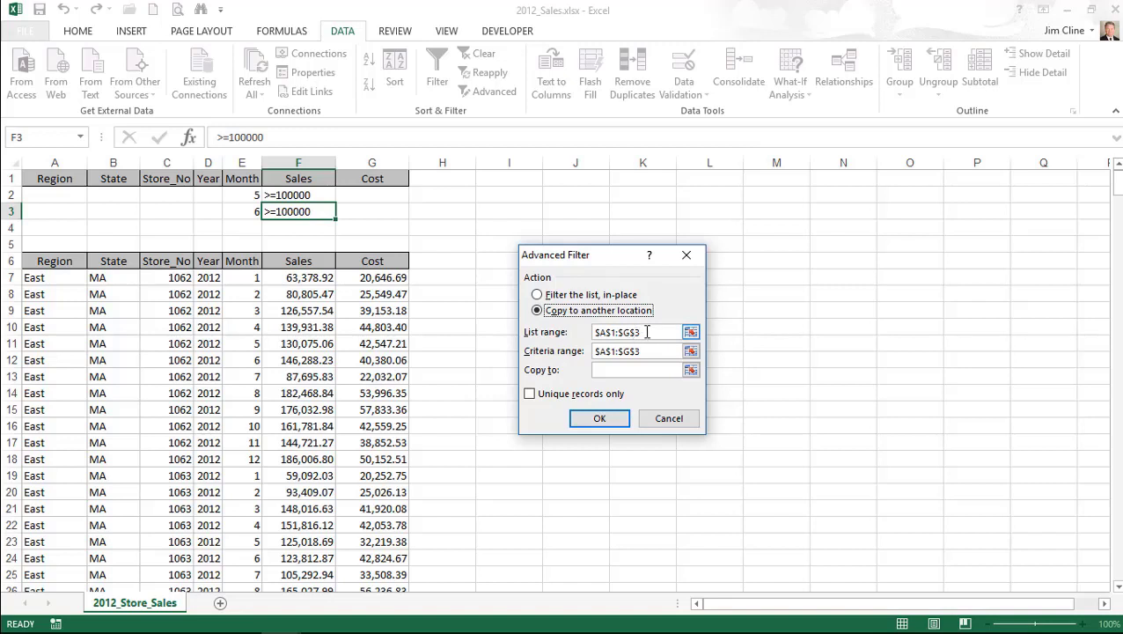
pyautogui.moveTo(647, 332); pyautogui.dragTo(571, 331)
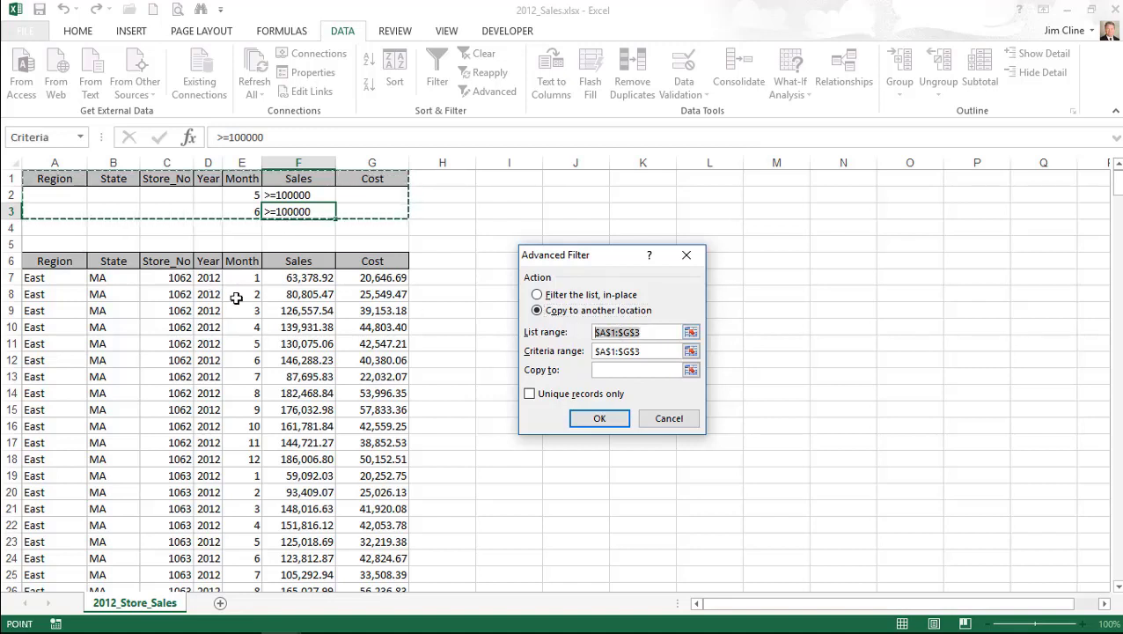
pyautogui.click(169, 264)
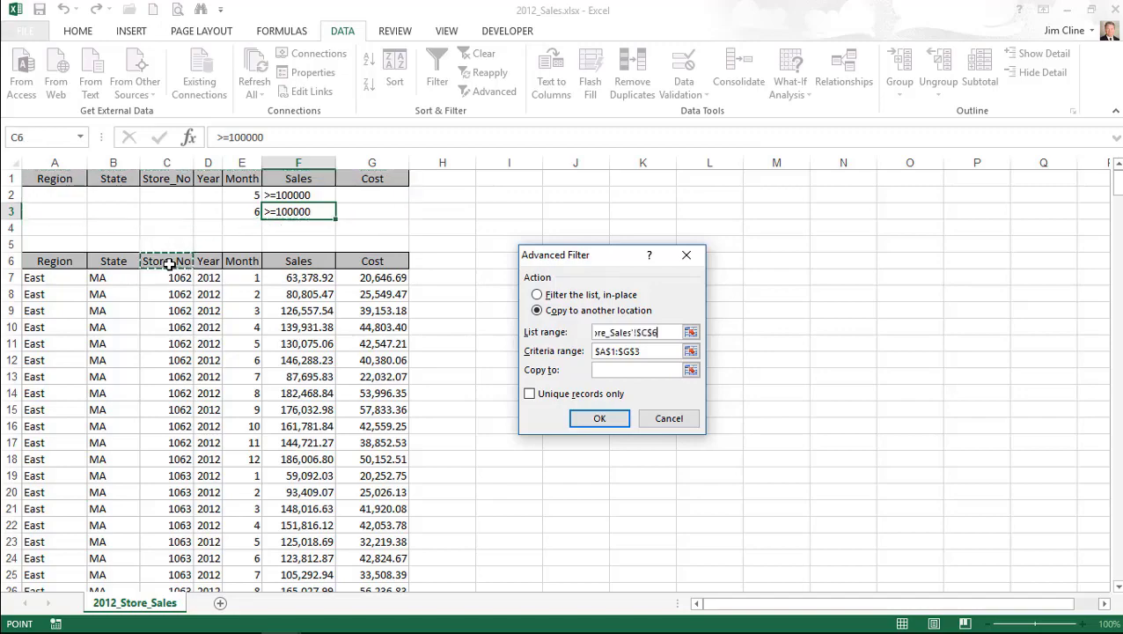
pyautogui.moveTo(169, 271); pyautogui.dragTo(162, 558)
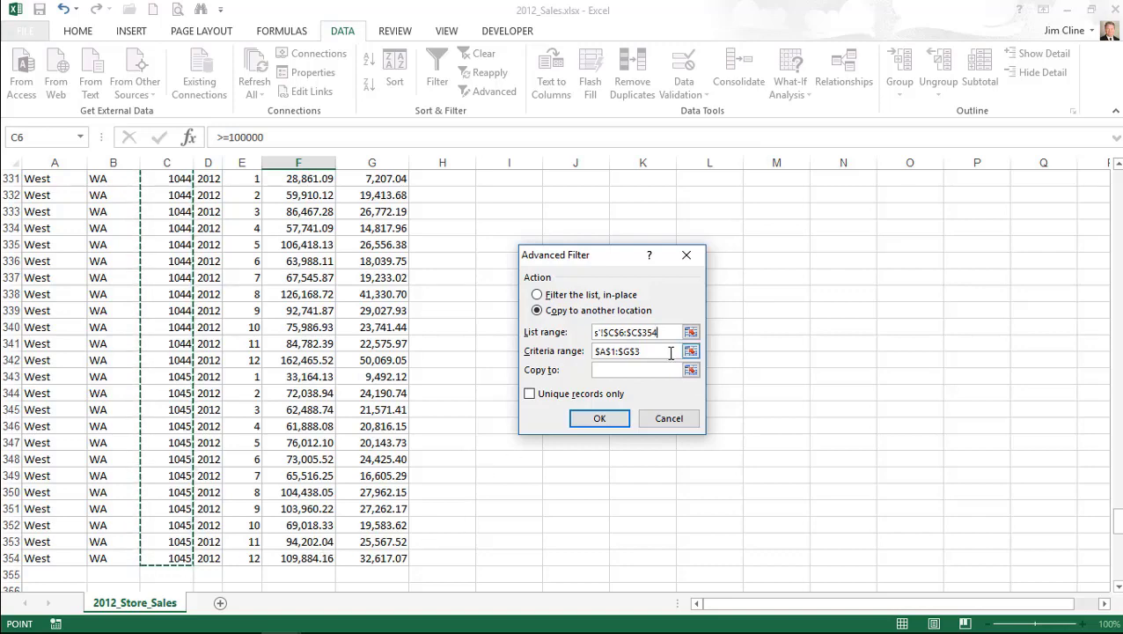
# Step: Empty the criteria range, set the copy destination to cell I1, and extract unique records only
pyautogui.moveTo(639, 353); pyautogui.dragTo(567, 355)
pyautogui.press('BackSpace')
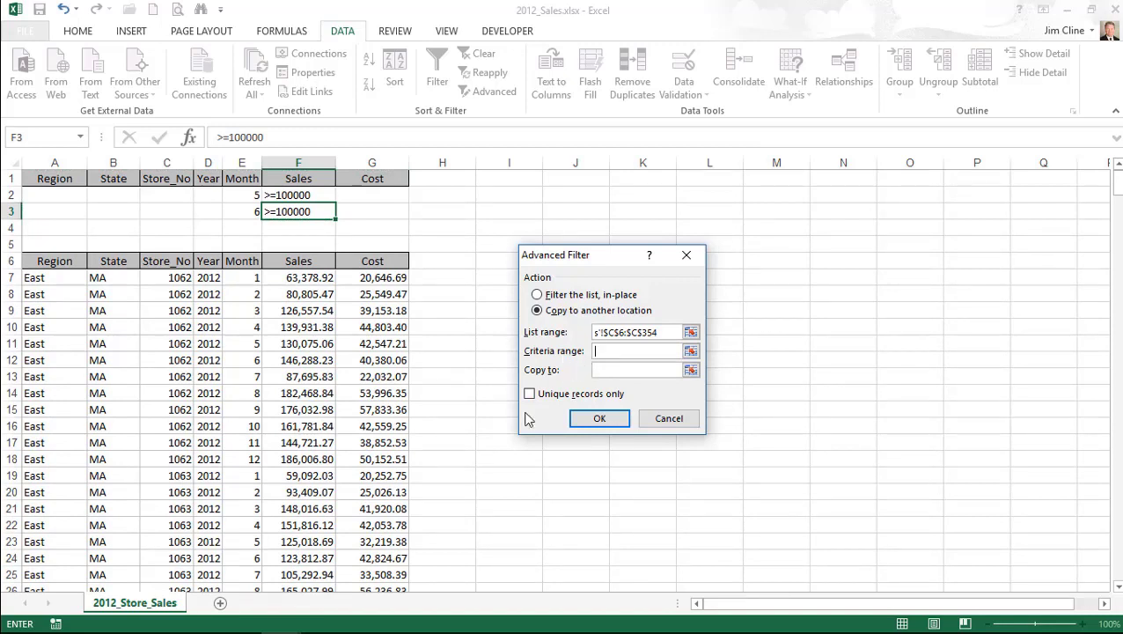
pyautogui.click(611, 370)
pyautogui.click(611, 370)
pyautogui.click(505, 174)
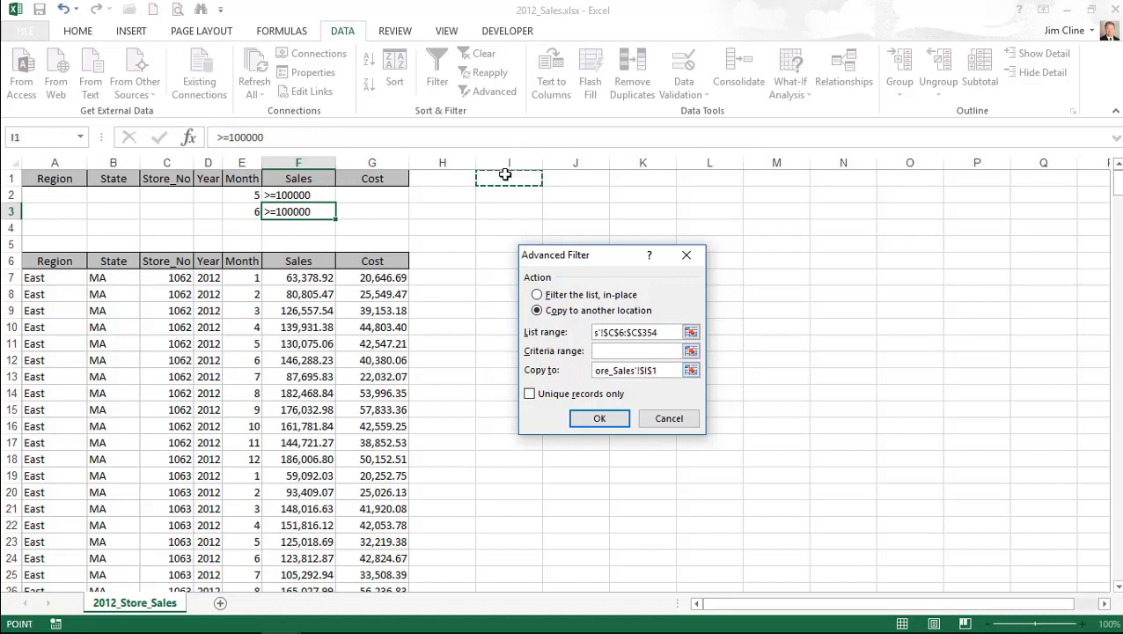
pyautogui.click(529, 394)
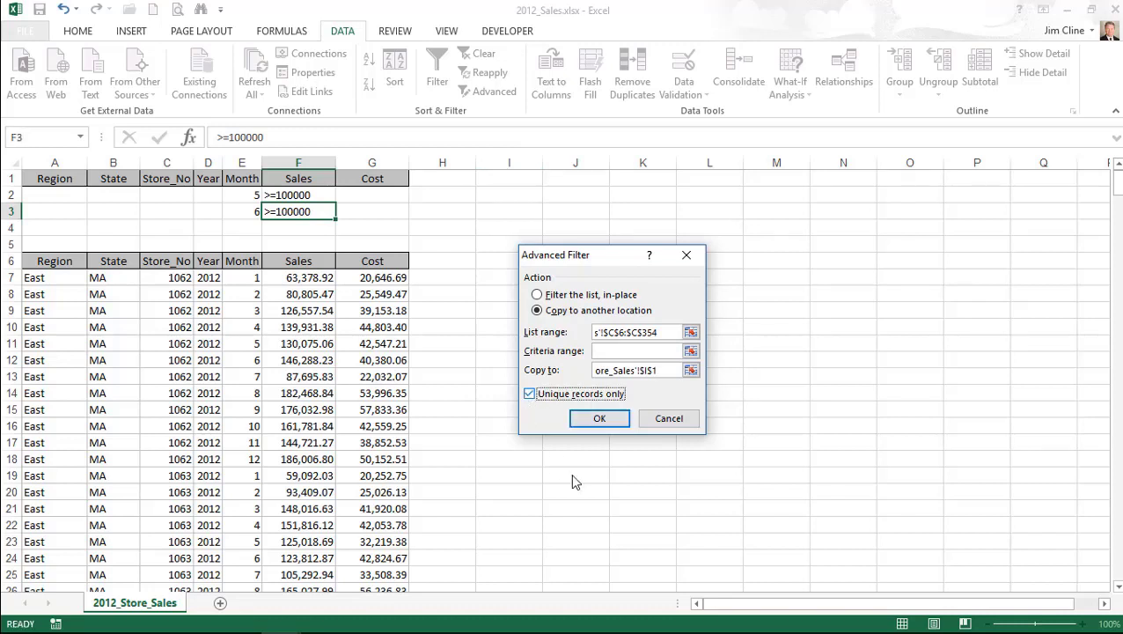
pyautogui.click(603, 423)
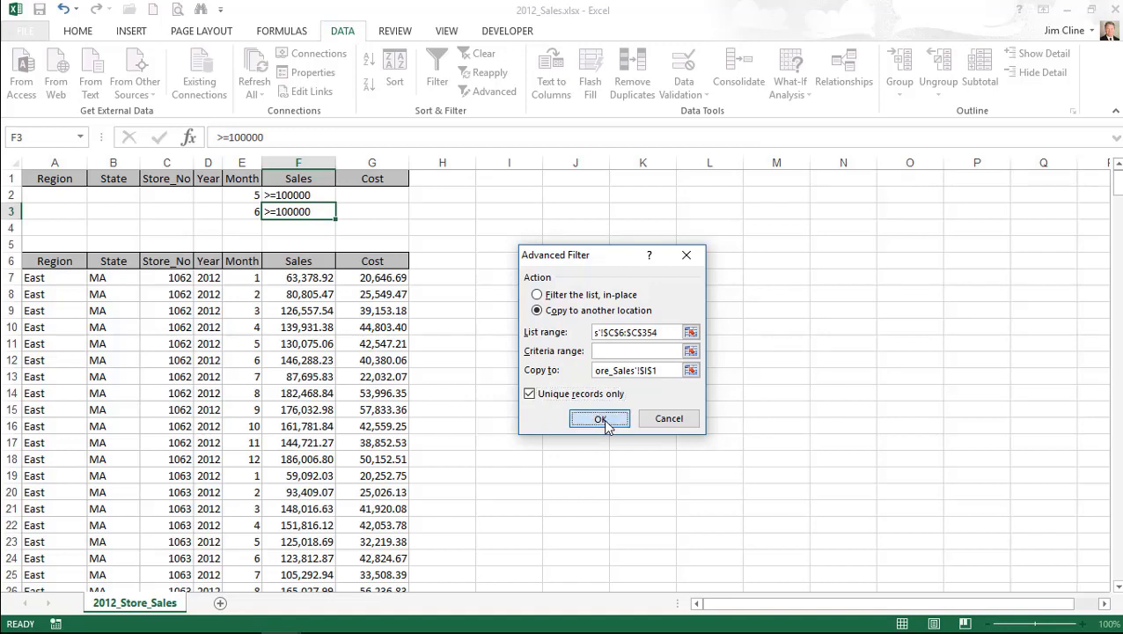